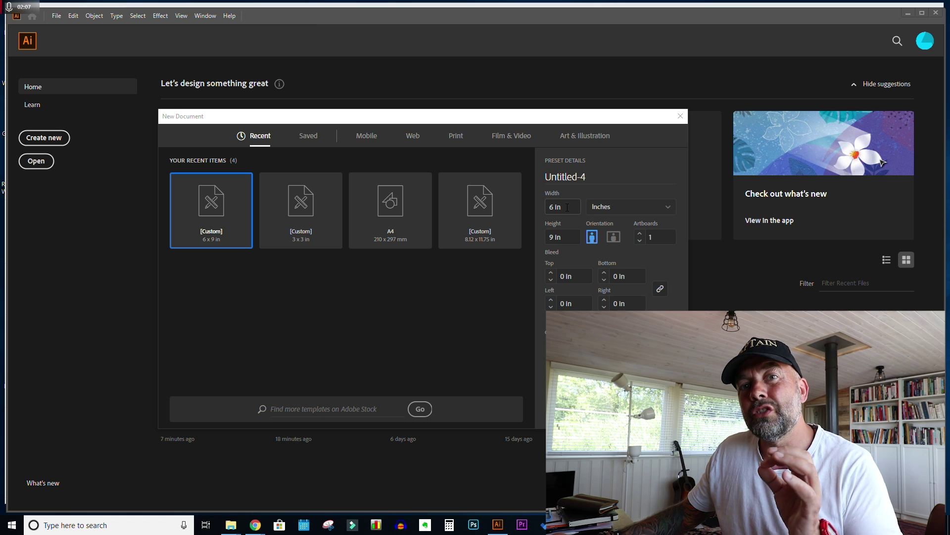
# Step: Create a 3 × 3 in document and zoom out to 150% to see the whole artboard
pyautogui.click(568, 207)
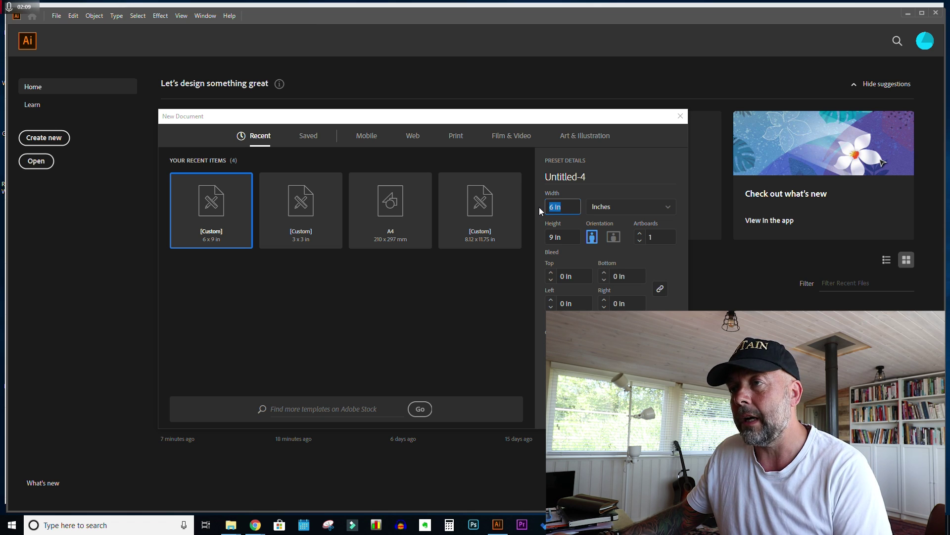
pyautogui.write('3')
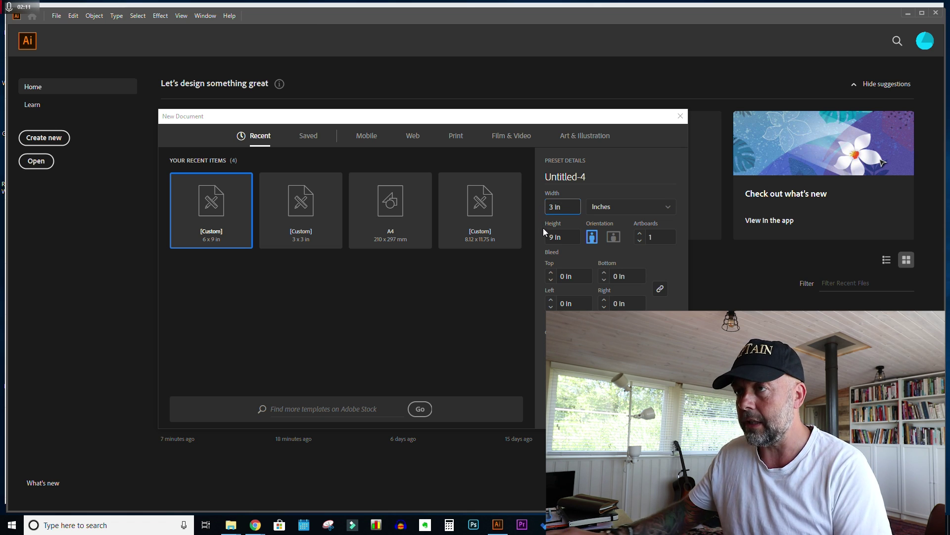
pyautogui.press('Tab')
pyautogui.write('3')
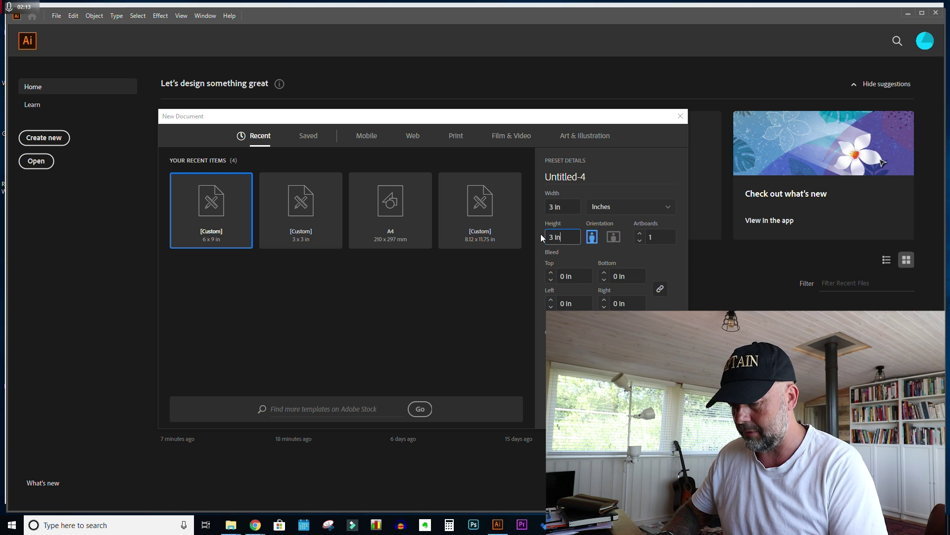
pyautogui.press('Return')
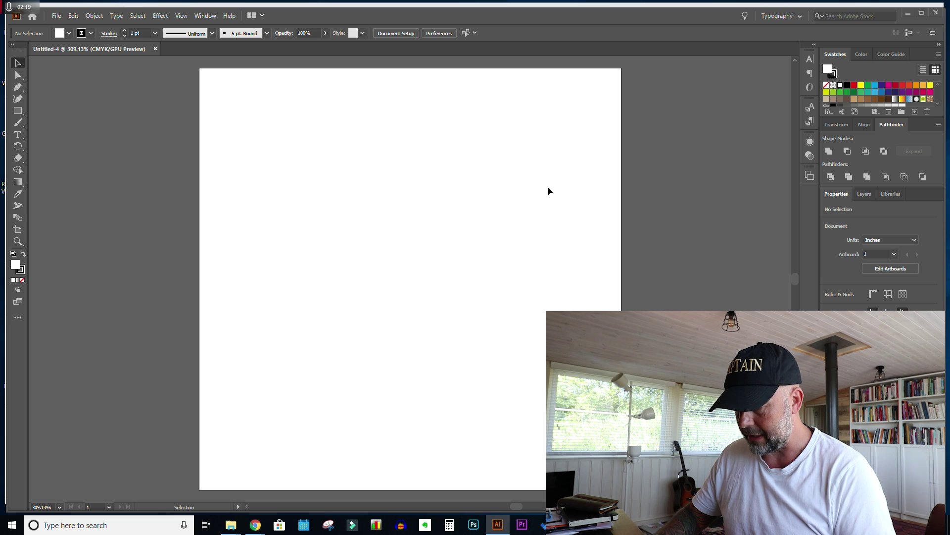
pyautogui.hotkey('ctrl', '-')
pyautogui.hotkey('ctrl', '-')
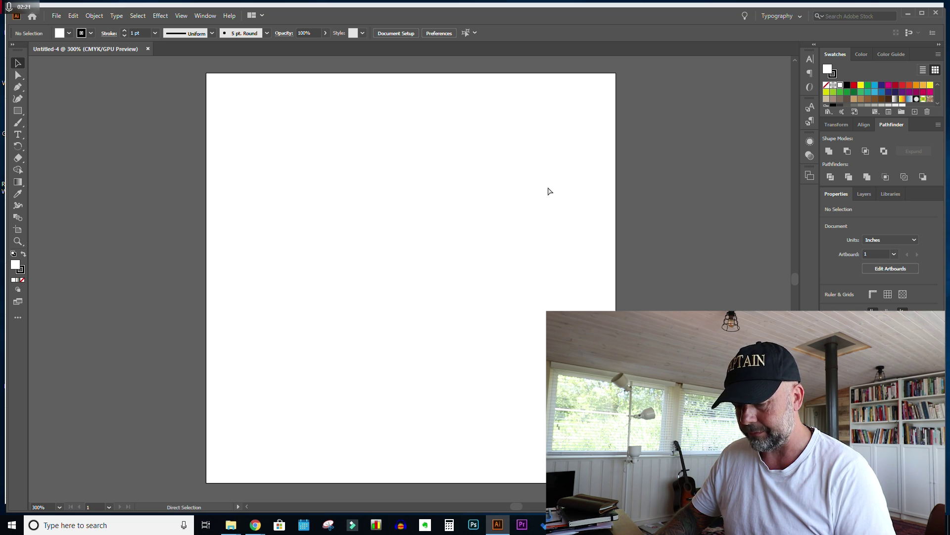
pyautogui.hotkey('ctrl', '-')
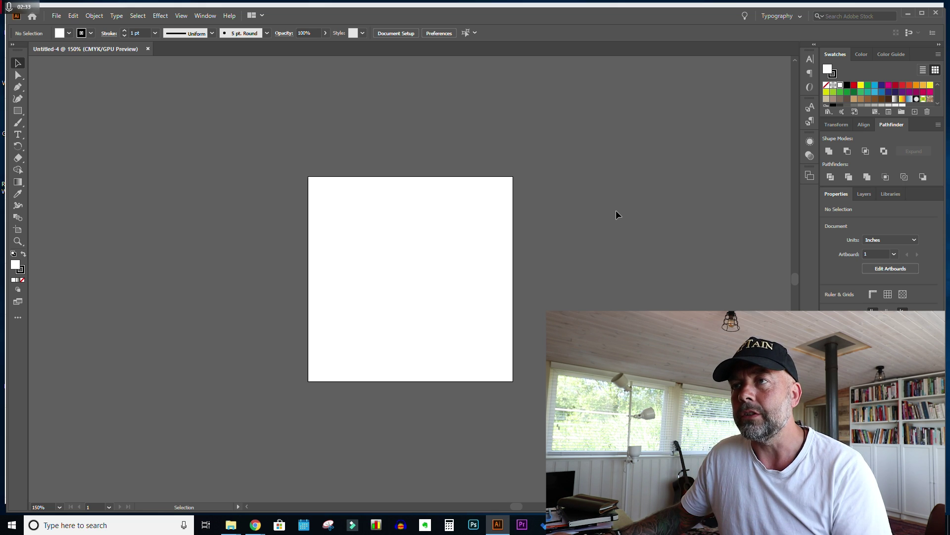
# Step: Switch to Chrome and scroll through the Vecteezy unicorn vector search results
pyautogui.press('super+Tab')
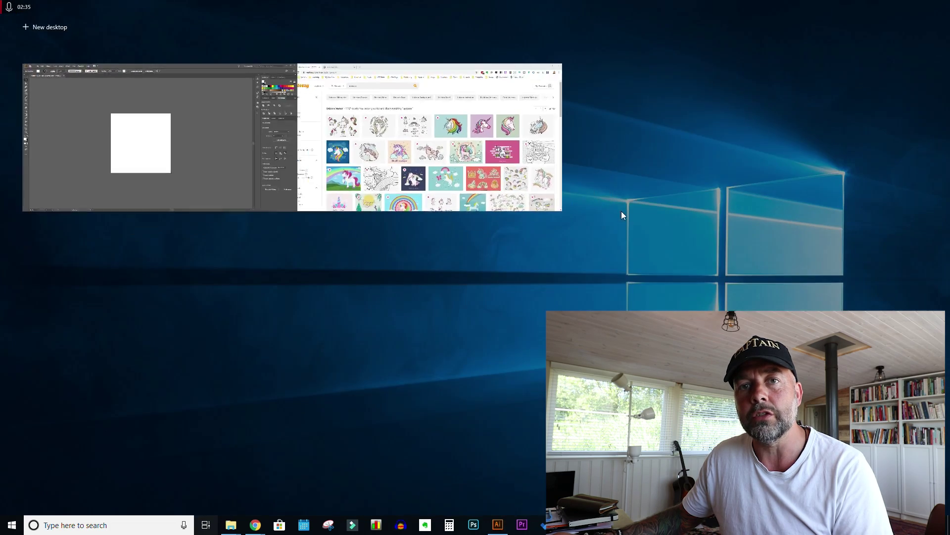
pyautogui.click(317, 148)
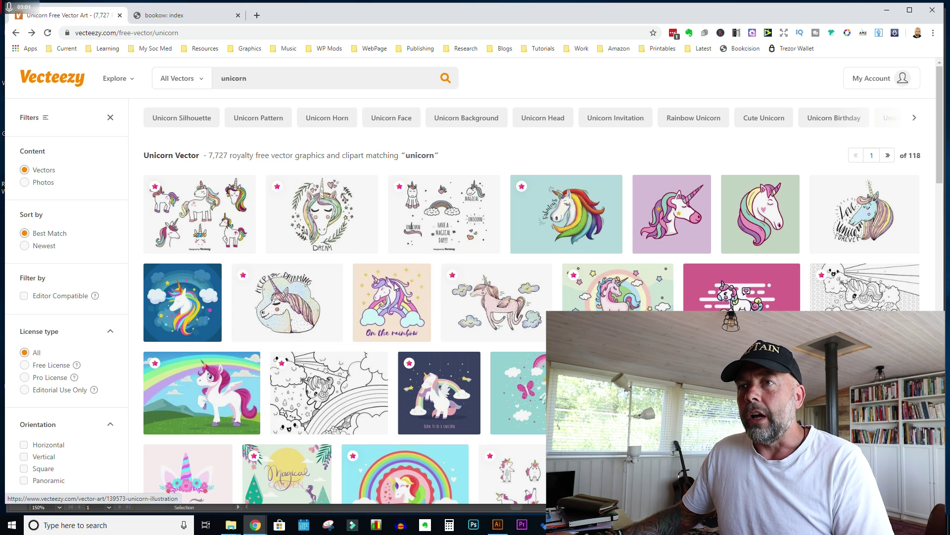
pyautogui.scroll(-2, 429, 291)
pyautogui.scroll(2, 495, 307)
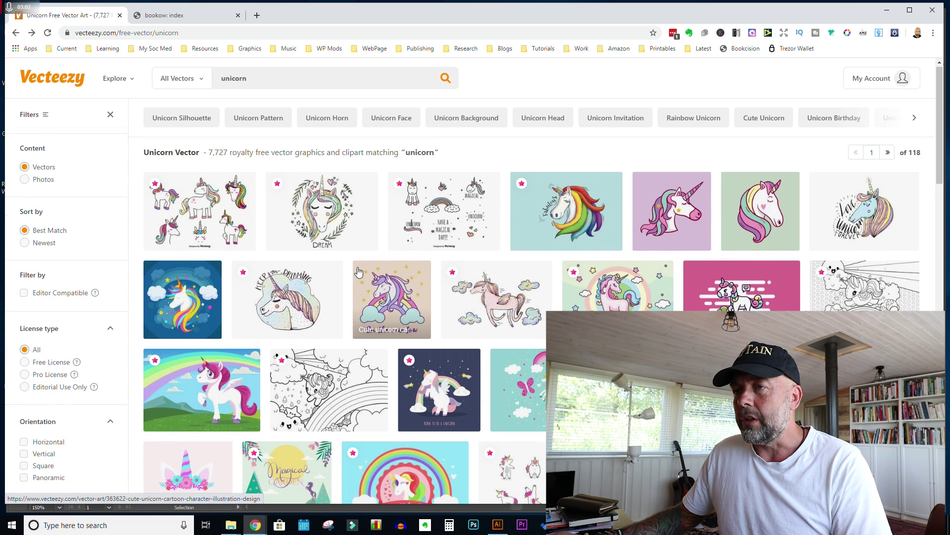
pyautogui.scroll(-1, 495, 312)
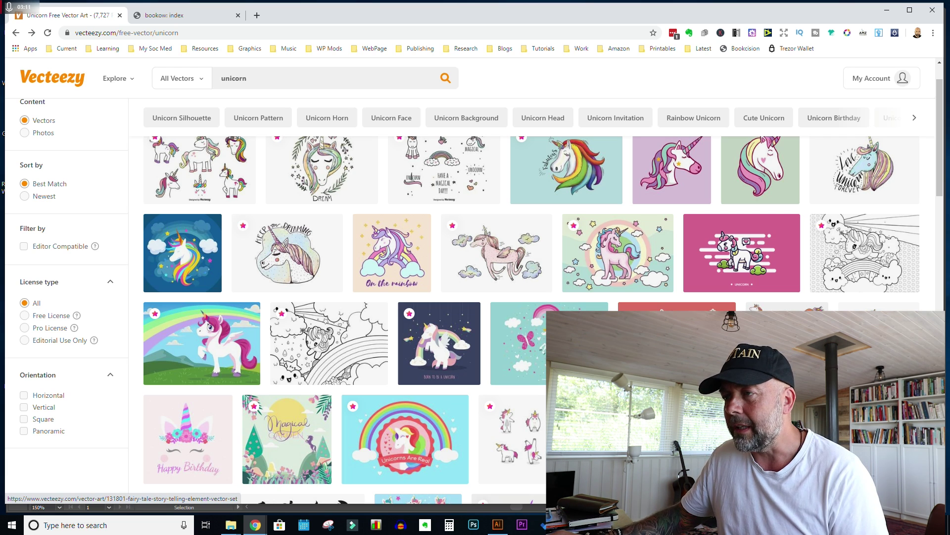
pyautogui.scroll(-3, 524, 285)
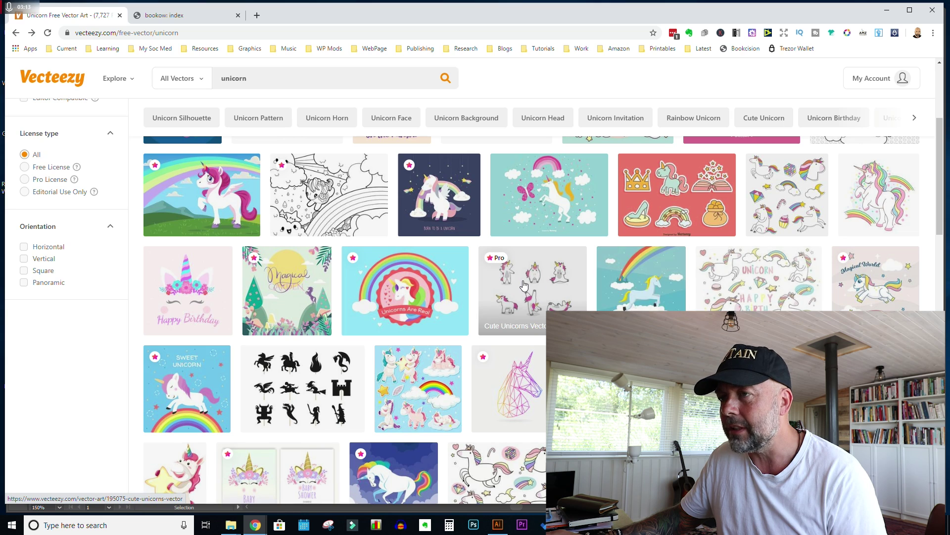
pyautogui.scroll(2, 525, 286)
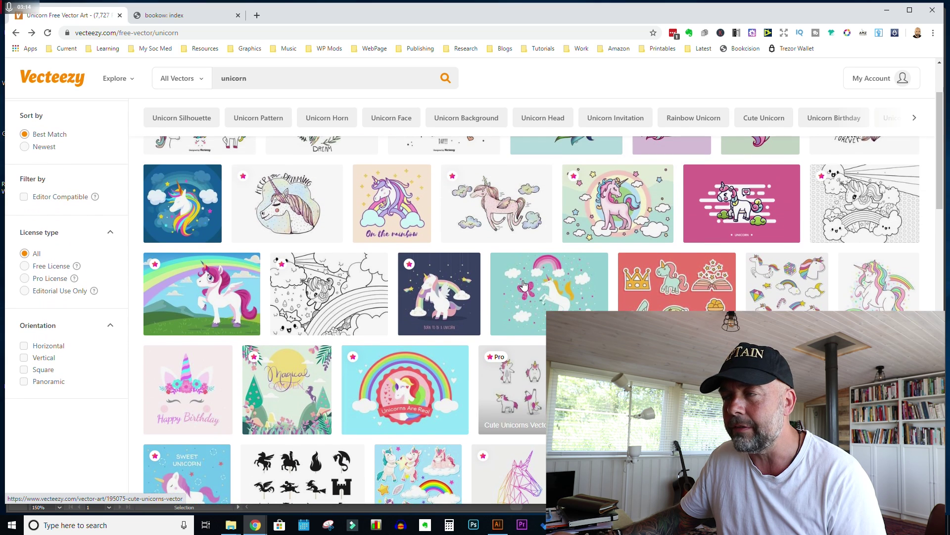
# Step: Download the Fairy Tale Story Telling Element Vector Set zip from its Vecteezy page
pyautogui.click(683, 299)
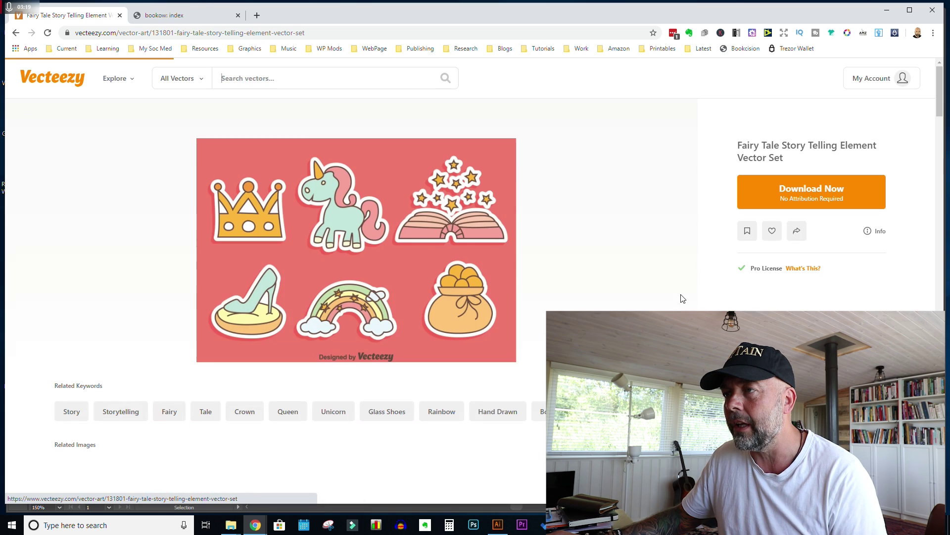
pyautogui.click(811, 202)
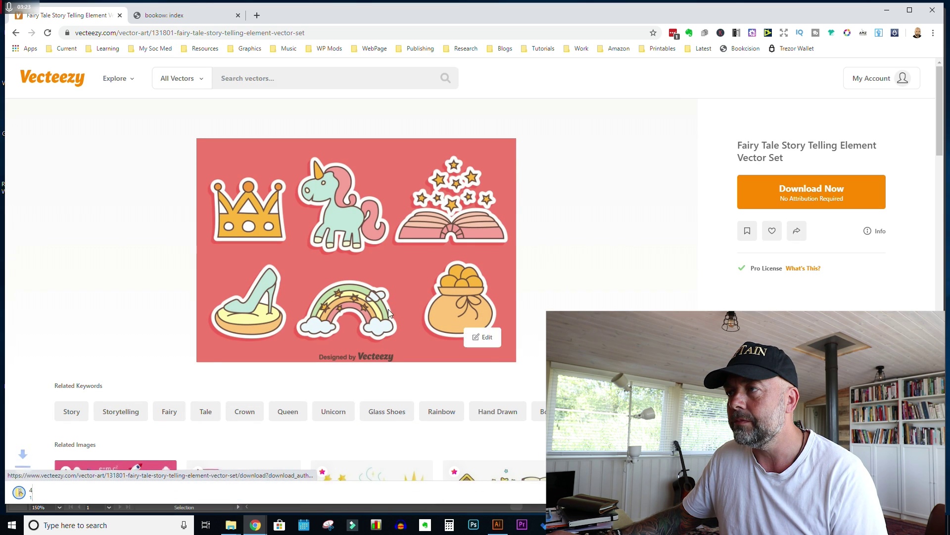
pyautogui.click(61, 495)
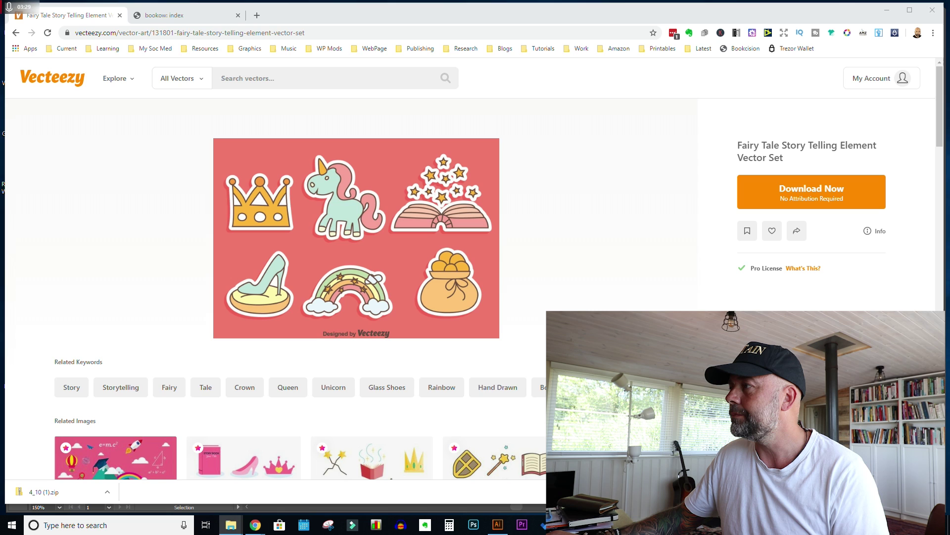
pyautogui.click(498, 526)
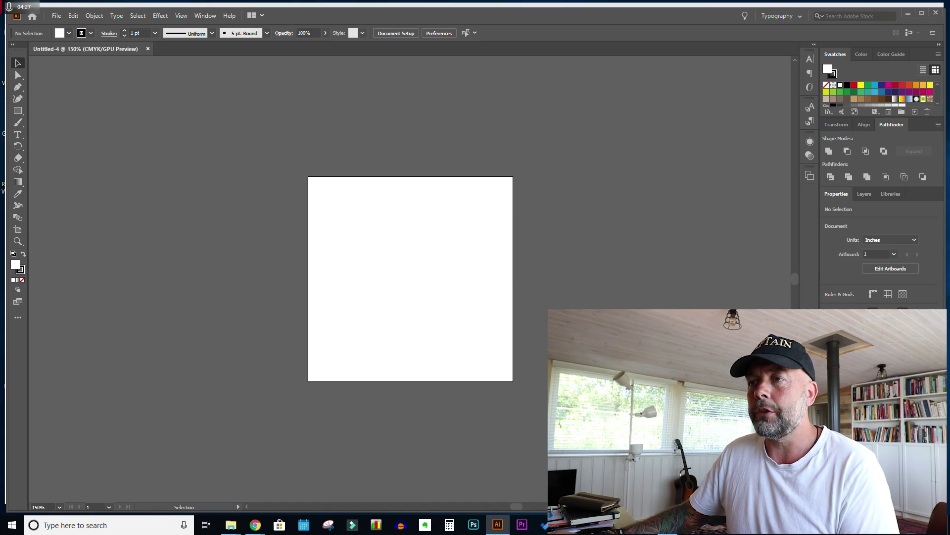
pyautogui.press('super+1')
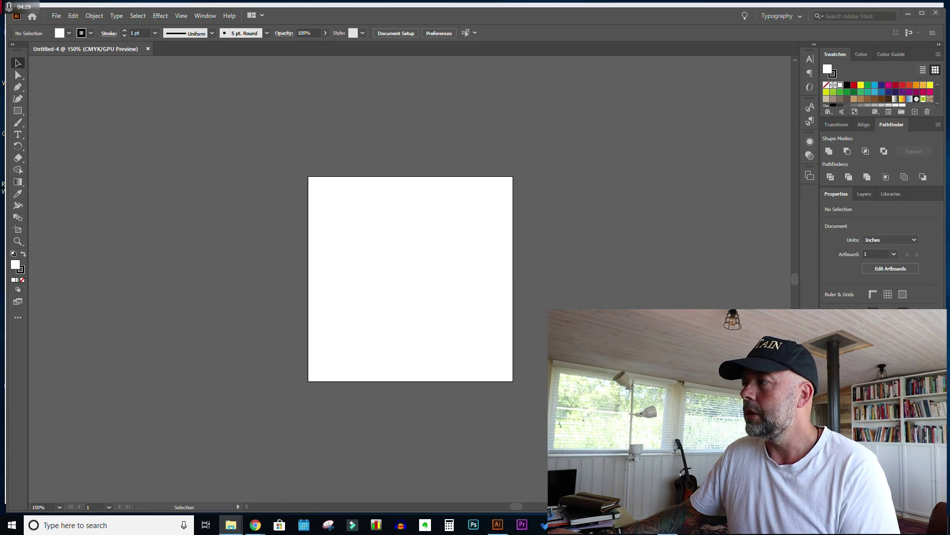
# Step: Drag the File Explorer window showing the 4_10 zip contents to the left
pyautogui.moveTo(753, 54); pyautogui.dragTo(702, 53)
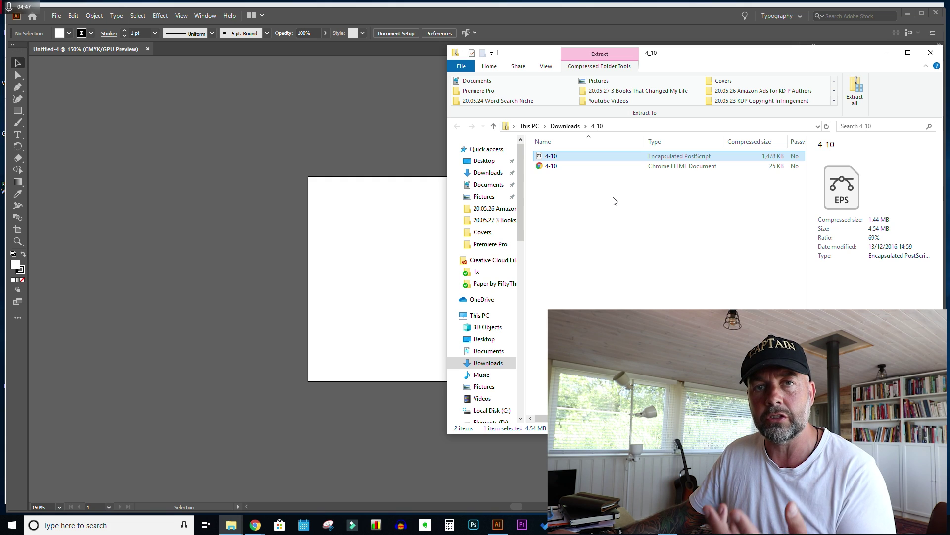
# Step: Open 4-10.eps keeping 9-slice scaling and select the unicorn sticker
pyautogui.doubleClick(542, 157)
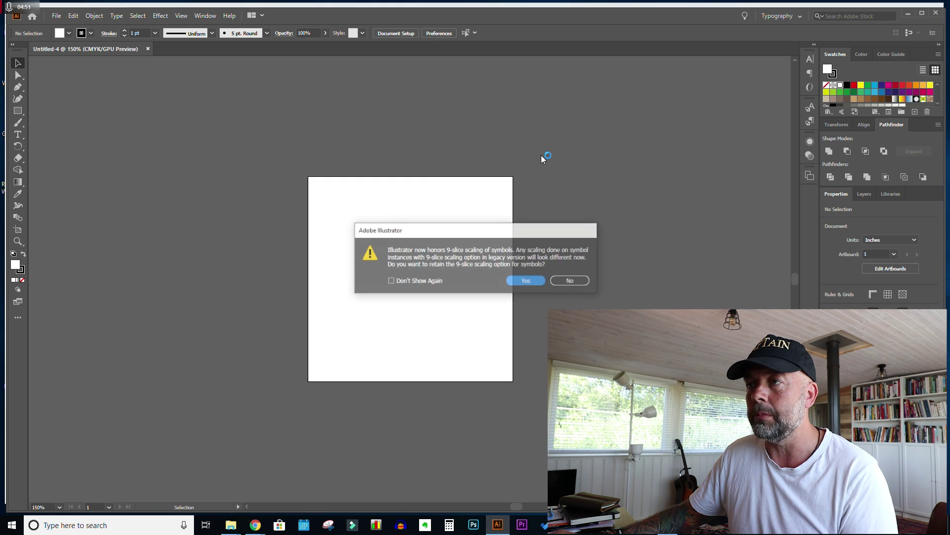
pyautogui.click(527, 280)
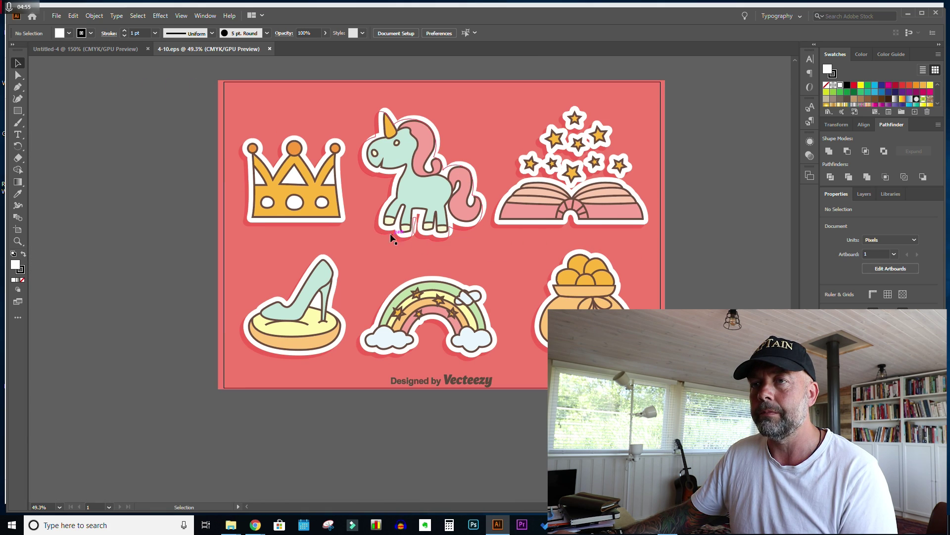
pyautogui.click(421, 193)
pyautogui.click(555, 204)
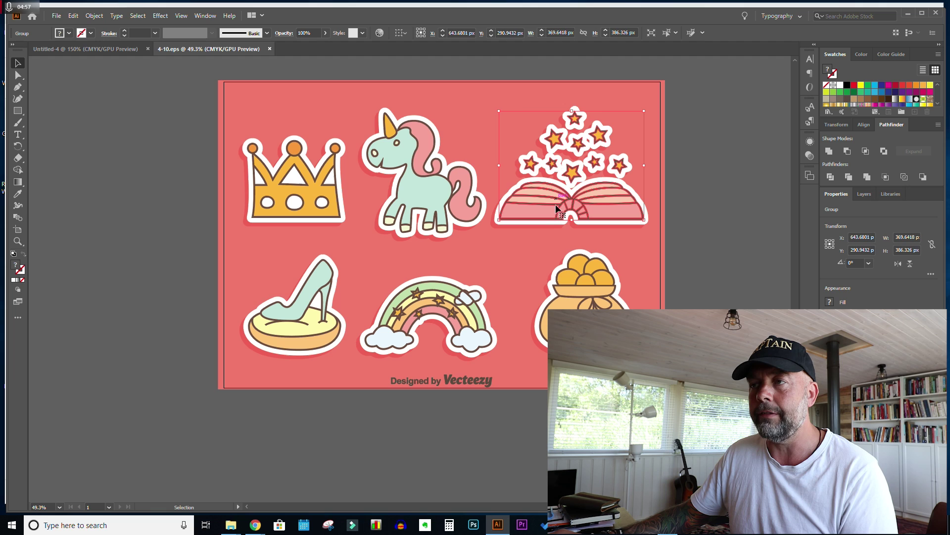
pyautogui.click(584, 282)
pyautogui.click(475, 317)
pyautogui.click(442, 218)
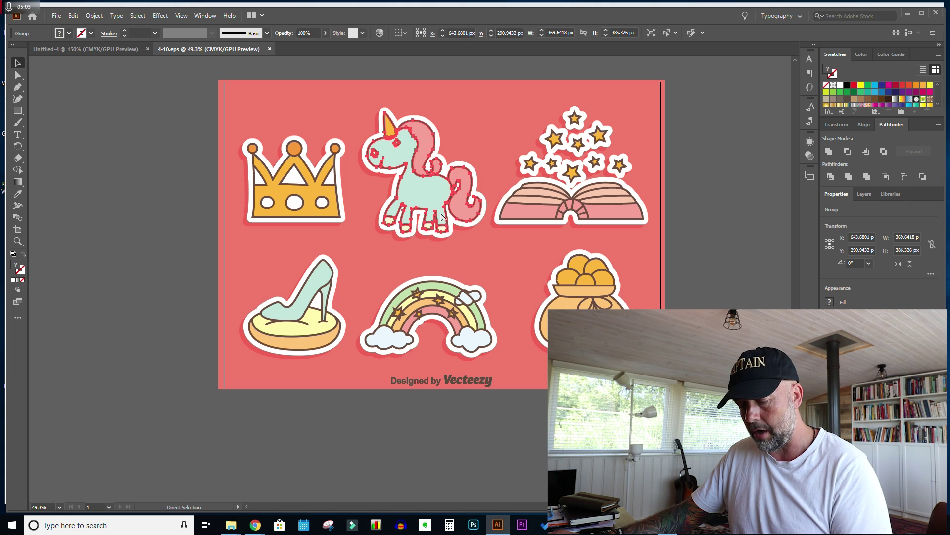
# Step: Paste the unicorn into Untitled-4, shrink it and place it at the artboard's top
pyautogui.click(124, 49)
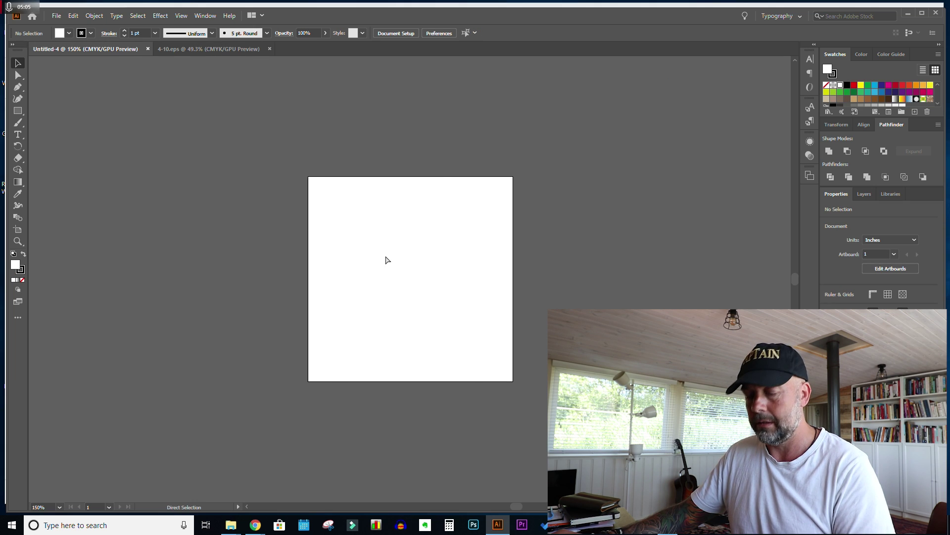
pyautogui.hotkey('ctrl', 'v')
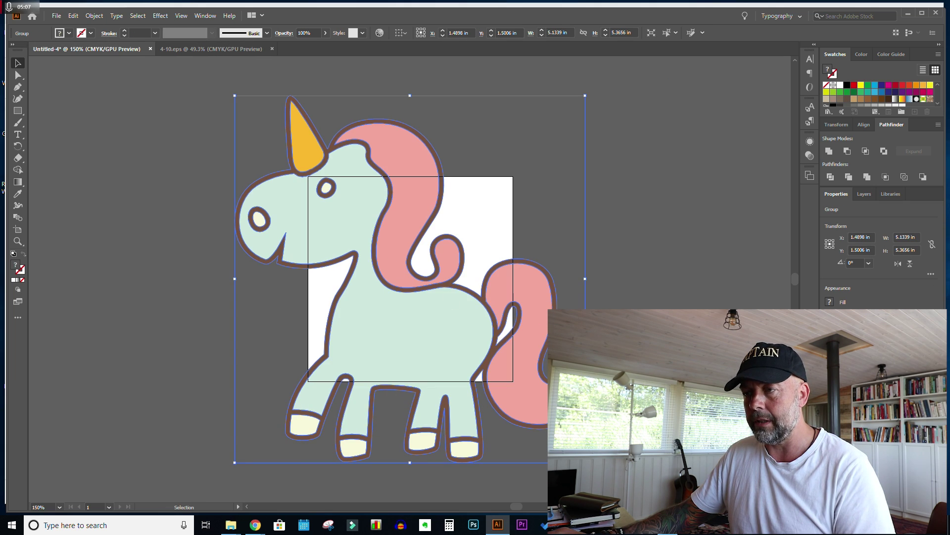
pyautogui.moveTo(586, 462); pyautogui.dragTo(327, 238)
pyautogui.moveTo(317, 175); pyautogui.dragTo(397, 200)
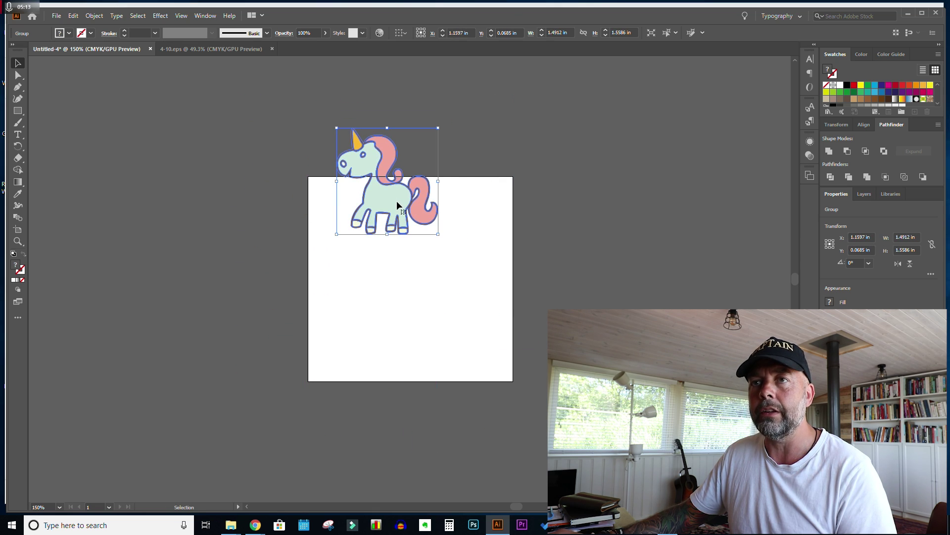
pyautogui.click(234, 47)
# Step: Paste the crown into the cover, shrink it and place it at the artboard's right edge
pyautogui.click(319, 216)
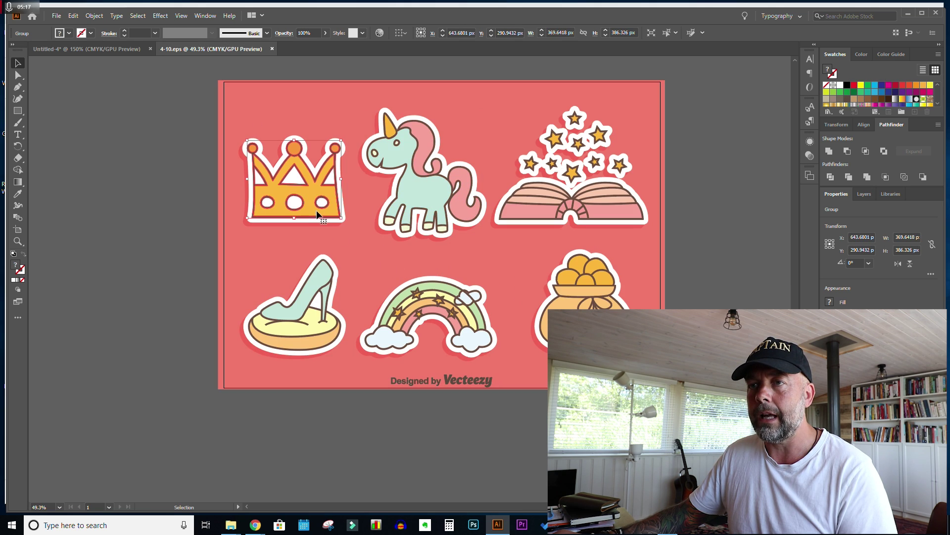
pyautogui.press('a')
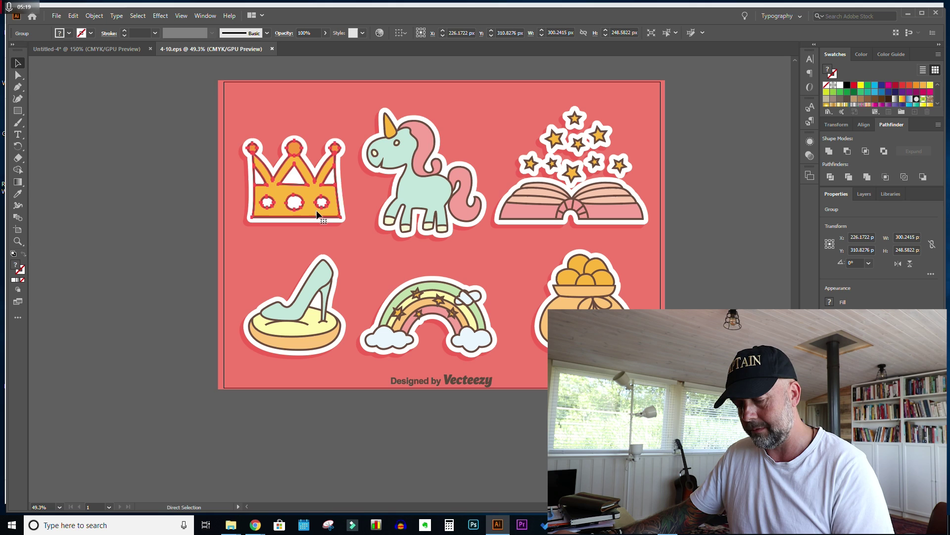
pyautogui.click(120, 49)
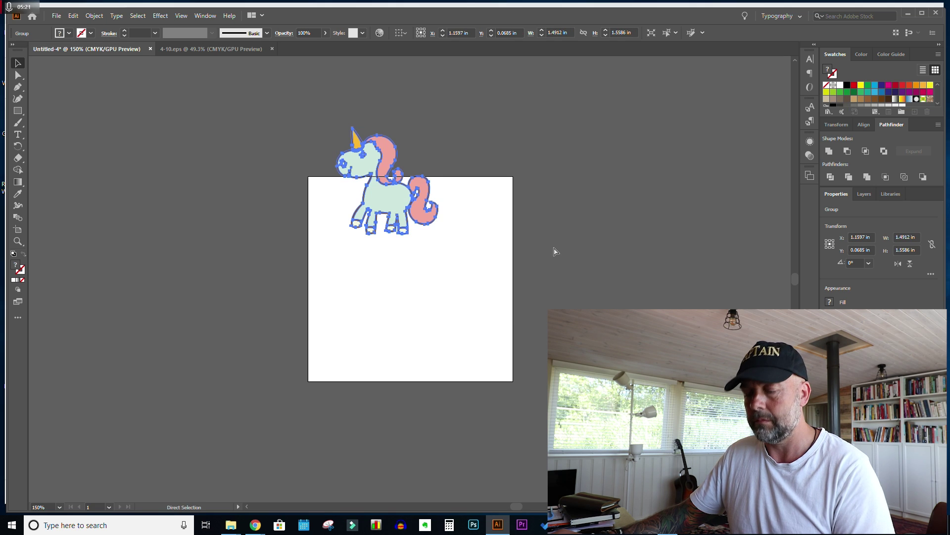
pyautogui.press('v')
pyautogui.hotkey('ctrl', 'v')
pyautogui.moveTo(553, 396); pyautogui.dragTo(386, 258)
pyautogui.moveTo(340, 229); pyautogui.dragTo(526, 270)
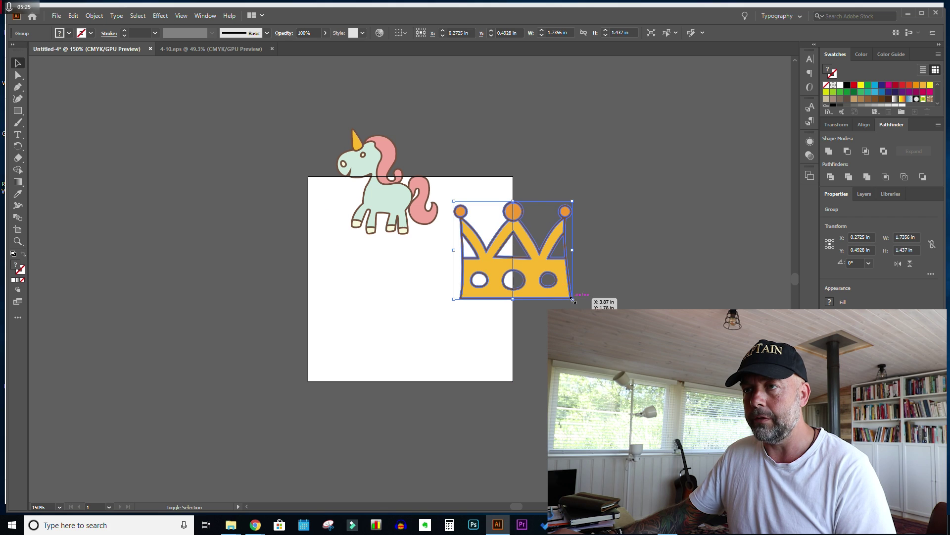
pyautogui.moveTo(574, 299); pyautogui.dragTo(548, 287)
# Step: Paste the rainbow into the cover, shrunk and moved to the artboard's middle
pyautogui.click(225, 48)
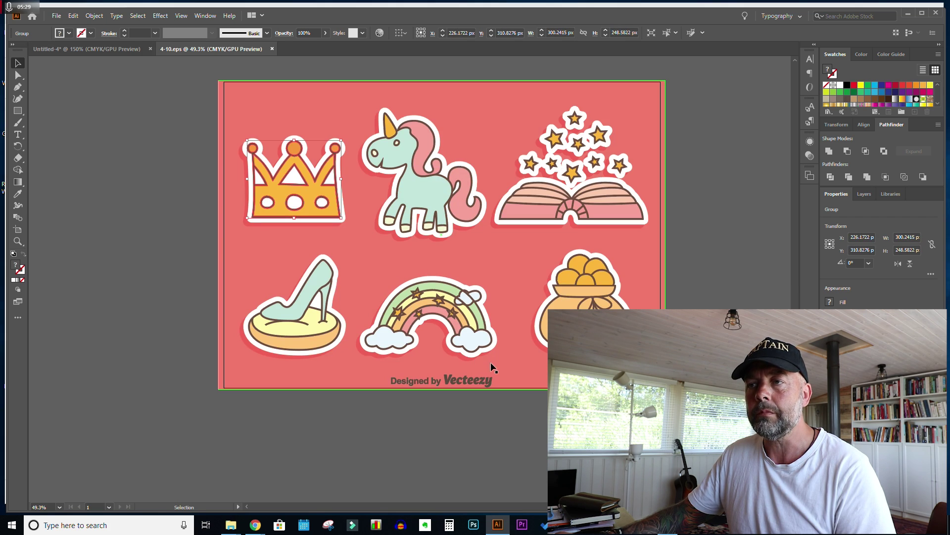
pyautogui.click(443, 310)
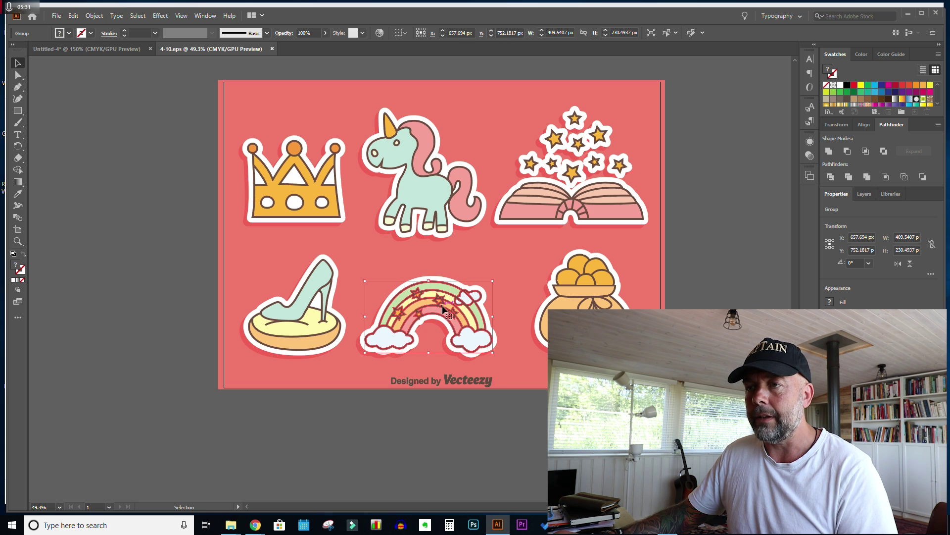
pyautogui.click(123, 48)
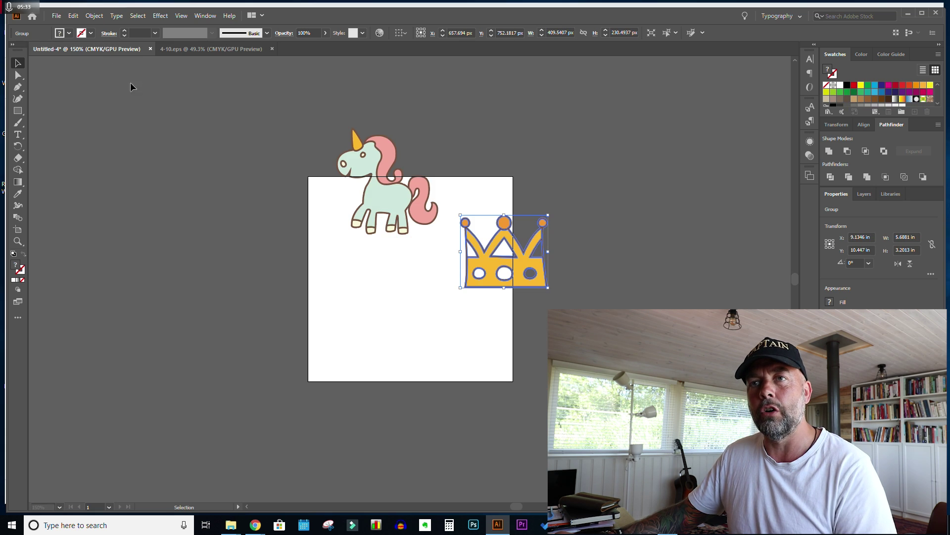
pyautogui.hotkey('ctrl', 'v')
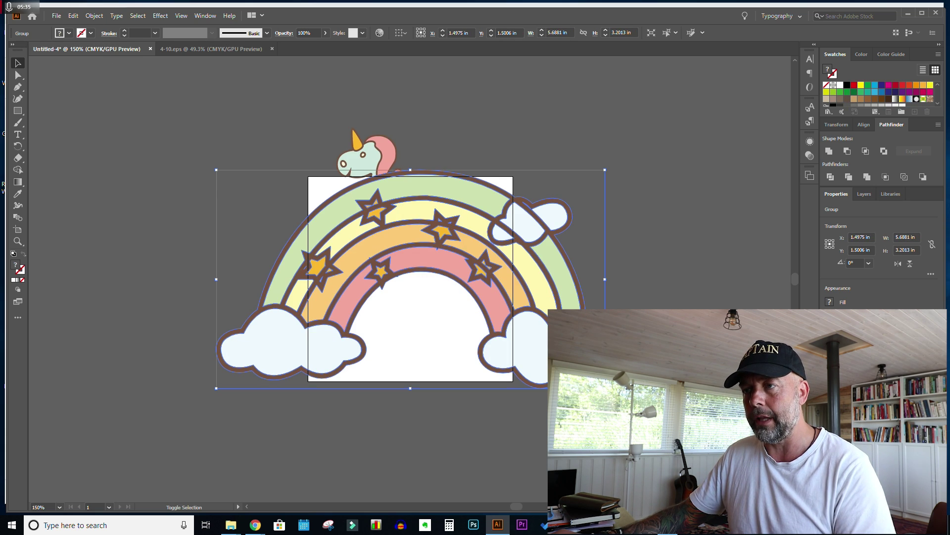
pyautogui.moveTo(605, 388); pyautogui.dragTo(331, 250)
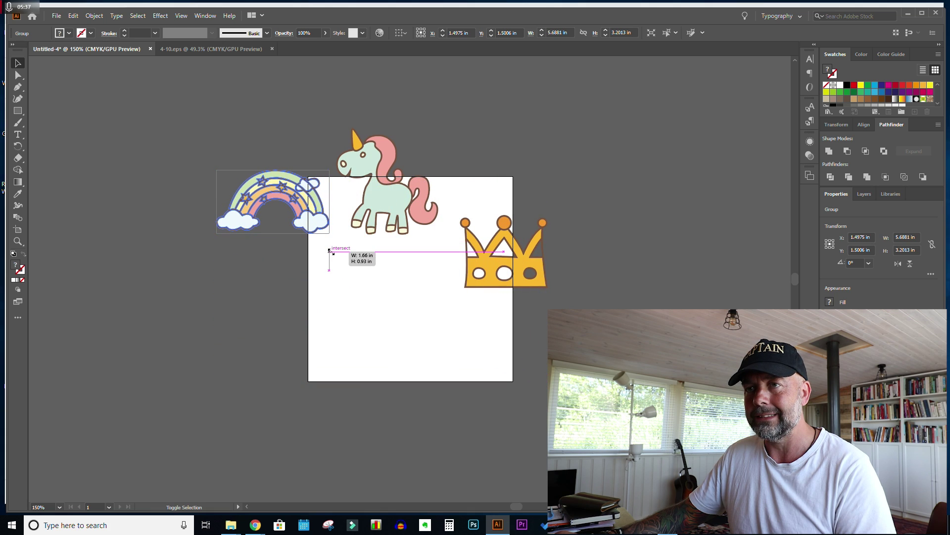
pyautogui.moveTo(310, 216); pyautogui.dragTo(425, 288)
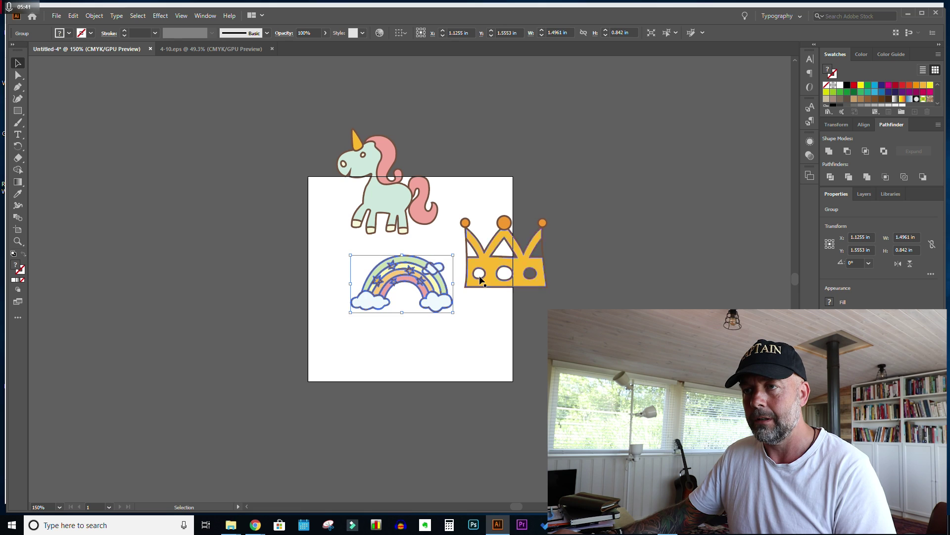
# Step: Paste the glass slipper sticker into the cover document at full size
pyautogui.click(193, 49)
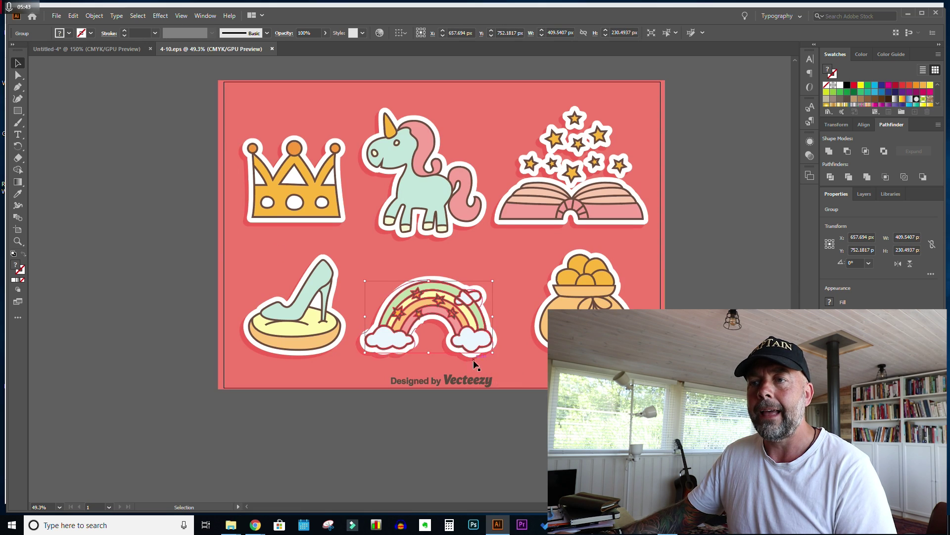
pyautogui.click(305, 313)
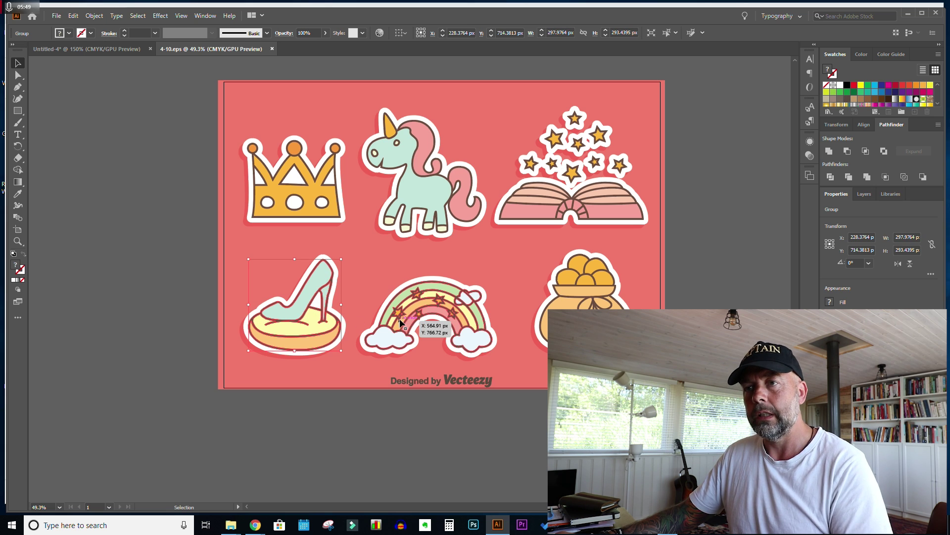
pyautogui.click(86, 49)
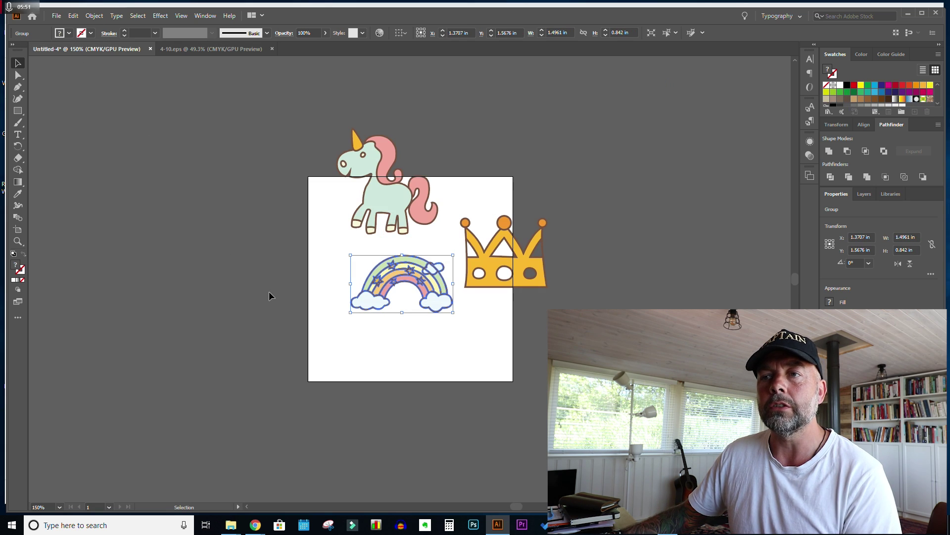
pyautogui.hotkey('ctrl', 'v')
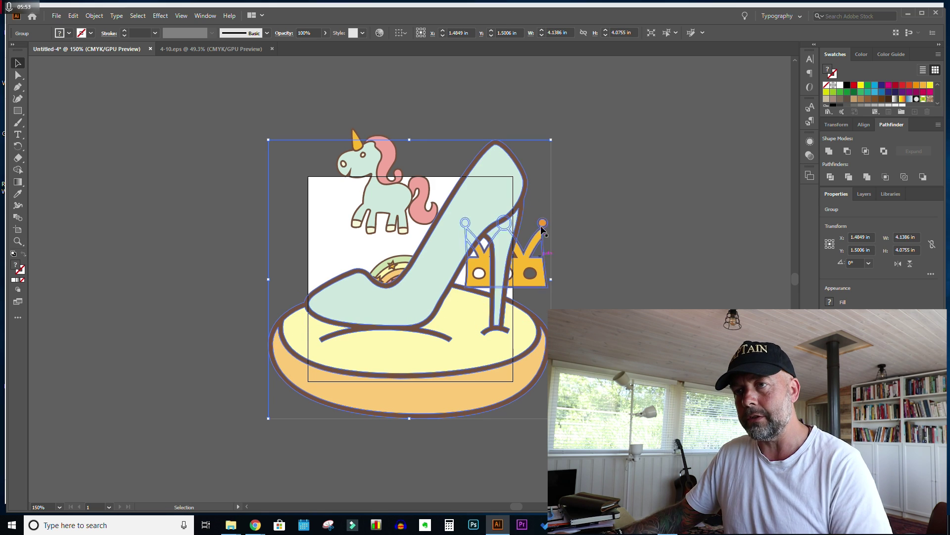
# Step: Shrink the slipper into the lower-left corner and nudge the rainbow and crown
pyautogui.moveTo(551, 139); pyautogui.dragTo(360, 292)
pyautogui.moveTo(327, 361); pyautogui.dragTo(306, 309)
pyautogui.moveTo(413, 287); pyautogui.dragTo(414, 291)
pyautogui.moveTo(494, 273); pyautogui.dragTo(502, 265)
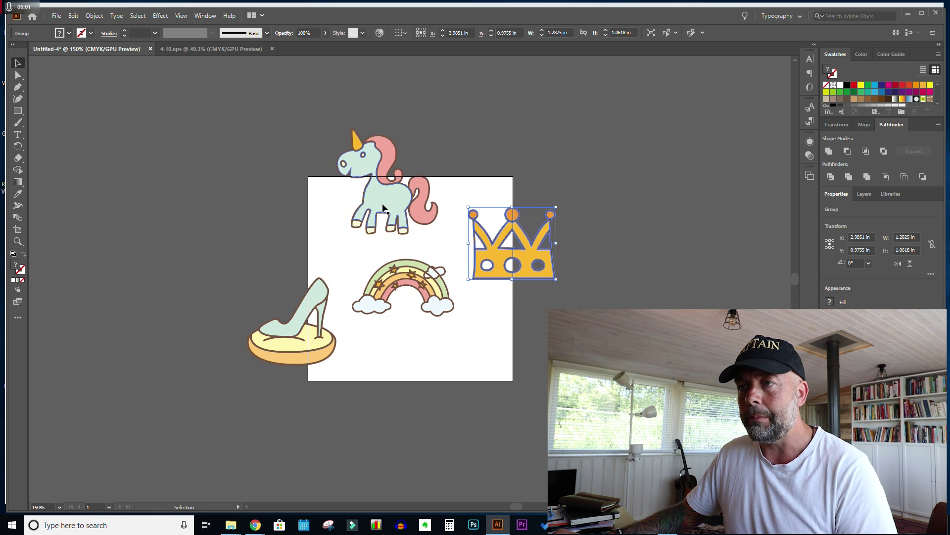
# Step: Enlarge the unicorn slightly above the rainbow and nudge the crown and slipper
pyautogui.click(386, 207)
pyautogui.moveTo(440, 131); pyautogui.dragTo(443, 128)
pyautogui.moveTo(389, 208); pyautogui.dragTo(389, 207)
pyautogui.click(405, 270)
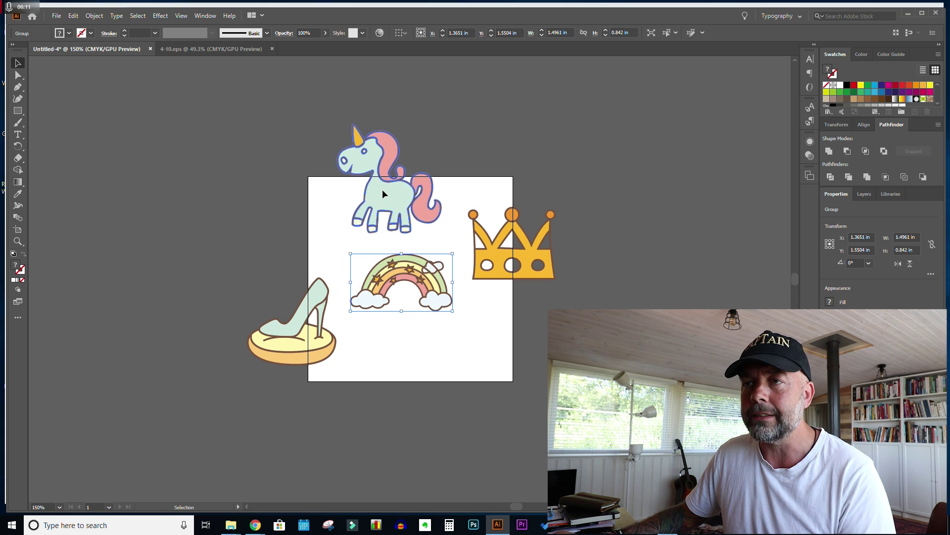
pyautogui.moveTo(394, 185); pyautogui.dragTo(373, 182)
pyautogui.click(432, 262)
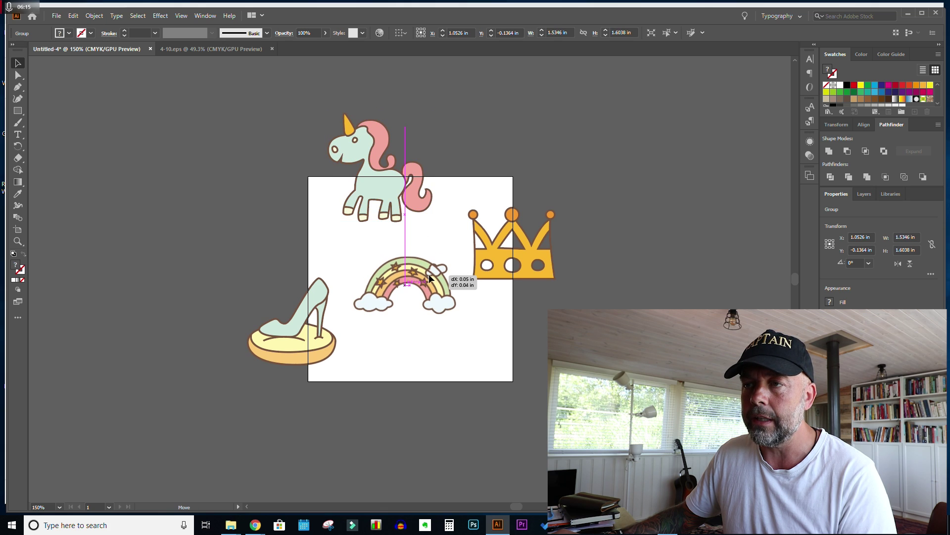
pyautogui.moveTo(527, 264); pyautogui.dragTo(530, 256)
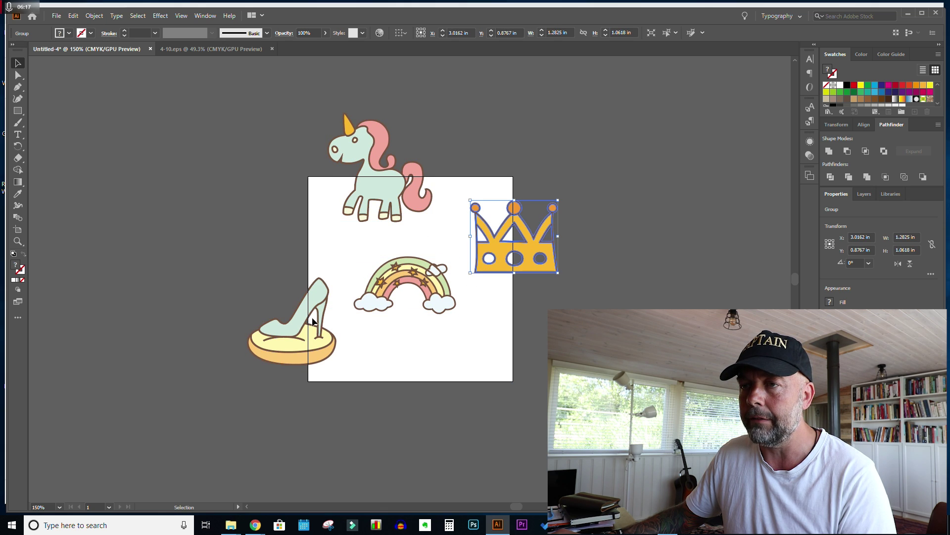
pyautogui.click(314, 322)
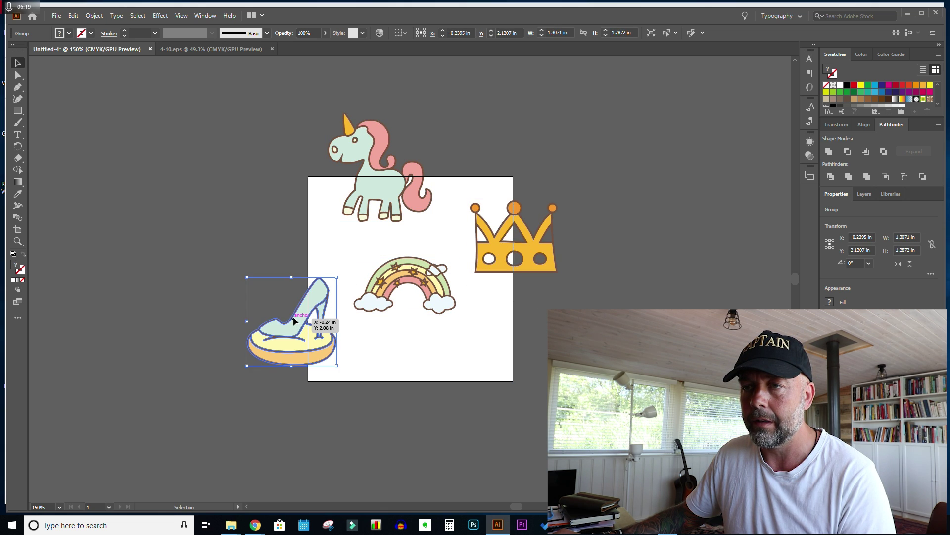
pyautogui.moveTo(292, 319); pyautogui.dragTo(294, 313)
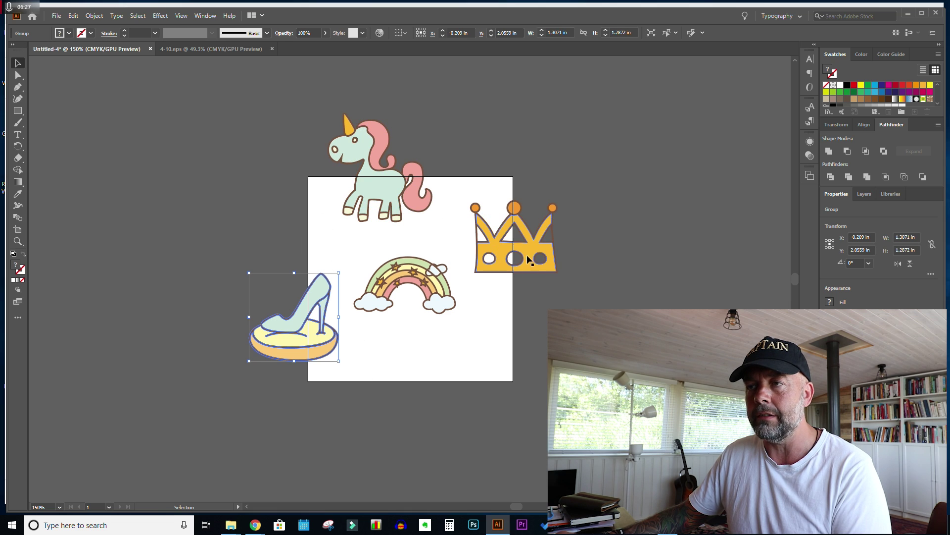
# Step: Shrink the crown slightly, the unicorn to 1.41 in wide, and resize the slipper
pyautogui.click(552, 267)
pyautogui.moveTo(558, 274); pyautogui.dragTo(549, 266)
pyautogui.click(387, 140)
pyautogui.keyDown('shift'); pyautogui.click(423, 111); pyautogui.keyUp('shift')
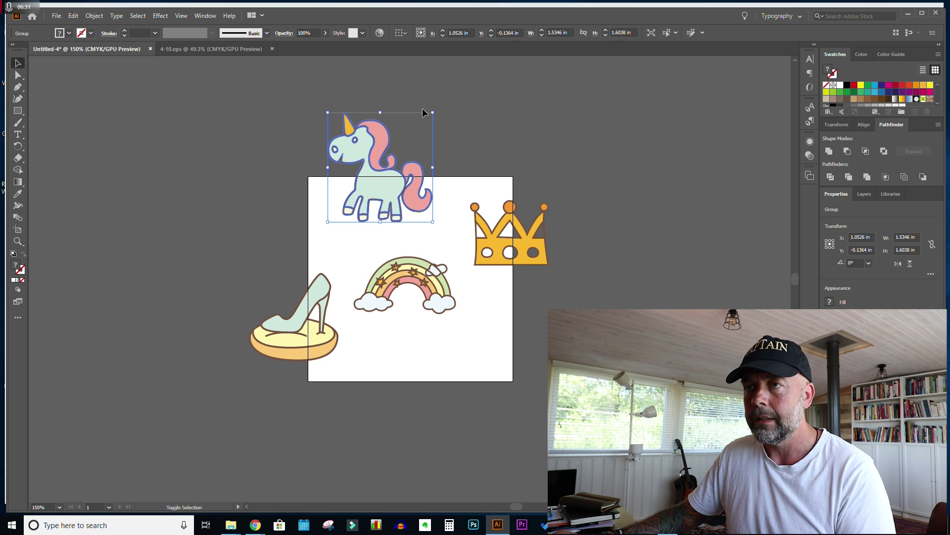
pyautogui.moveTo(433, 113); pyautogui.dragTo(430, 117)
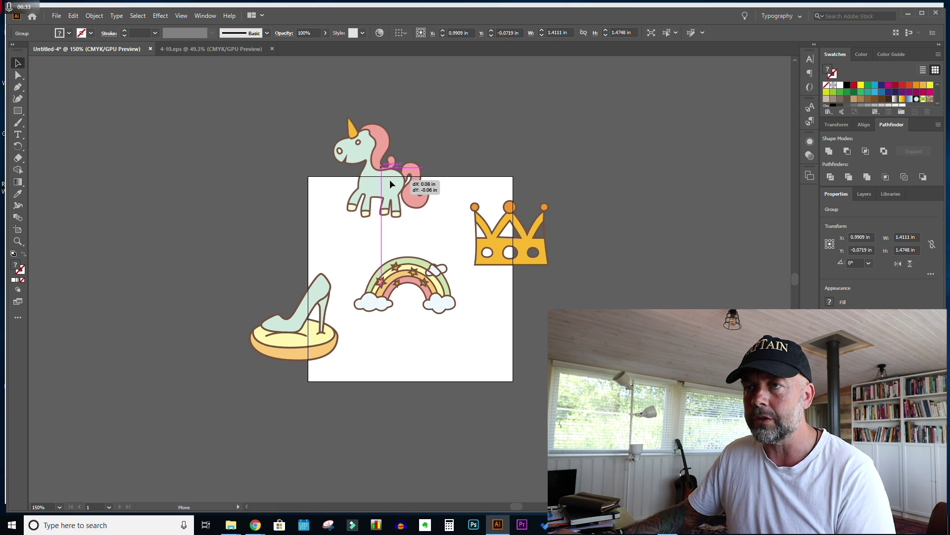
pyautogui.click(306, 316)
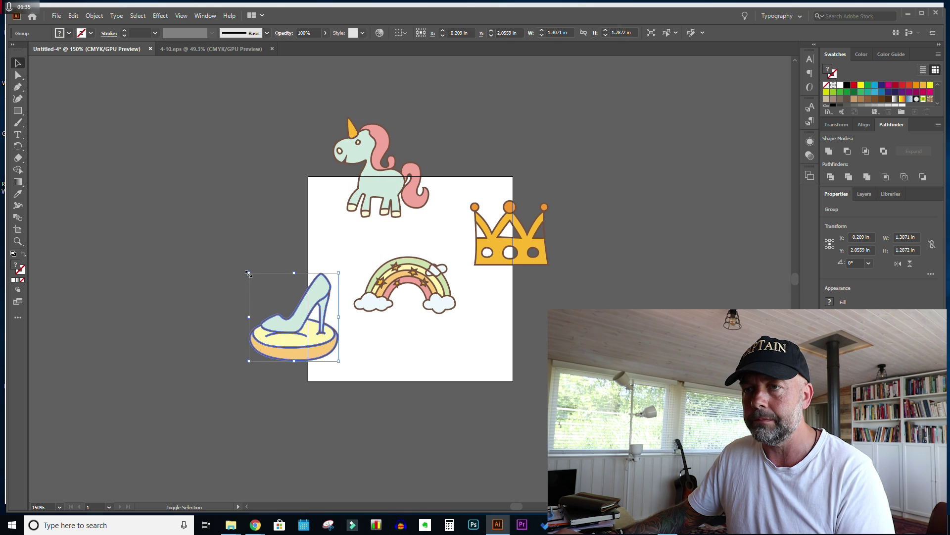
pyautogui.moveTo(248, 273)
pyautogui.mouseDown()
pyautogui.moveTo(261, 273)
pyautogui.moveTo(255, 278)
pyautogui.mouseUp()
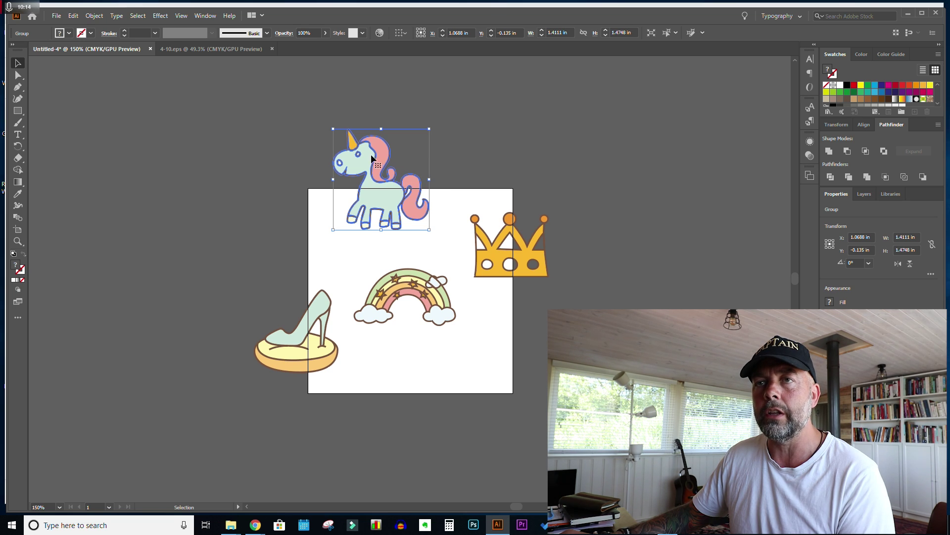
# Step: Copy the unicorn 3 in straight down using Move with Horizontal 0 and Vertical 3 in
pyautogui.click(94, 16)
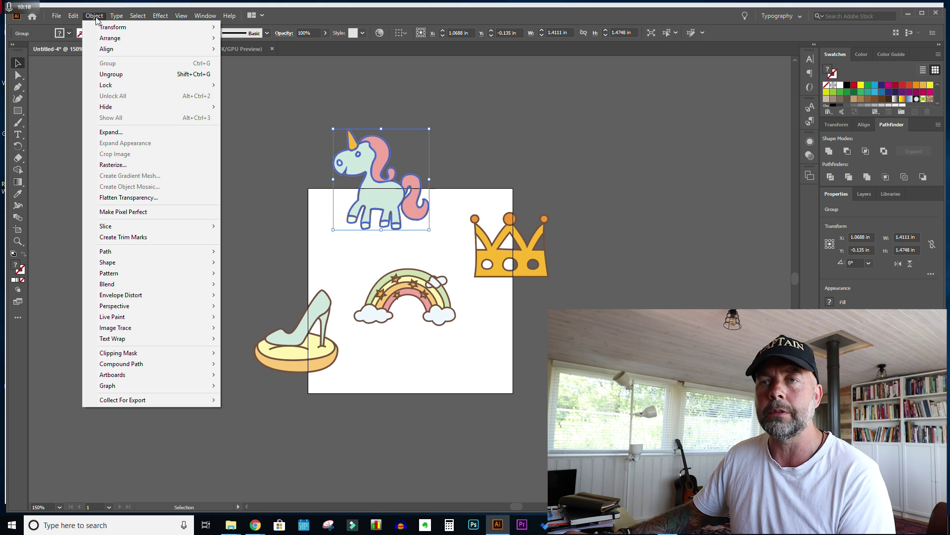
pyautogui.moveTo(103, 31)
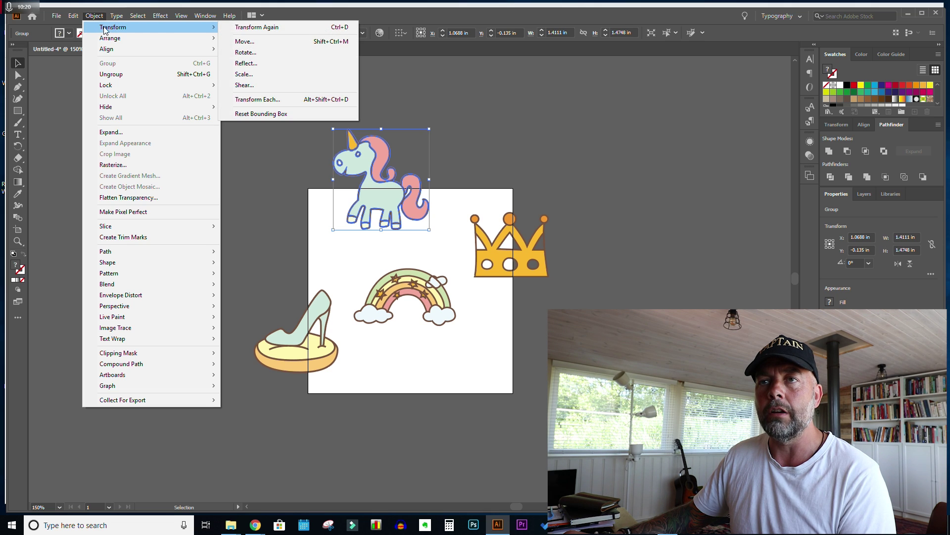
pyautogui.click(262, 41)
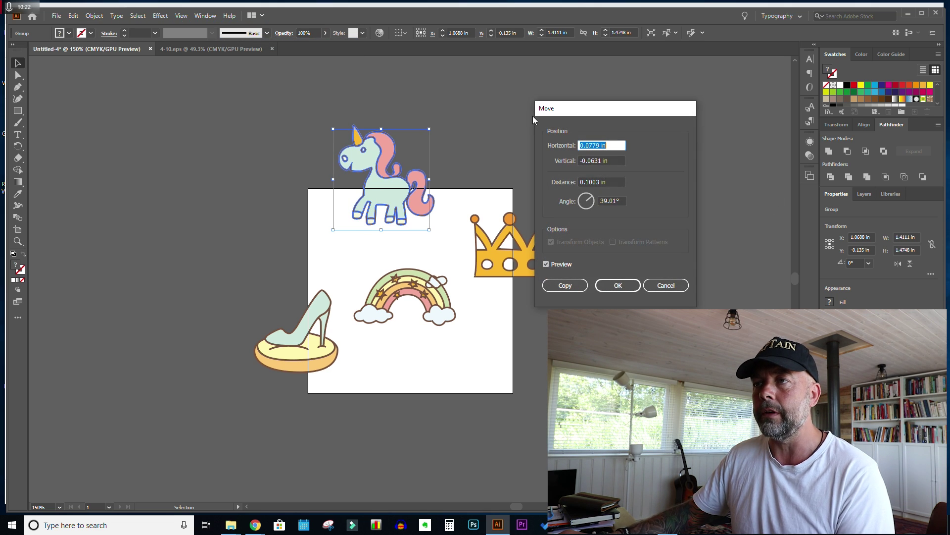
pyautogui.click(547, 264)
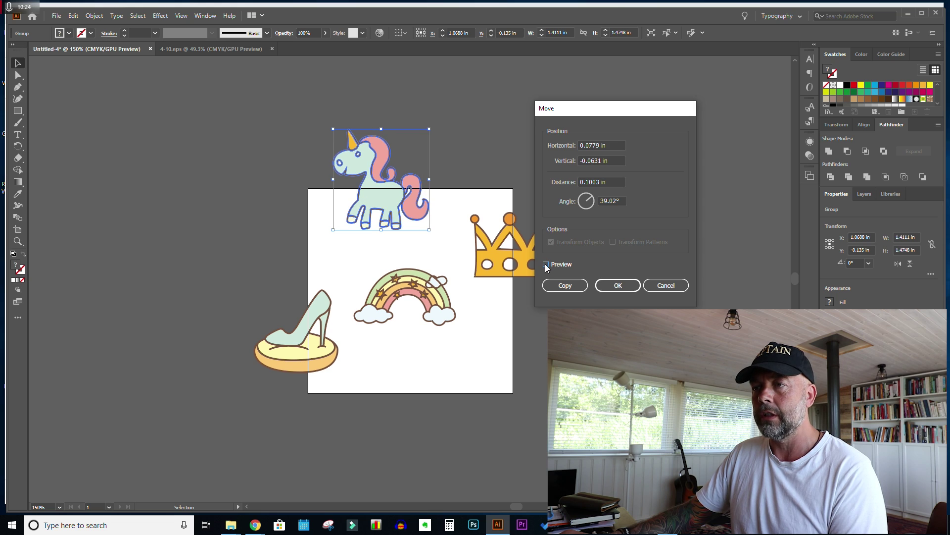
pyautogui.click(546, 265)
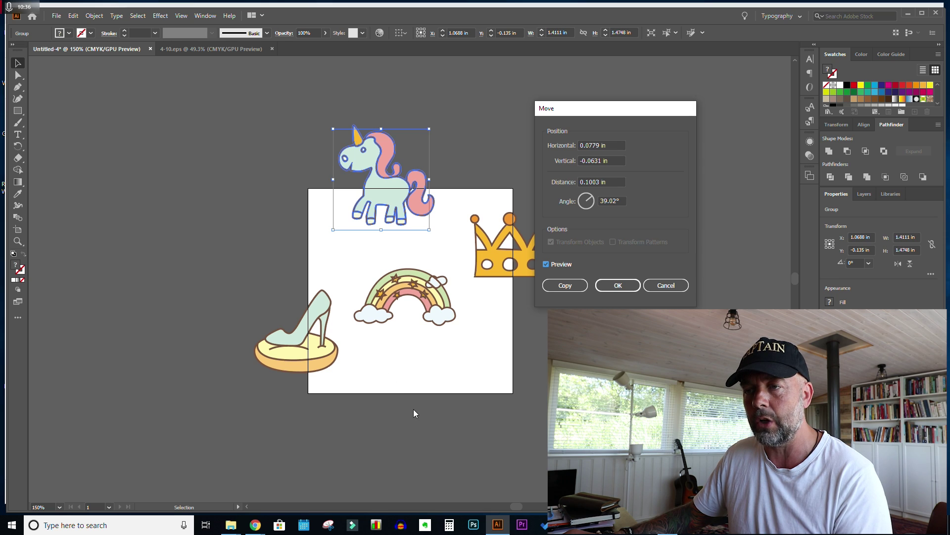
pyautogui.click(611, 144)
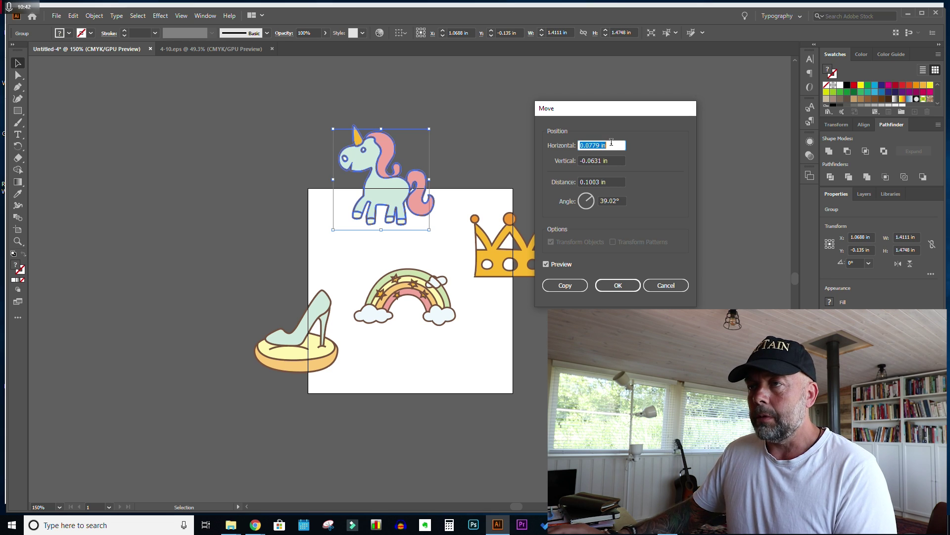
pyautogui.write('0')
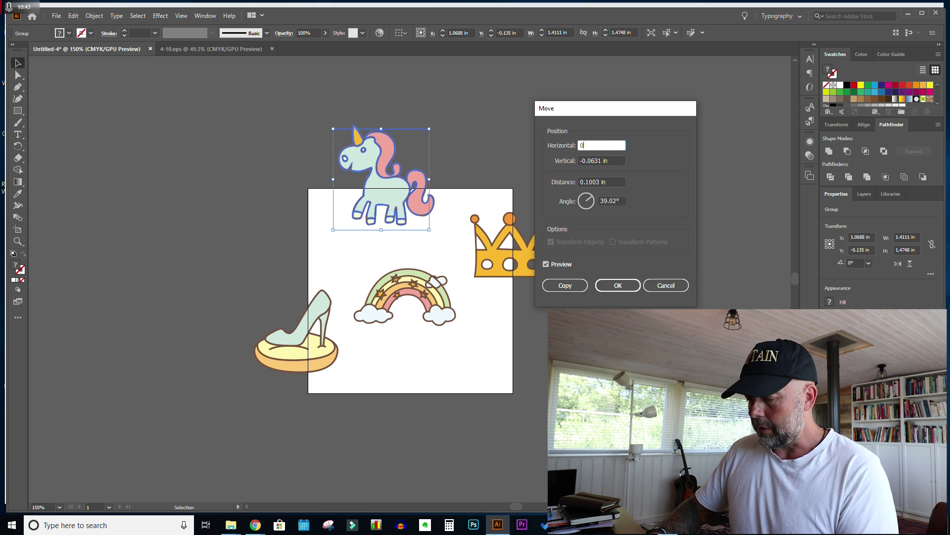
pyautogui.click(601, 161)
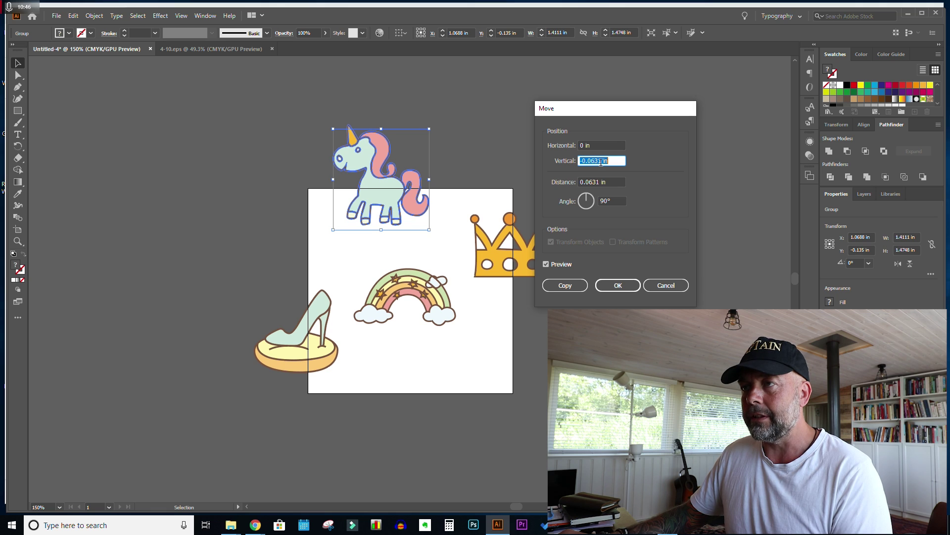
pyautogui.write('3')
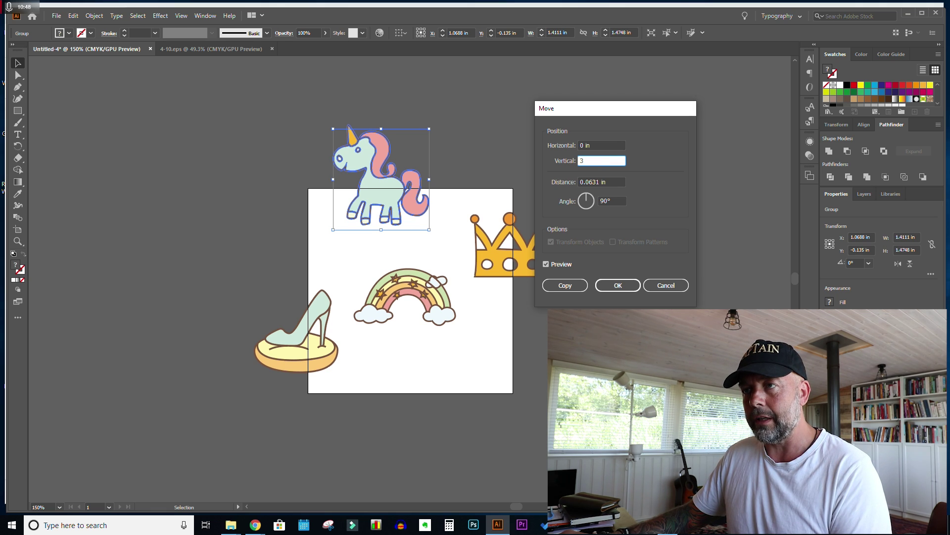
pyautogui.click(547, 264)
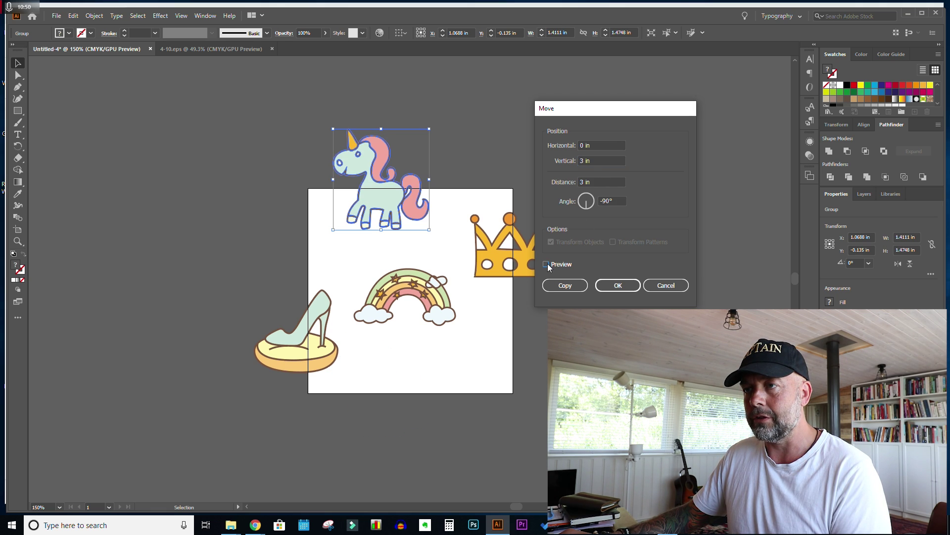
pyautogui.click(546, 264)
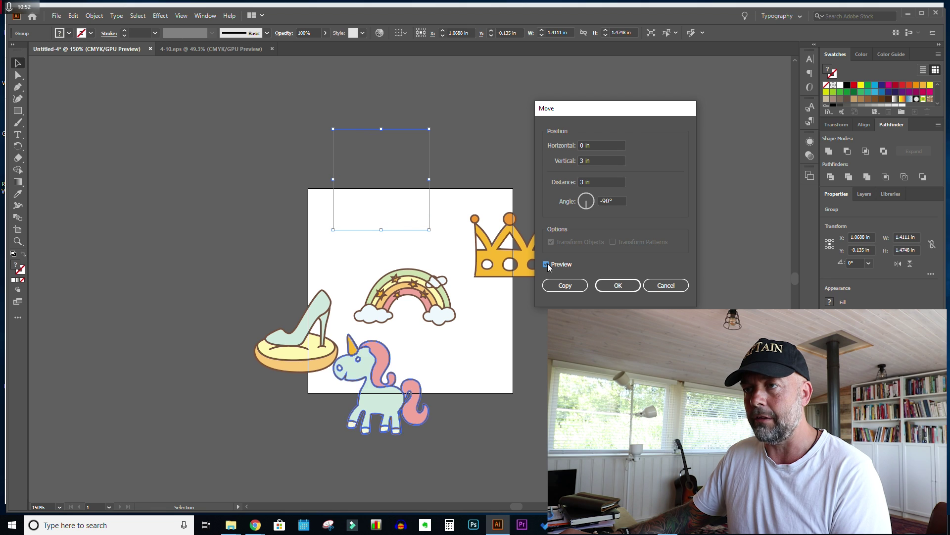
pyautogui.click(546, 265)
pyautogui.click(546, 264)
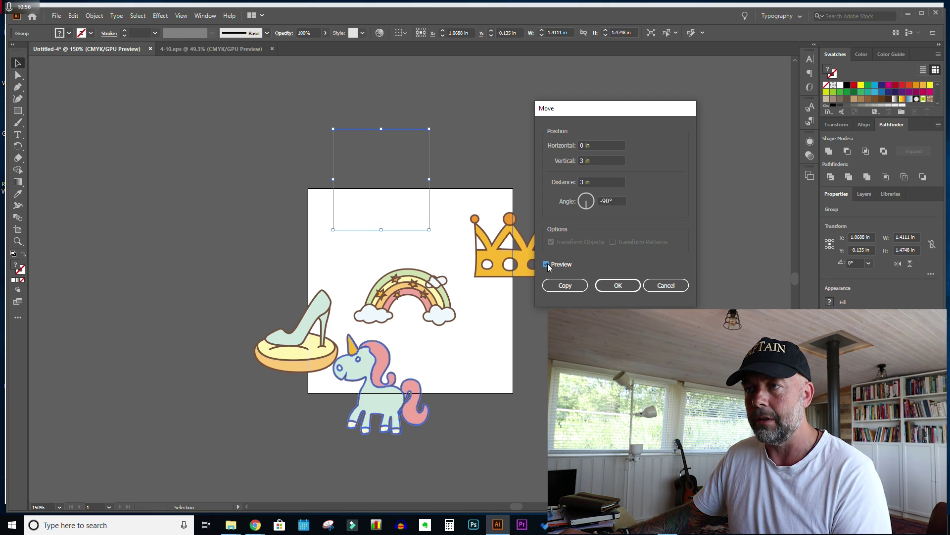
pyautogui.click(564, 284)
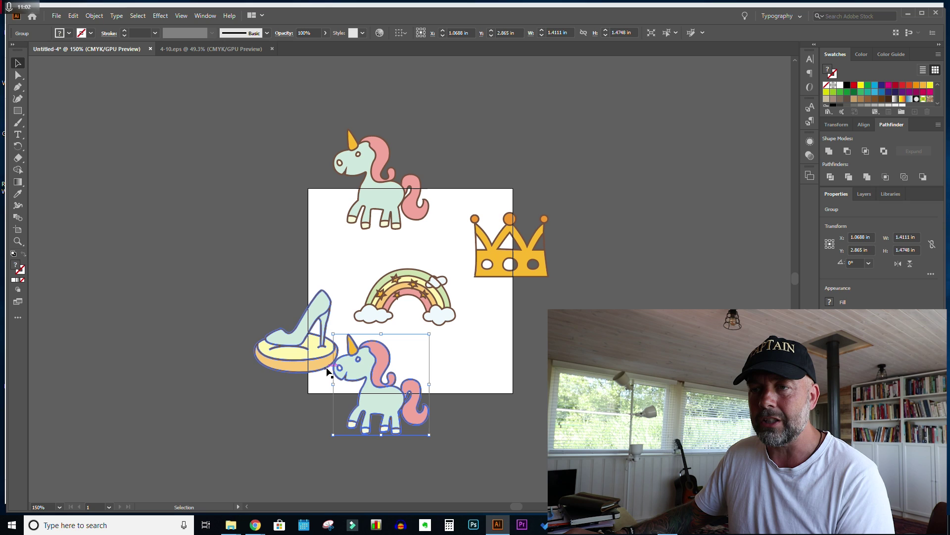
# Step: Shrink the shoe onto the left edge, shrink the crown to 1.04 in, and centre the rainbow
pyautogui.moveTo(322, 366); pyautogui.dragTo(317, 340)
pyautogui.moveTo(432, 312); pyautogui.dragTo(432, 304)
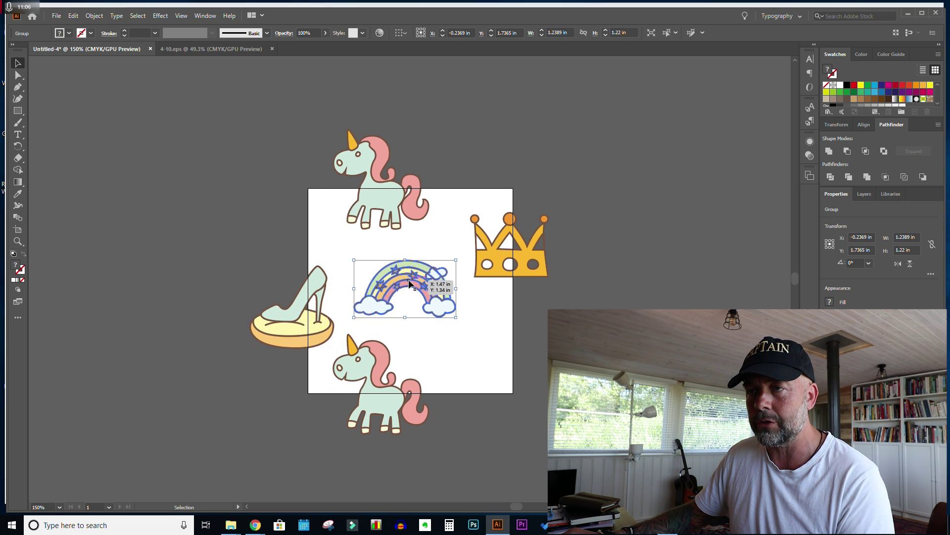
pyautogui.moveTo(321, 324); pyautogui.dragTo(310, 340)
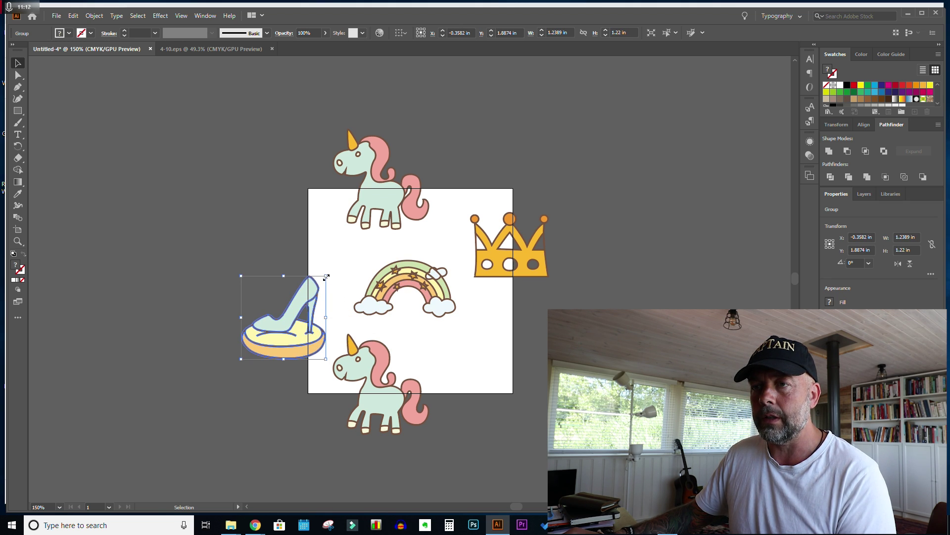
pyautogui.moveTo(326, 277); pyautogui.dragTo(319, 287)
pyautogui.moveTo(297, 320); pyautogui.dragTo(306, 314)
pyautogui.click(546, 273)
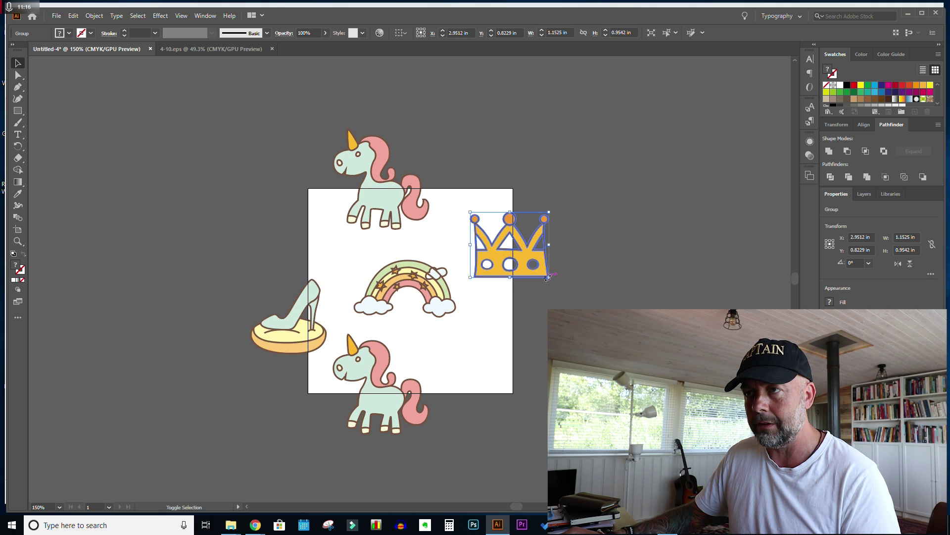
pyautogui.moveTo(548, 277); pyautogui.dragTo(539, 271)
pyautogui.moveTo(415, 282); pyautogui.dragTo(421, 287)
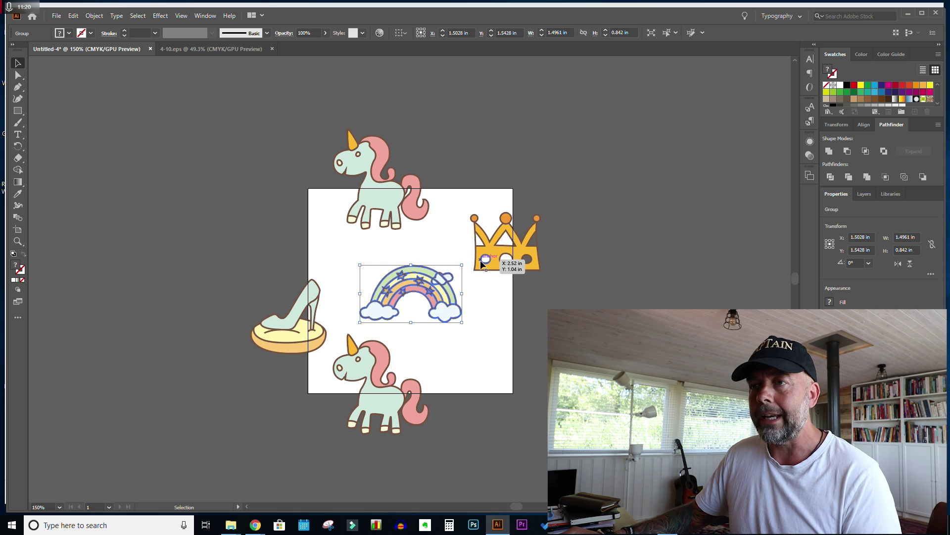
pyautogui.click(496, 262)
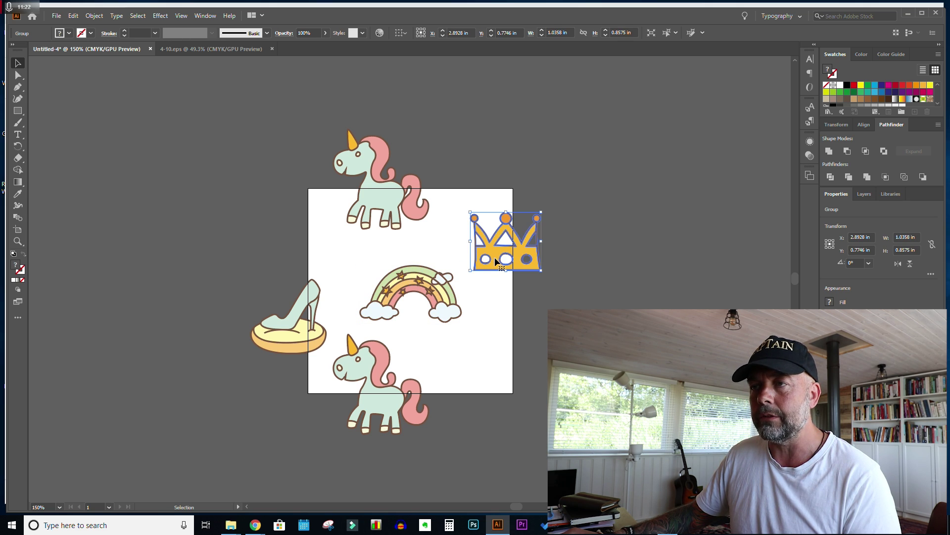
# Step: Copy the crown 3 in left via Move (Horizontal -3 in, Vertical 0) and nudge the shoe
pyautogui.click(94, 16)
pyautogui.moveTo(194, 27)
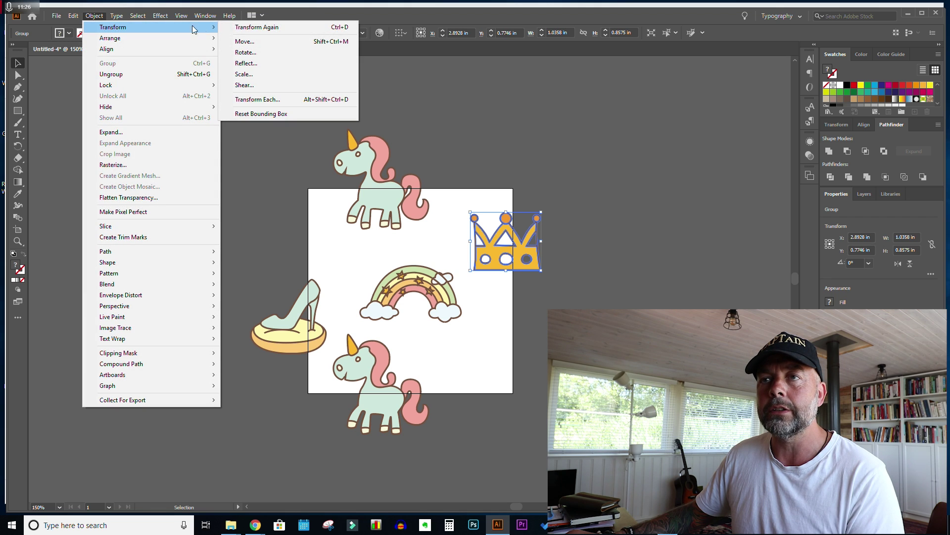
pyautogui.click(238, 42)
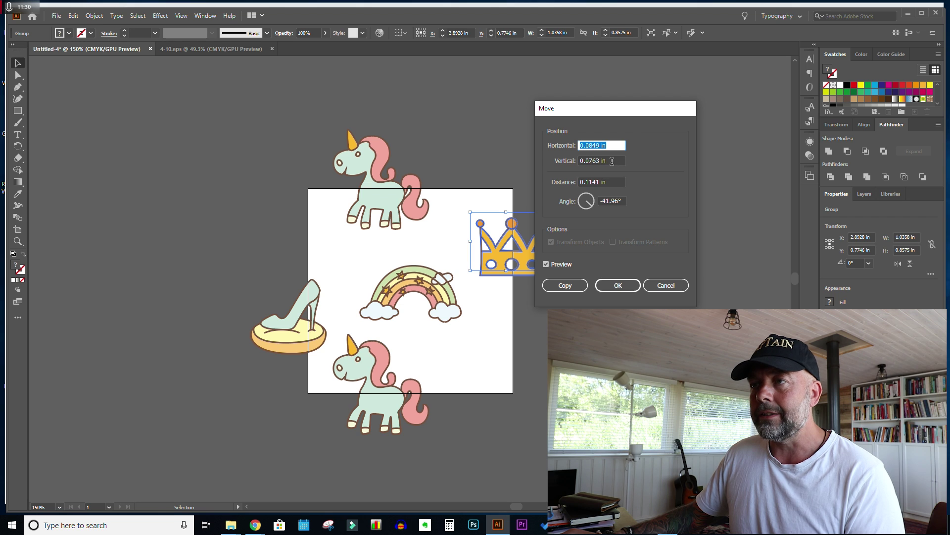
pyautogui.press('Tab')
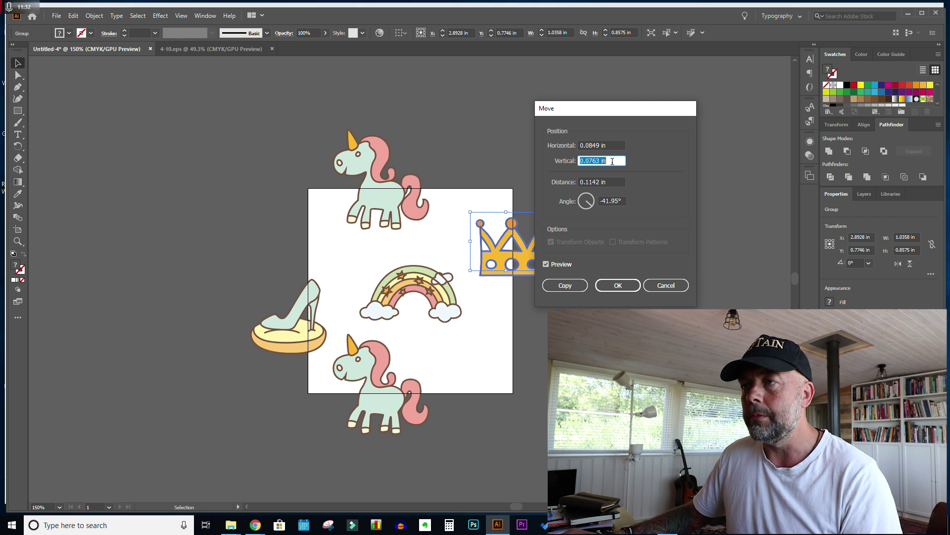
pyautogui.write('0')
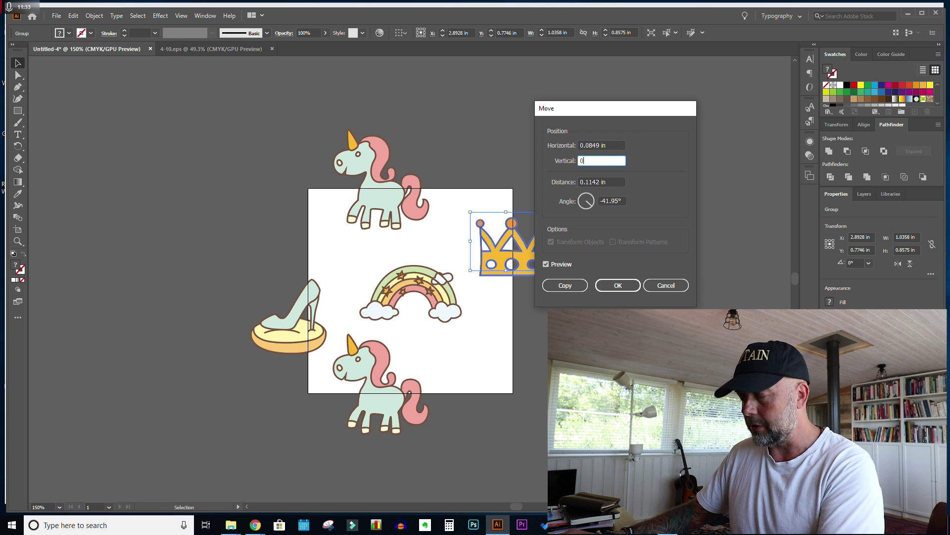
pyautogui.click(610, 147)
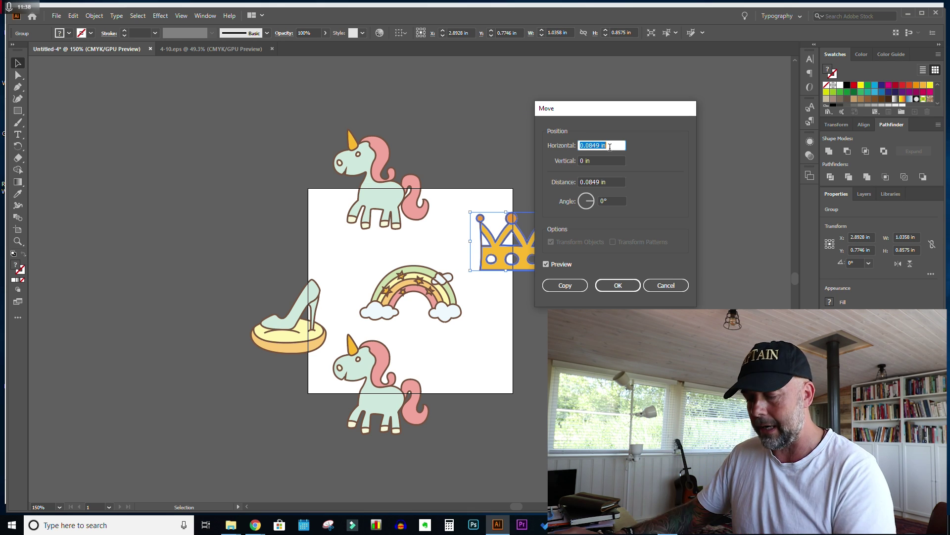
pyautogui.write('-3')
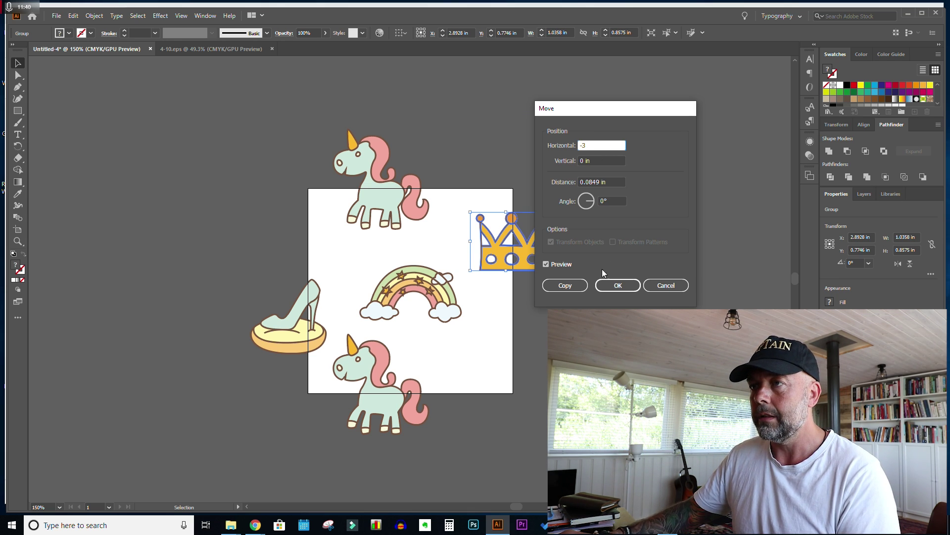
pyautogui.click(556, 286)
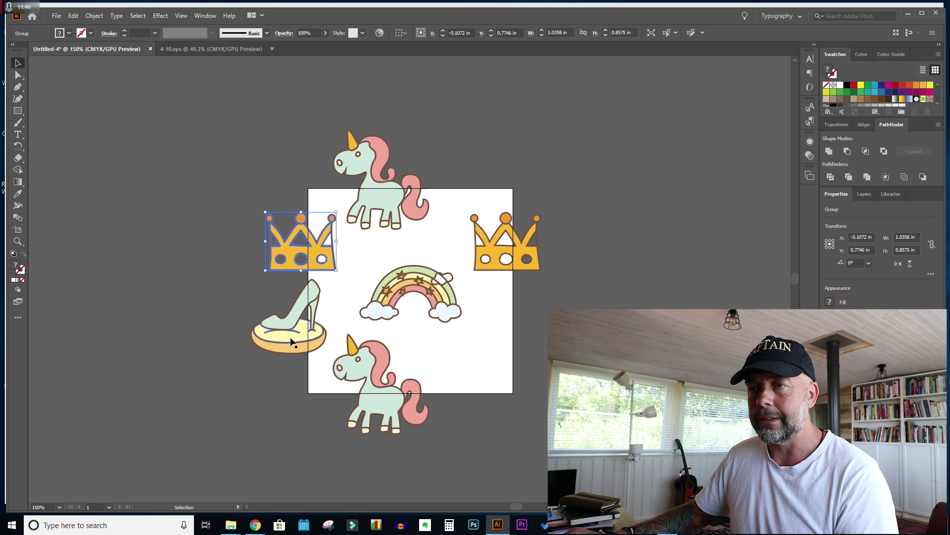
pyautogui.moveTo(291, 339); pyautogui.dragTo(288, 345)
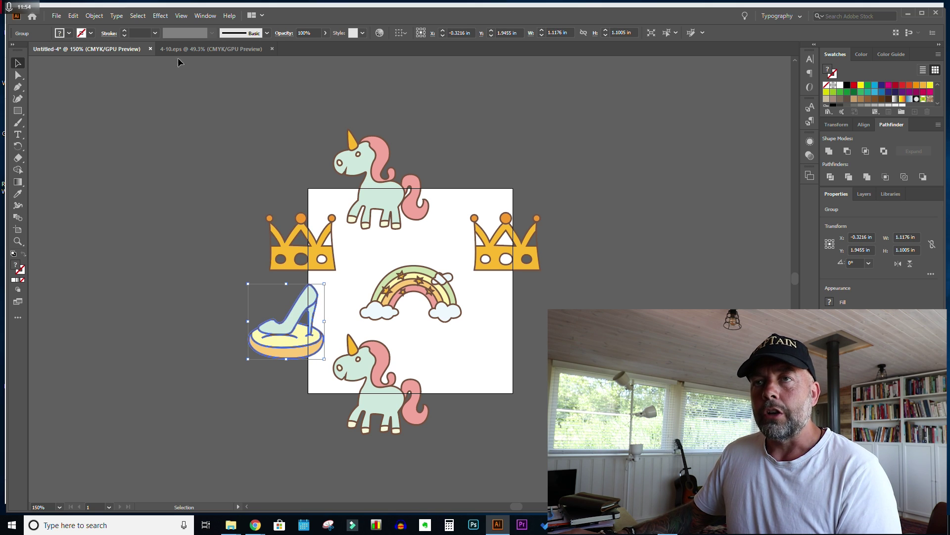
# Step: Copy the glass slipper 3 in to the right (vertical 0) with Move, then deselect
pyautogui.click(94, 15)
pyautogui.moveTo(113, 28)
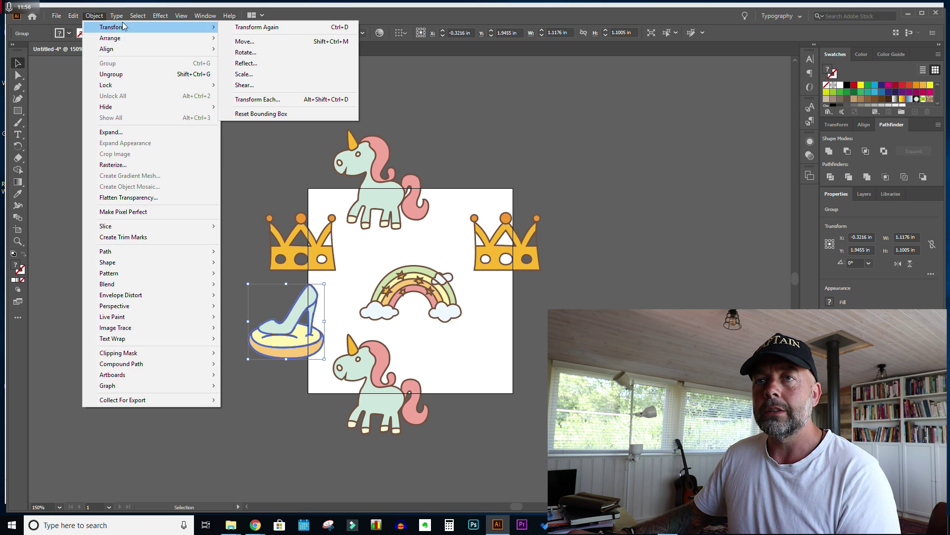
pyautogui.click(246, 43)
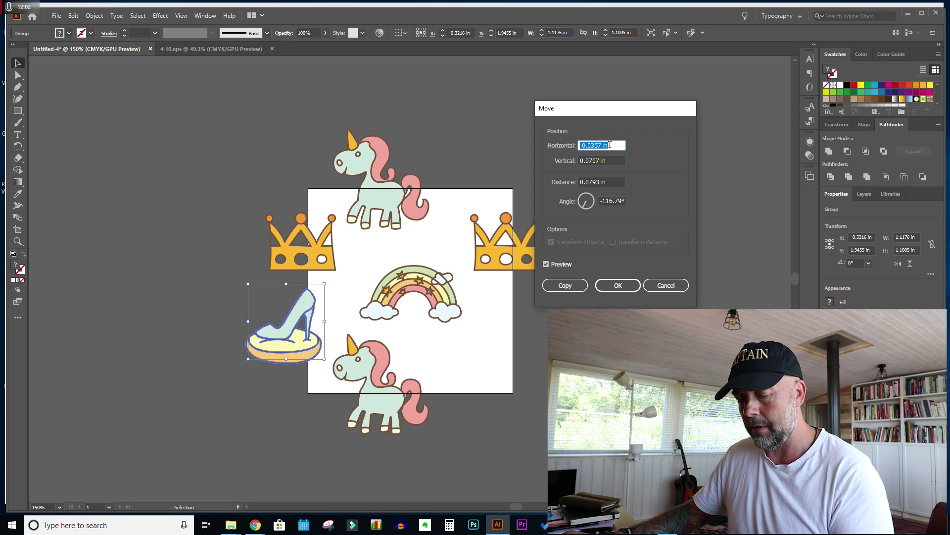
pyautogui.write('3')
pyautogui.press('Tab')
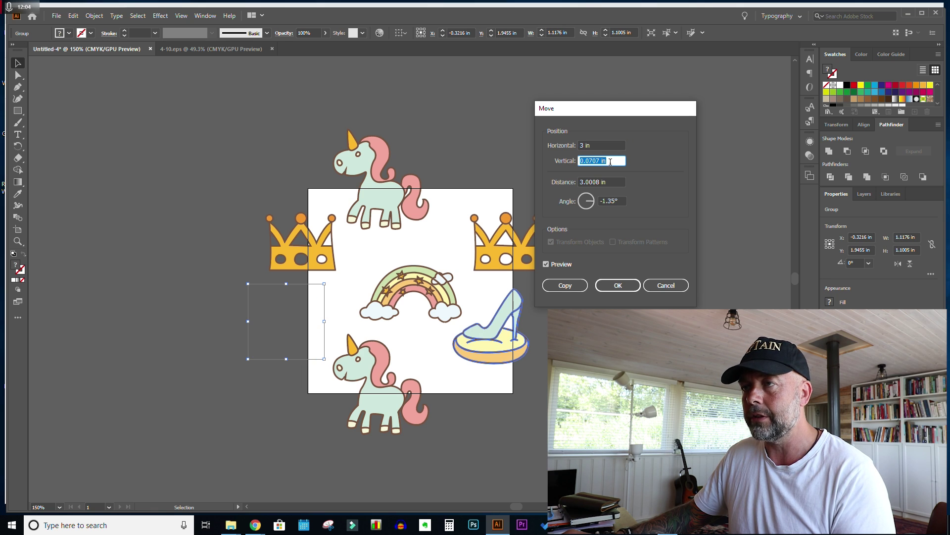
pyautogui.write('0')
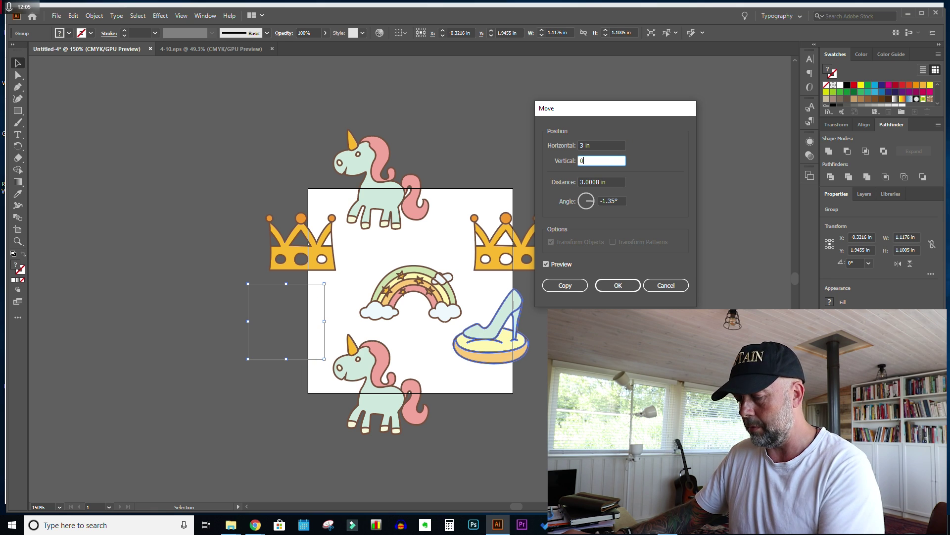
pyautogui.click(564, 286)
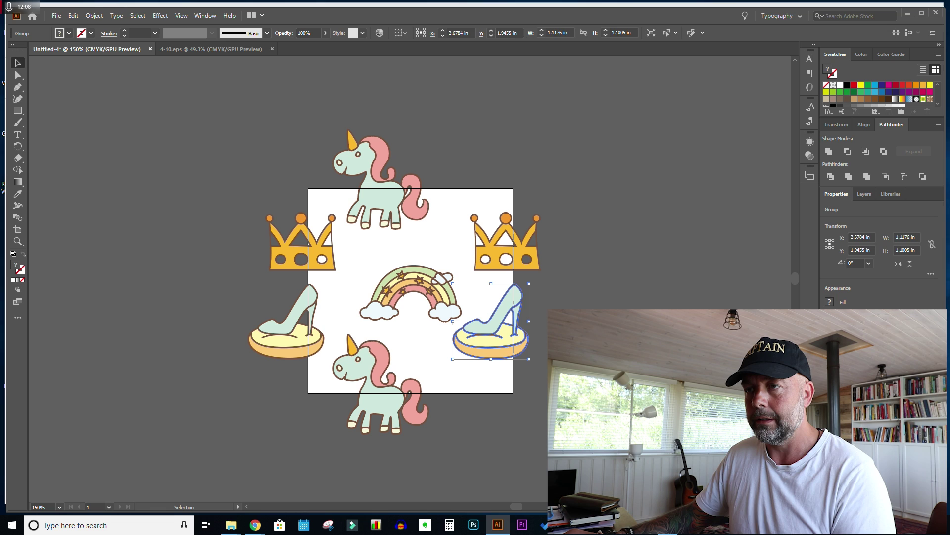
pyautogui.hotkey('ctrl', 'shift', 'a')
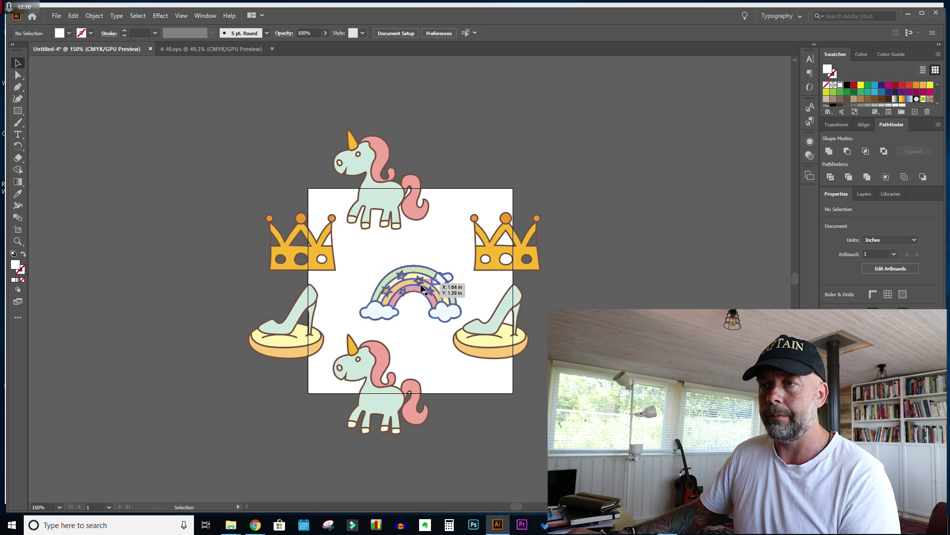
# Step: Nudge the rainbow up-left and shrink it to about 1.29 in wide
pyautogui.moveTo(421, 287); pyautogui.dragTo(414, 282)
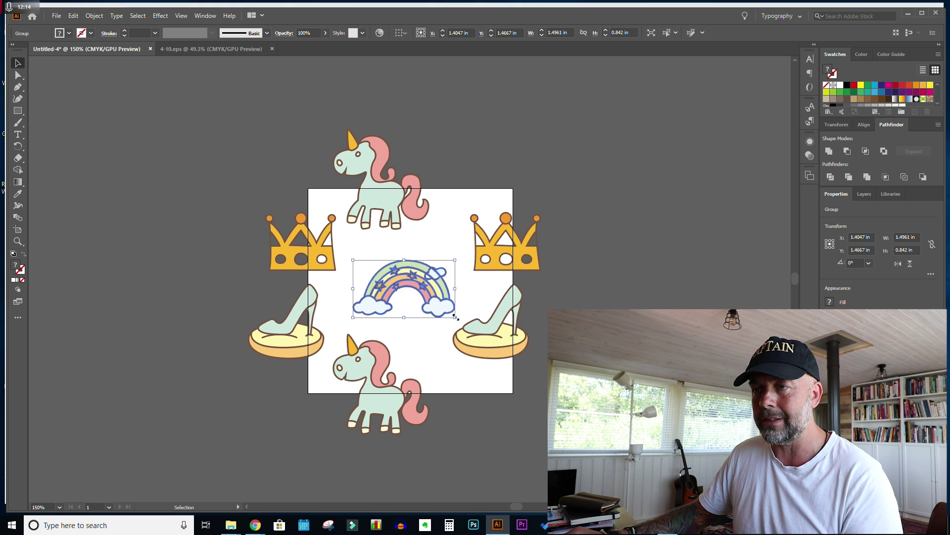
pyautogui.moveTo(455, 316); pyautogui.dragTo(431, 285)
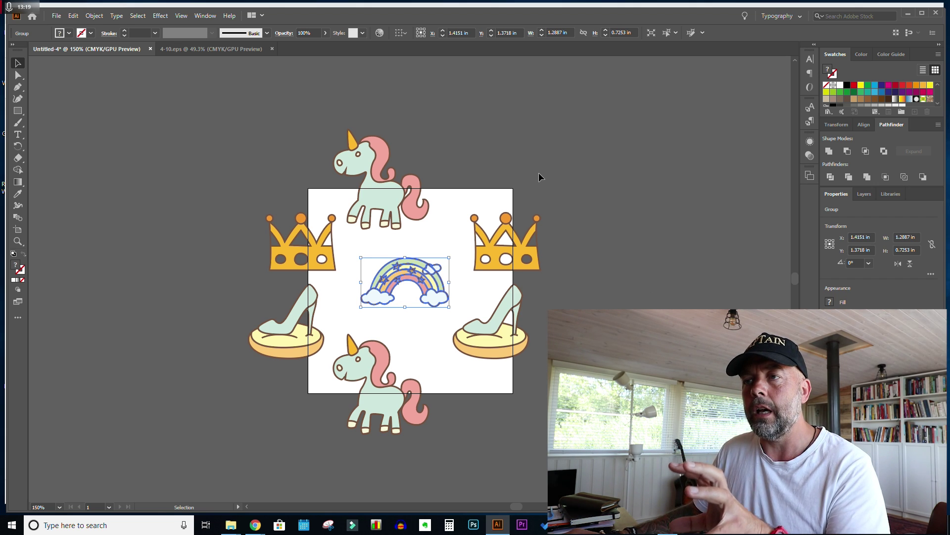
# Step: Create a 3 x 3 in rectangle with the Rectangle tool
pyautogui.click(20, 112)
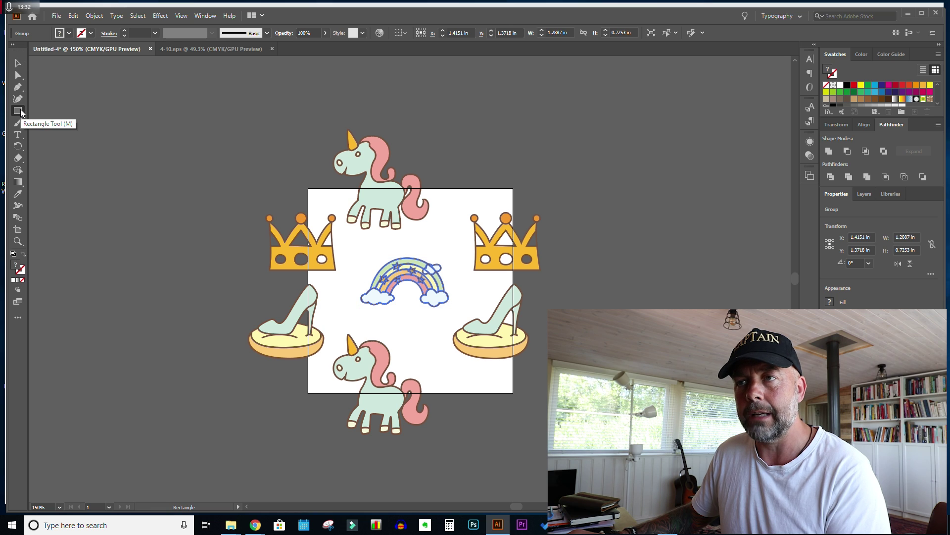
pyautogui.click(172, 124)
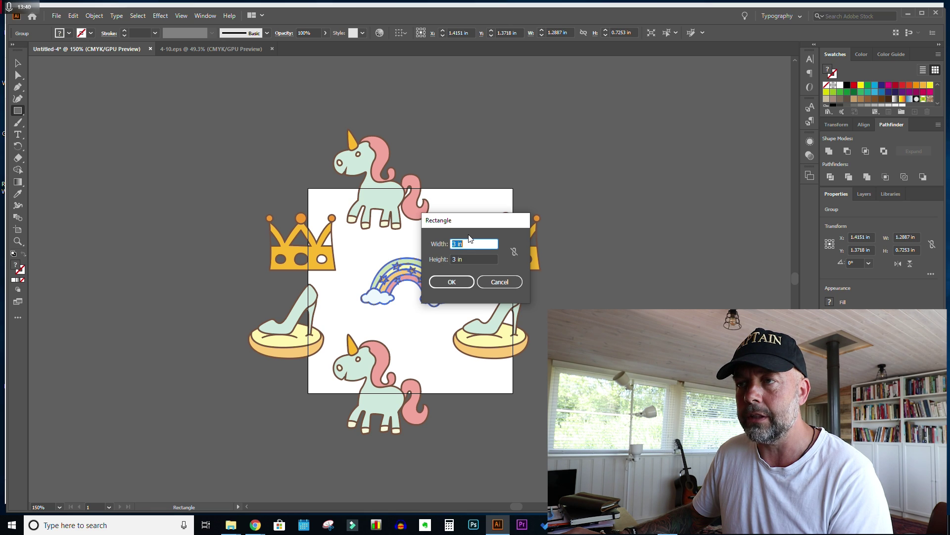
pyautogui.click(467, 259)
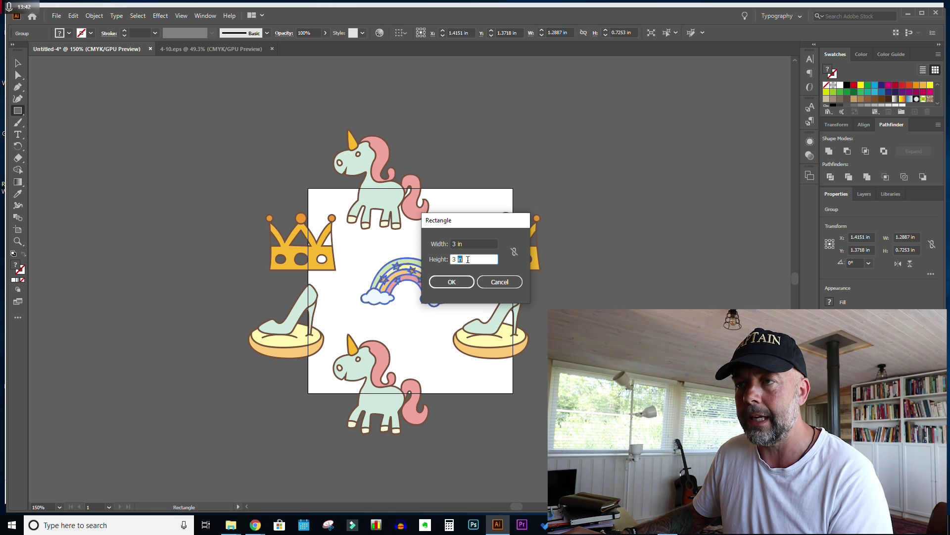
pyautogui.click(451, 282)
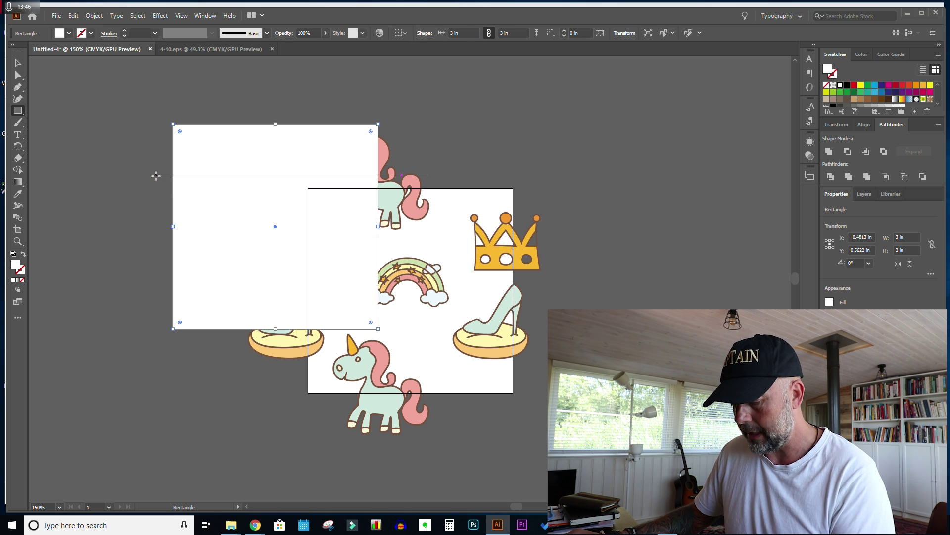
# Step: Align the square exactly over the artboard and marquee-select it with the pattern
pyautogui.press('v')
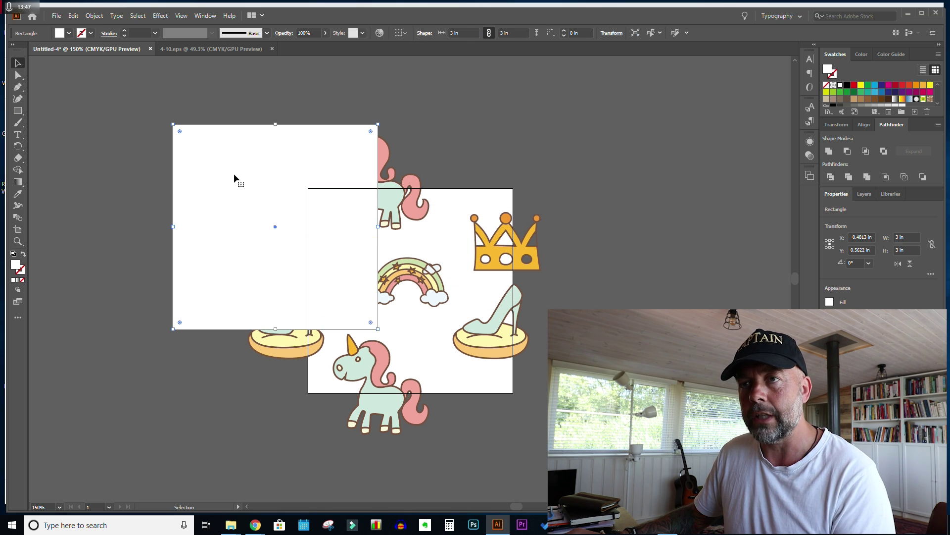
pyautogui.moveTo(234, 174); pyautogui.dragTo(370, 238)
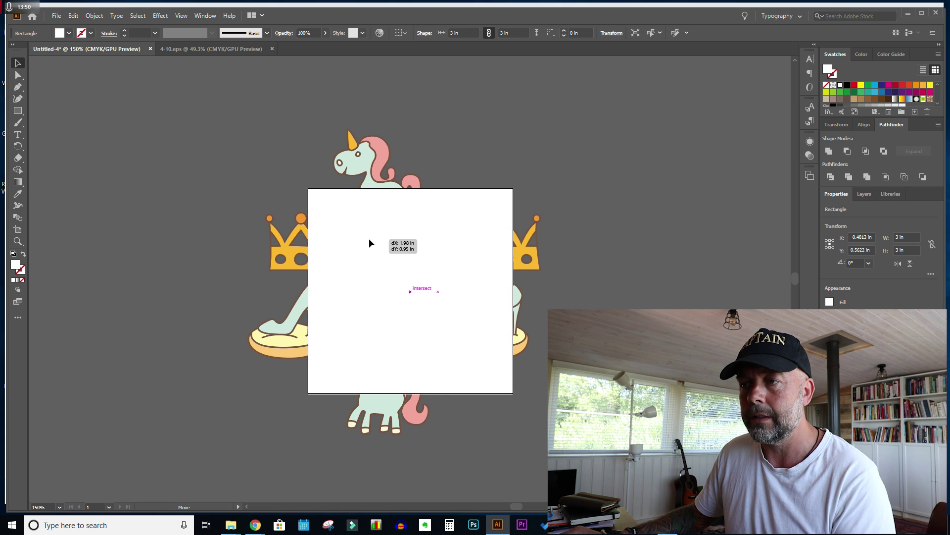
pyautogui.moveTo(369, 239); pyautogui.dragTo(369, 236)
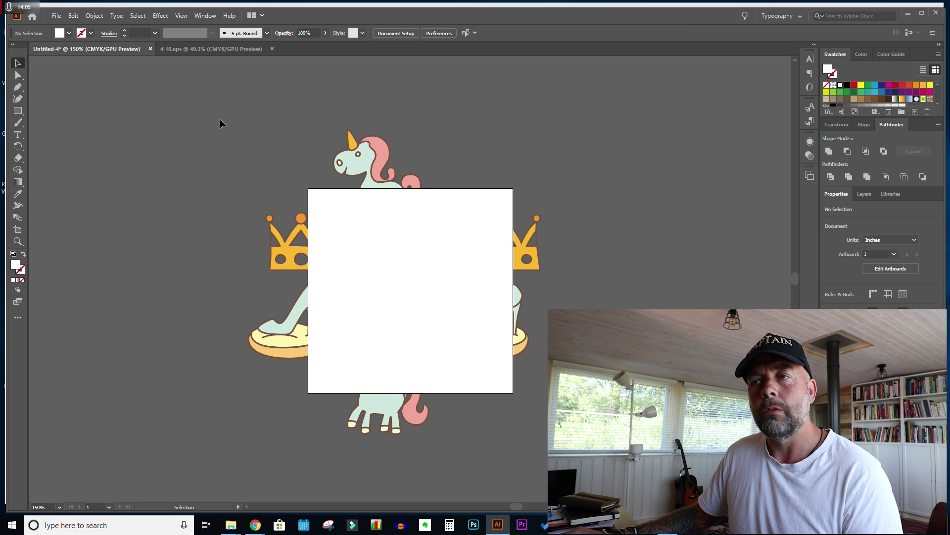
pyautogui.moveTo(219, 119); pyautogui.dragTo(570, 465)
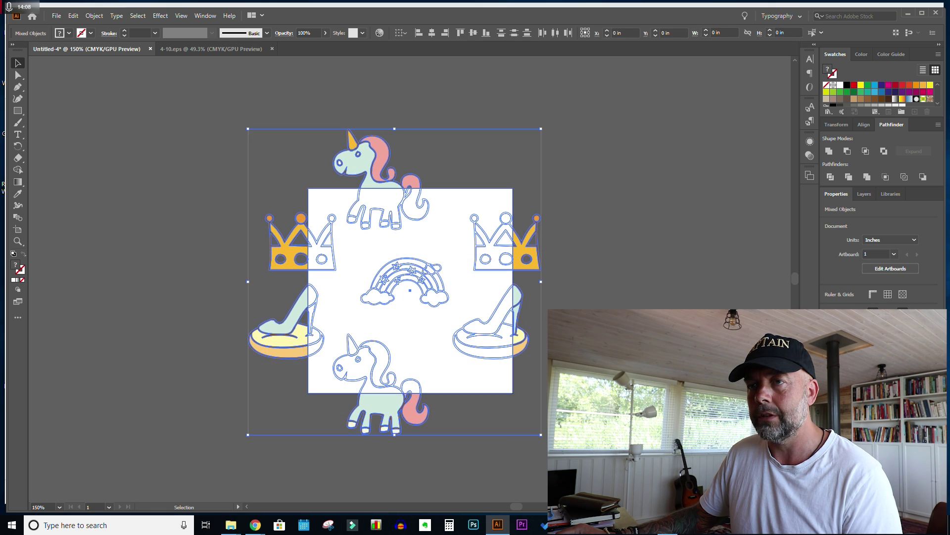
# Step: Select the square with the whole pattern and apply Pathfinder Crop
pyautogui.click(237, 128)
pyautogui.moveTo(235, 126); pyautogui.dragTo(497, 389)
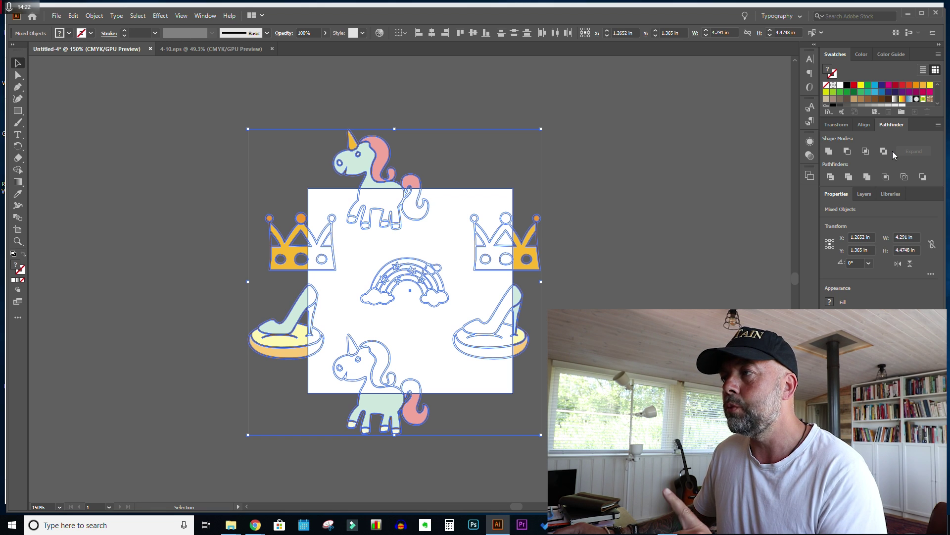
pyautogui.click(214, 18)
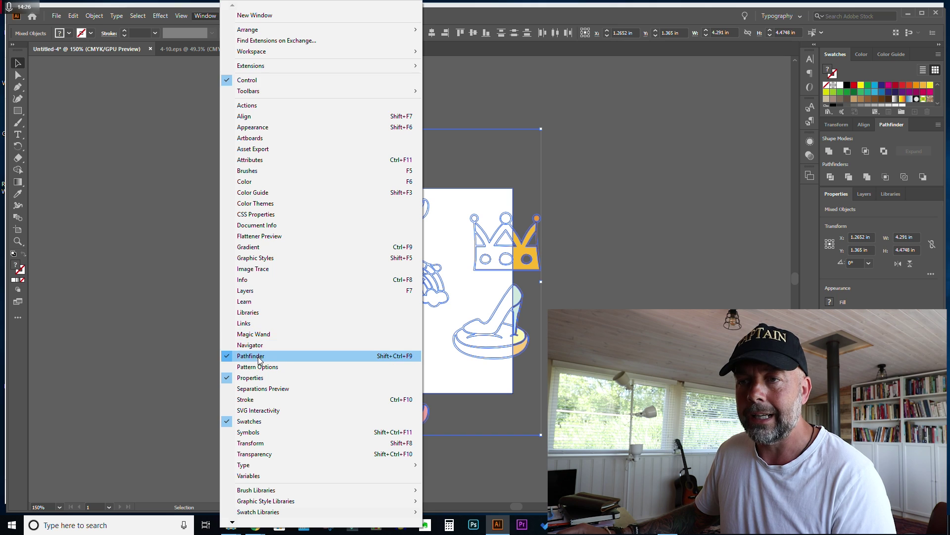
pyautogui.click(880, 130)
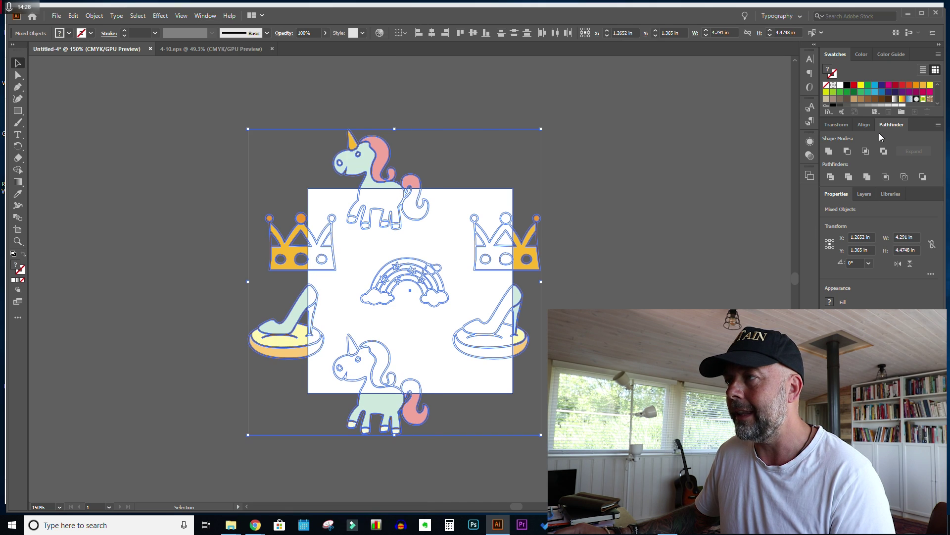
pyautogui.click(887, 183)
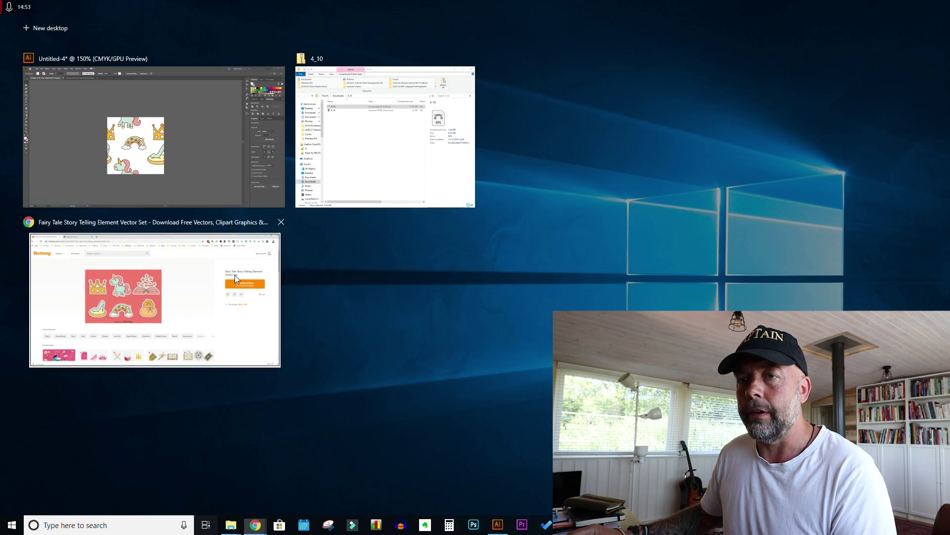
# Step: Go to bookow.com in Chrome and open the Free CreateSpace/KDP Cover Template Generator form
pyautogui.click(158, 297)
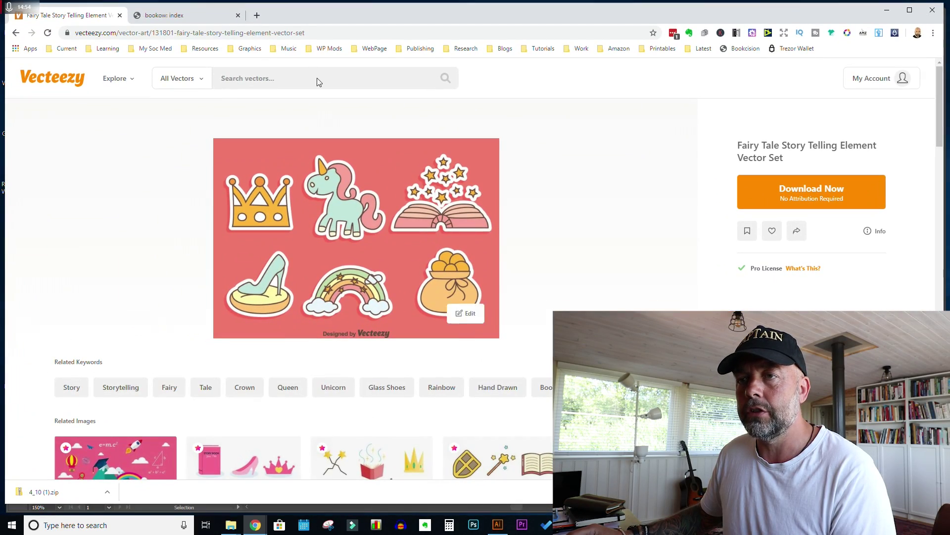
pyautogui.click(177, 22)
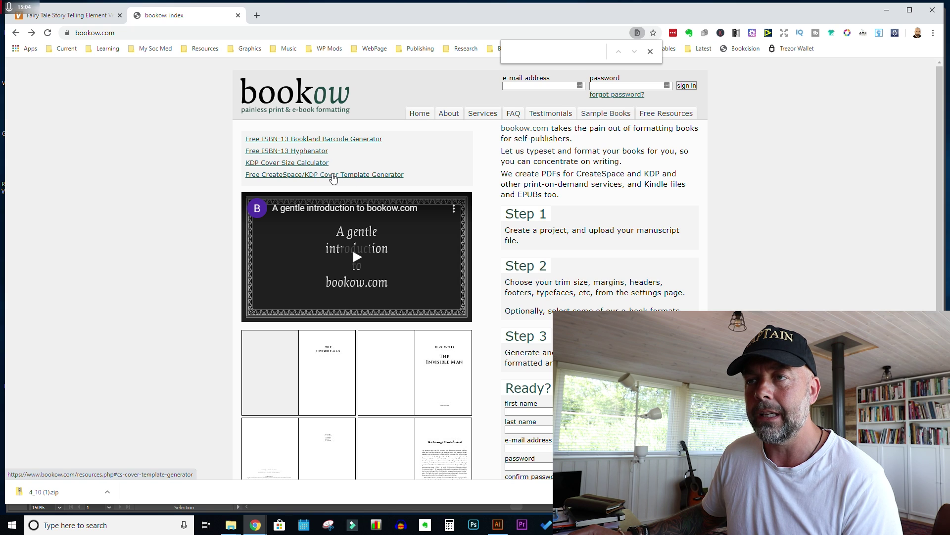
pyautogui.click(347, 178)
pyautogui.scroll(-2, 356, 203)
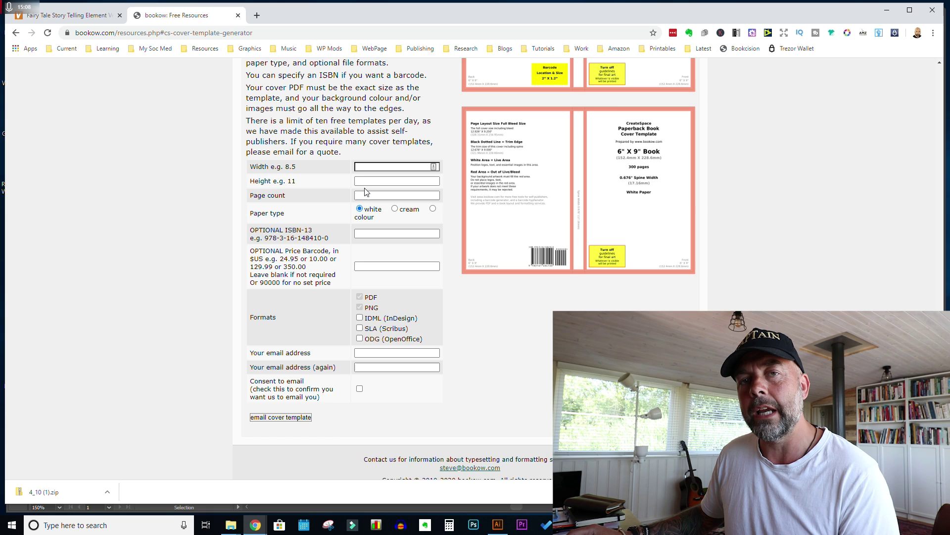
# Step: Enter width 6, height 9, 120 pages, the email address twice, and tick consent
pyautogui.click(376, 166)
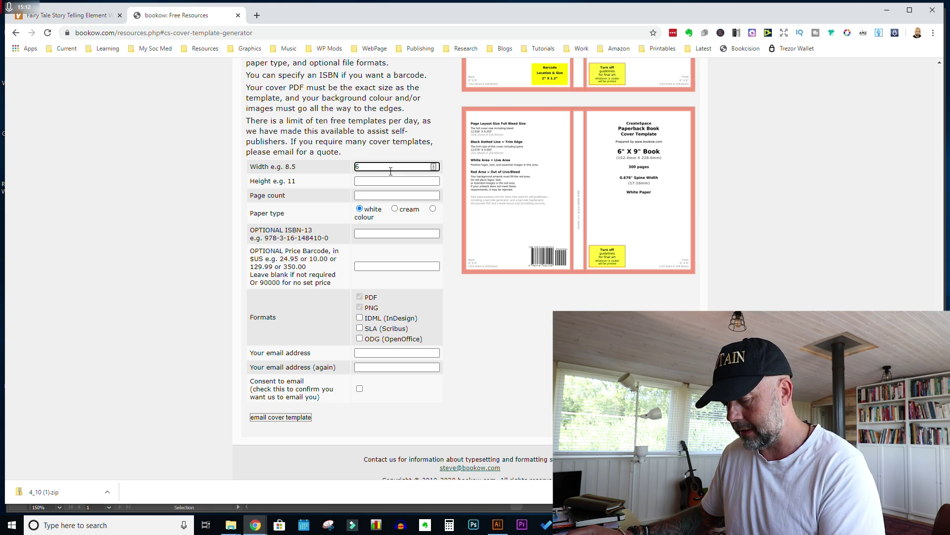
pyautogui.click(387, 180)
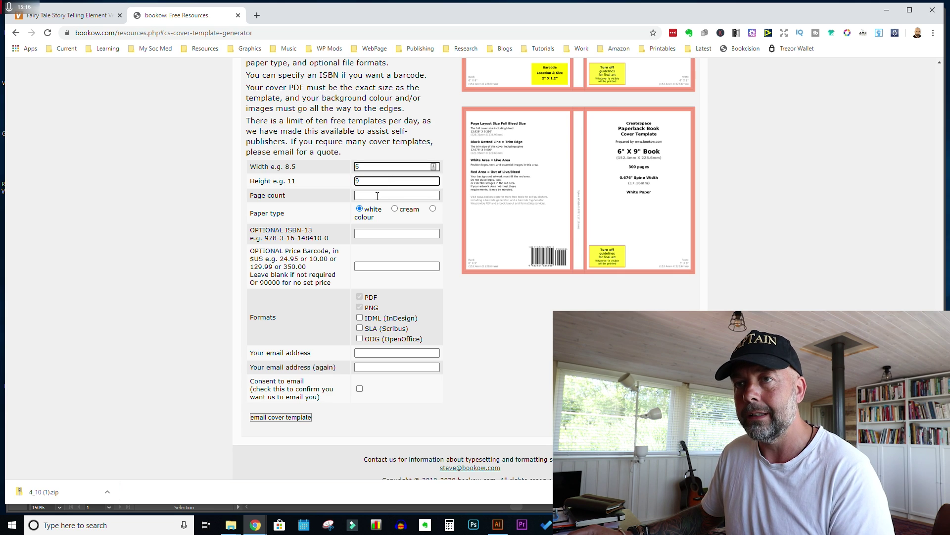
pyautogui.click(377, 196)
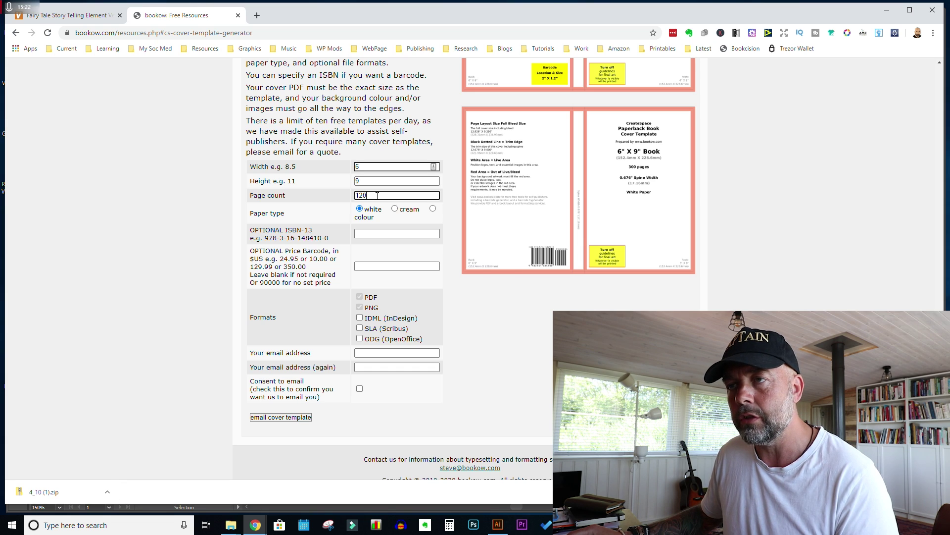
pyautogui.scroll(-1, 377, 208)
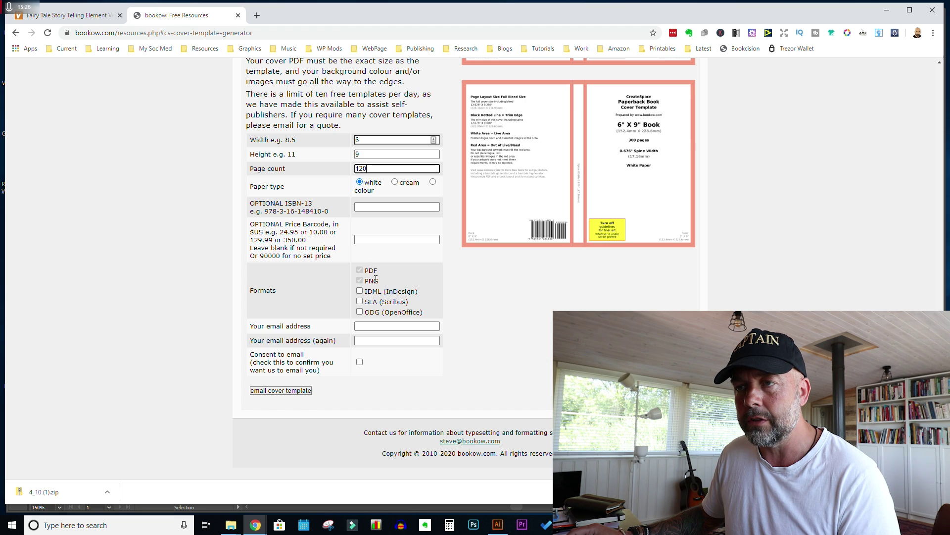
pyautogui.click(408, 326)
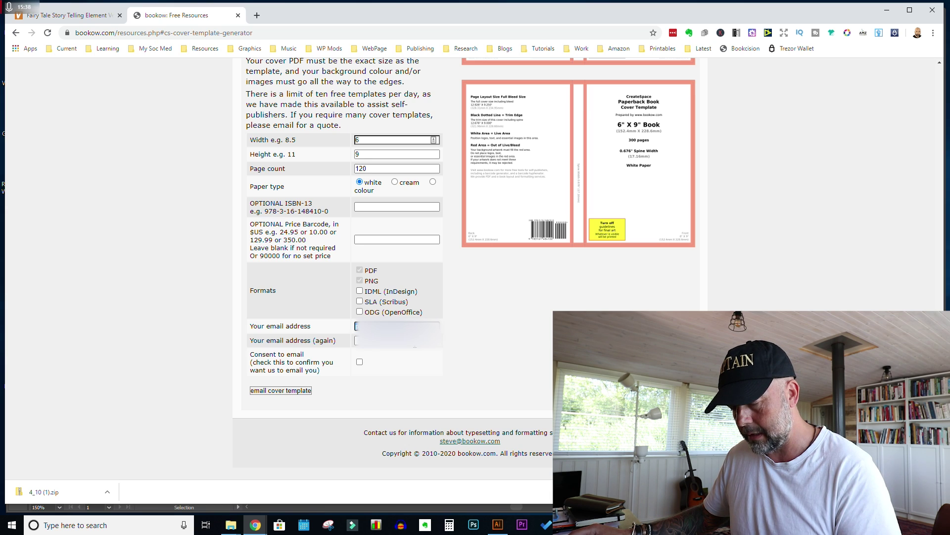
pyautogui.click(396, 340)
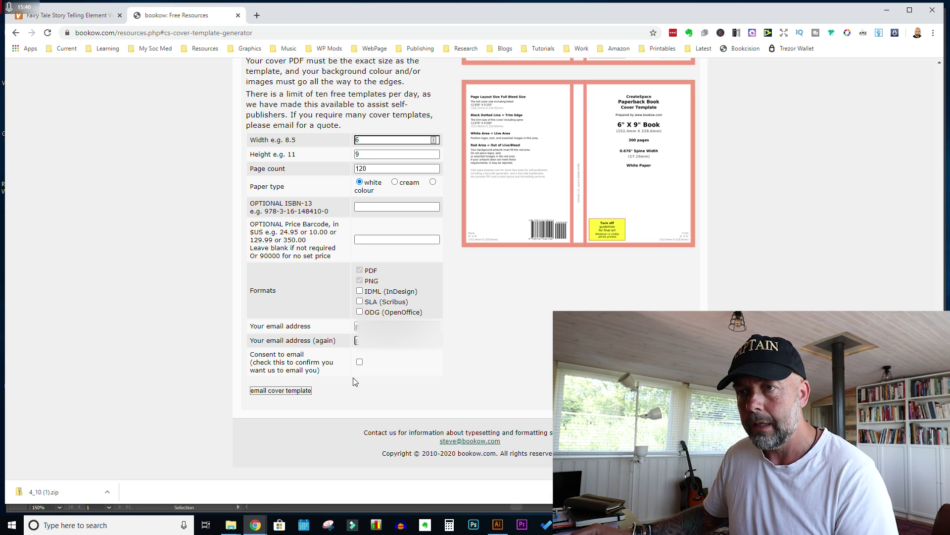
pyautogui.click(360, 363)
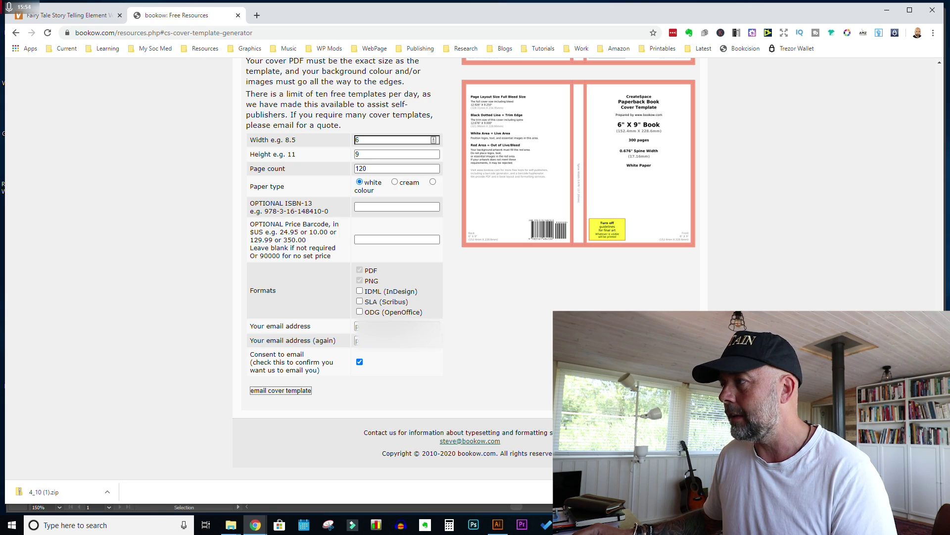
pyautogui.press('super+Tab')
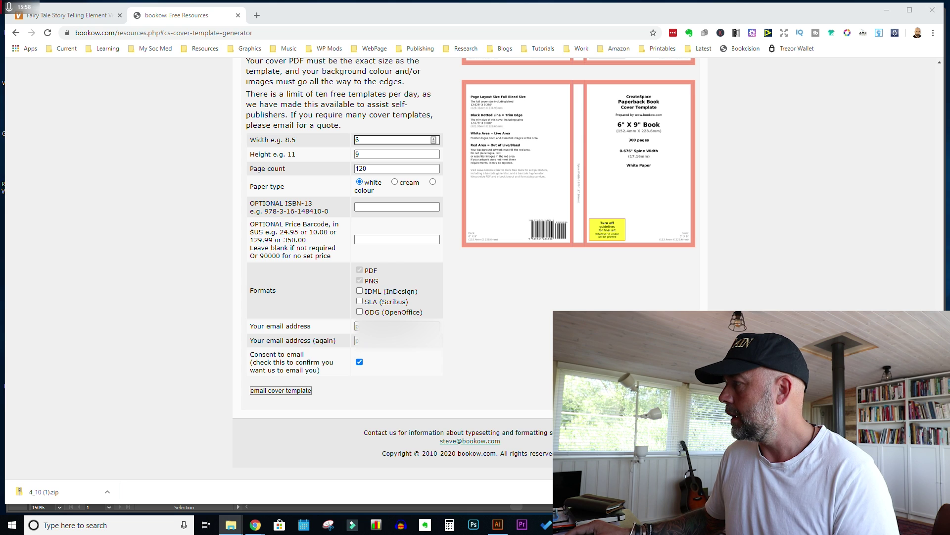
# Step: Open the cs_6x9_120_white archive and view its PNG cover template
pyautogui.click(586, 526)
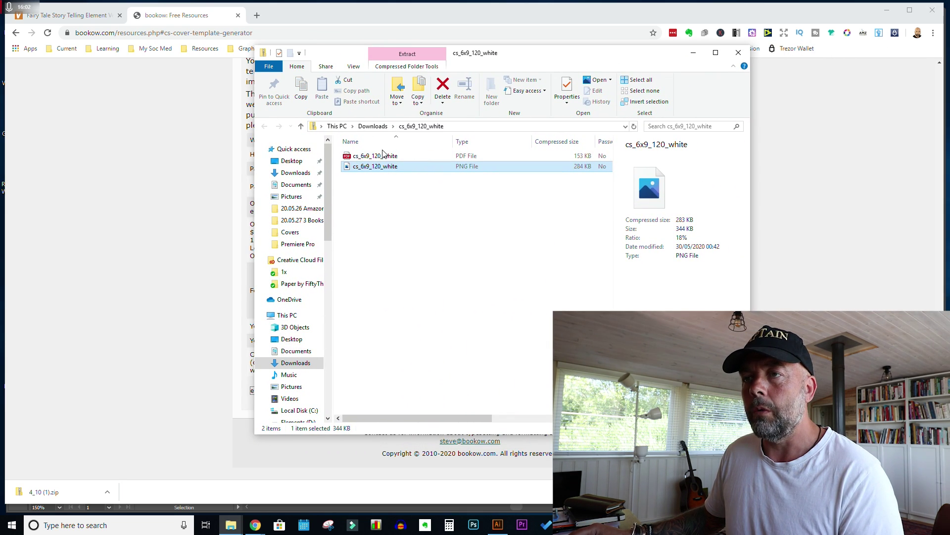
pyautogui.doubleClick(358, 169)
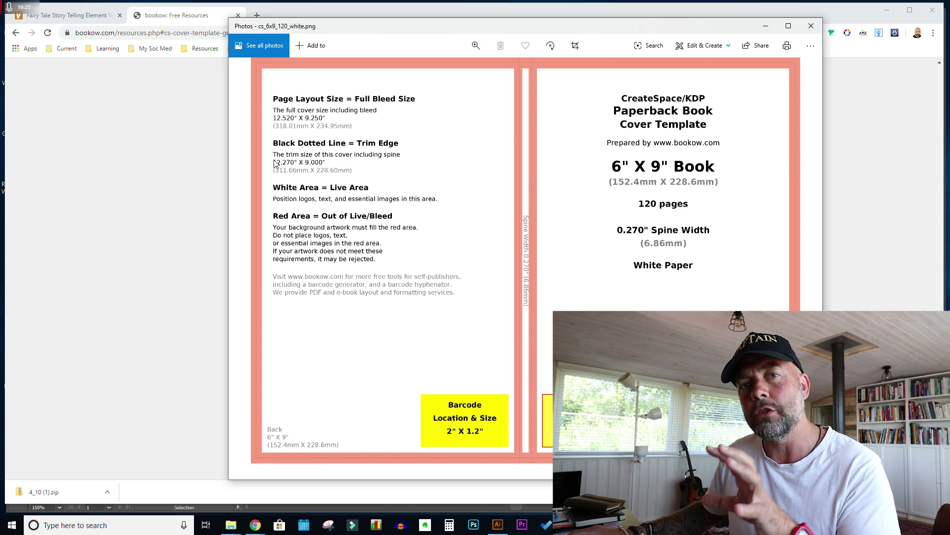
# Step: Leave the 0.270 in spine template in Photos via Task View
pyautogui.press('super+Tab')
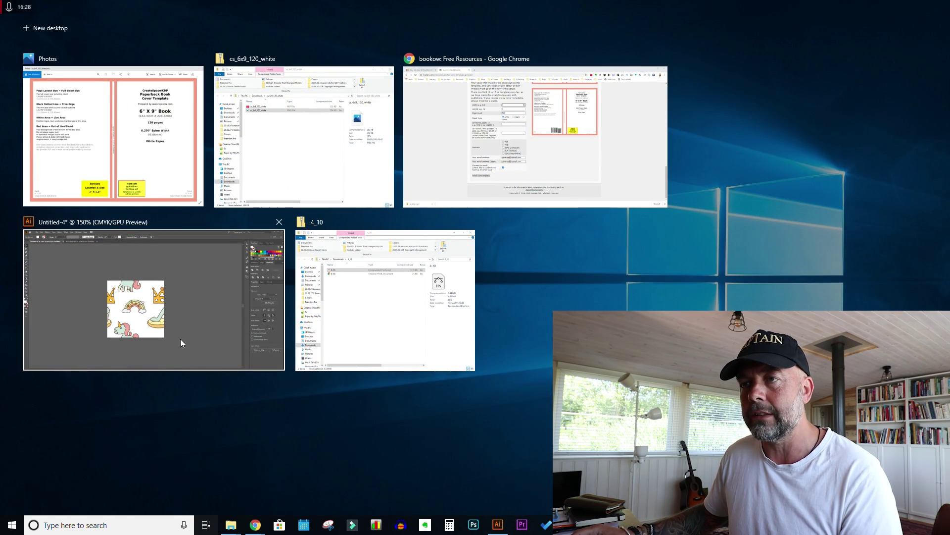
# Step: Create a new 12.52 x 9.25 in landscape Illustrator document
pyautogui.click(181, 339)
pyautogui.click(54, 15)
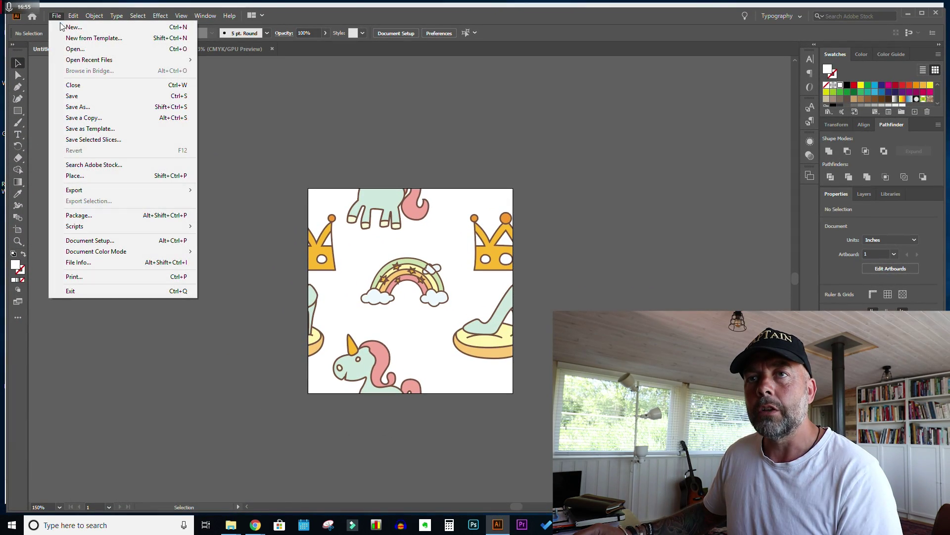
pyautogui.click(62, 28)
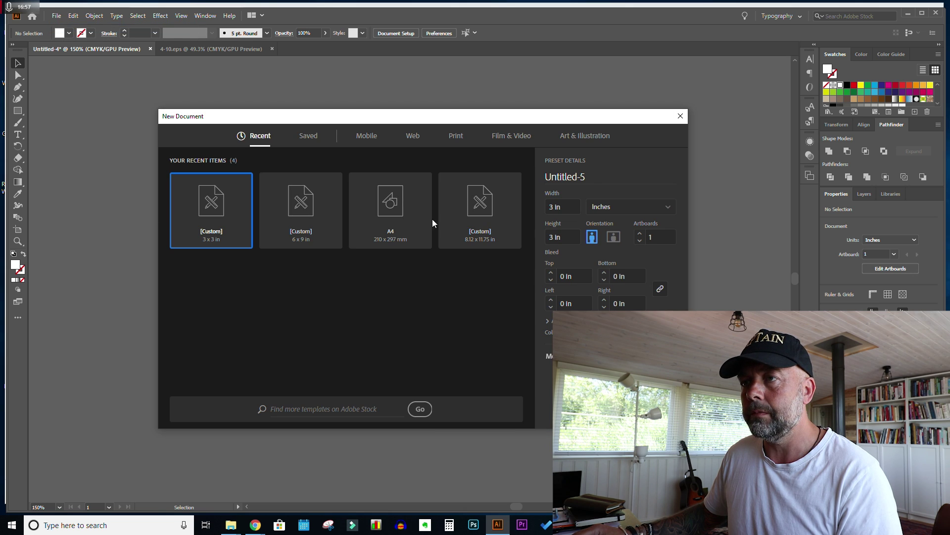
pyautogui.click(568, 207)
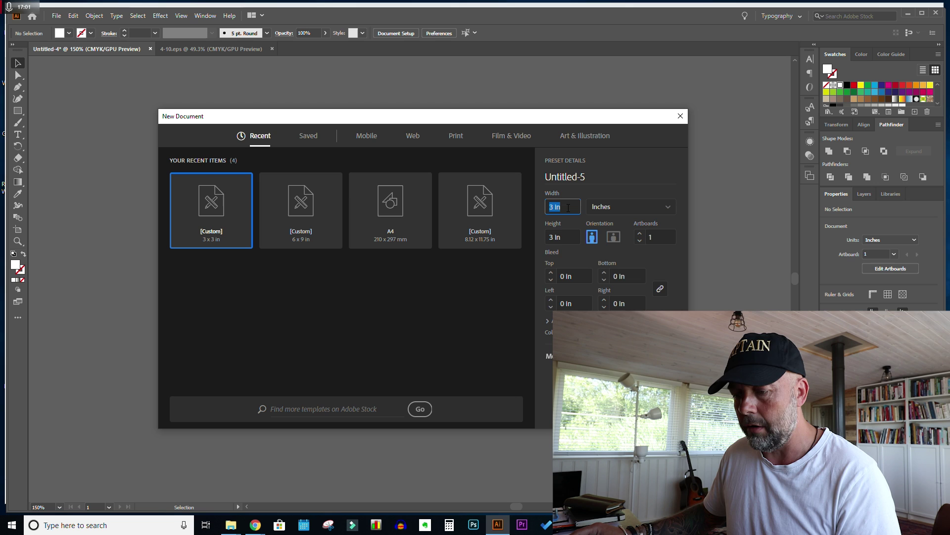
pyautogui.write('12.52')
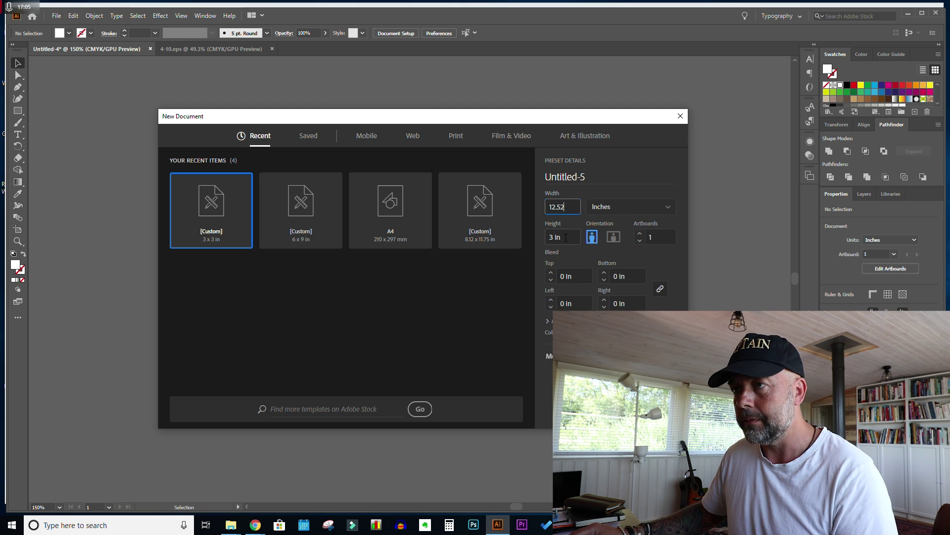
pyautogui.click(565, 238)
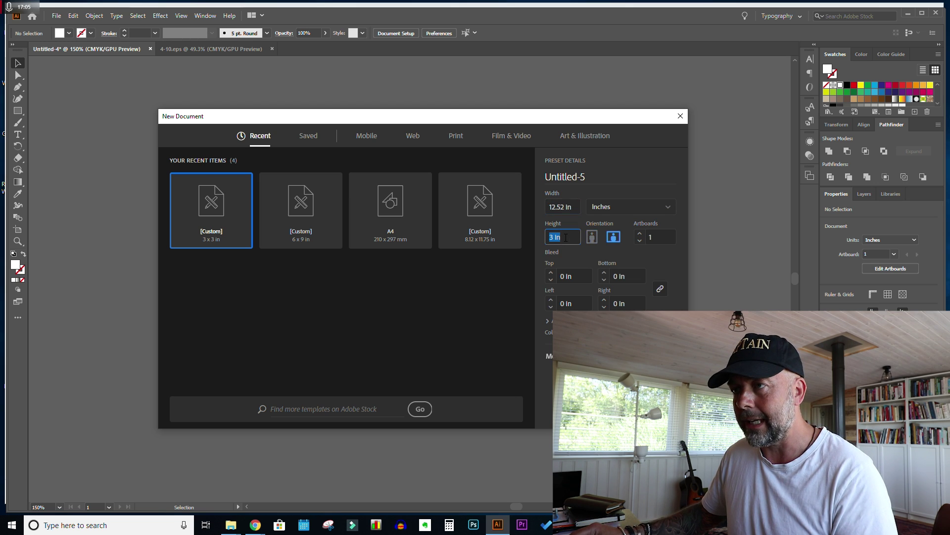
pyautogui.write('9.25')
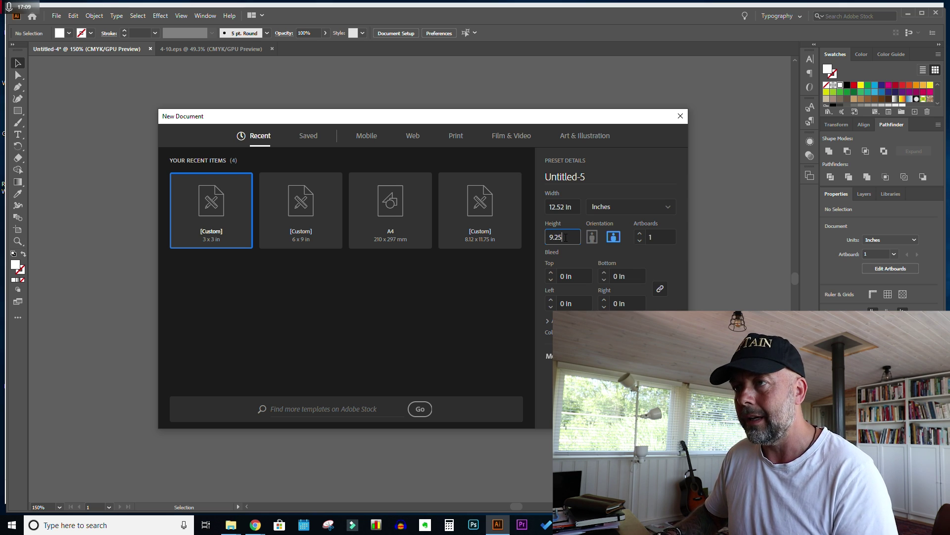
pyautogui.press('Return')
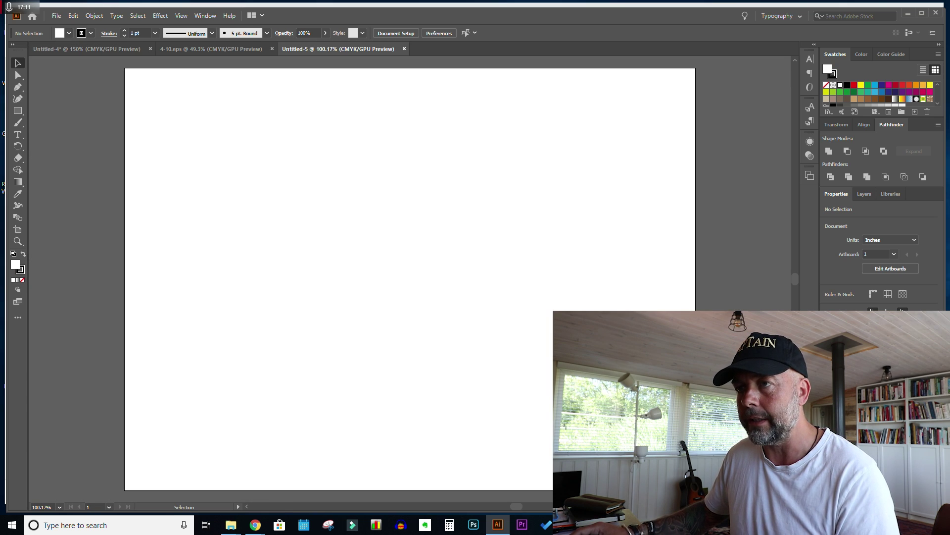
# Step: Fit the new artboard in view and return to the Untitled-4 pattern document
pyautogui.hotkey('ctrl', '1')
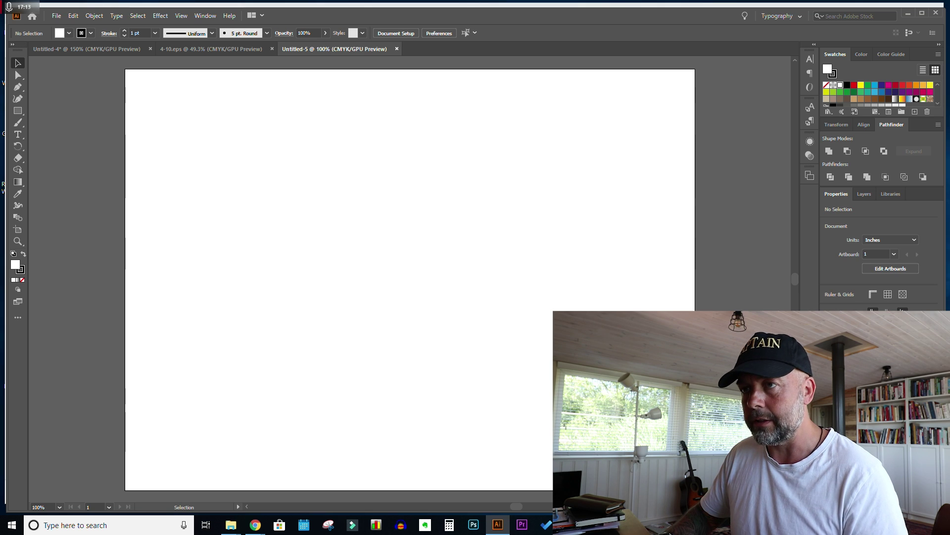
pyautogui.hotkey('ctrl', '-')
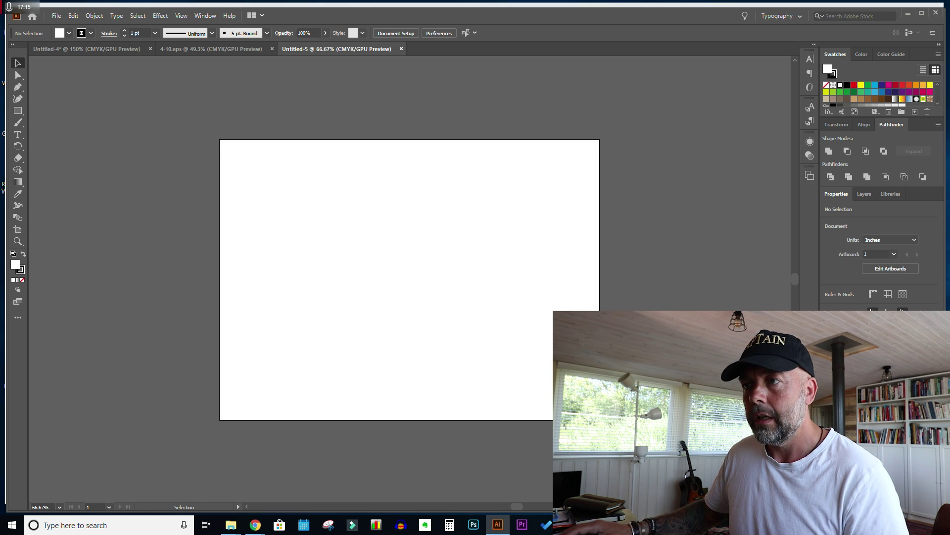
pyautogui.hotkey('ctrl', '+')
pyautogui.press('v')
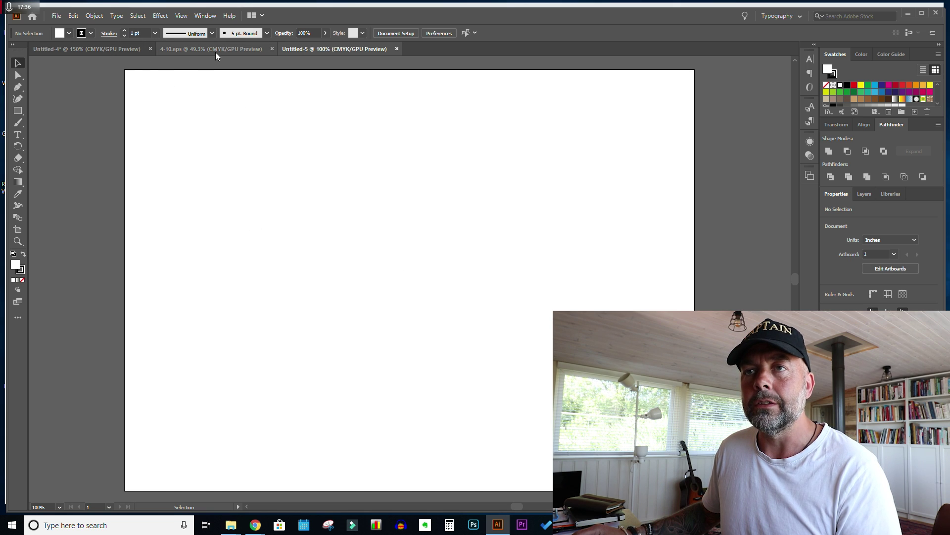
pyautogui.click(107, 48)
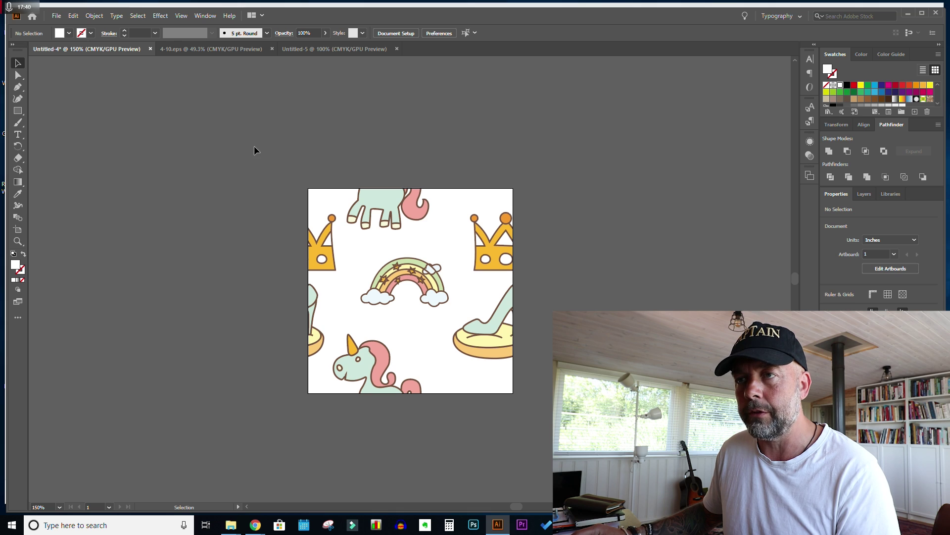
# Step: Copy the 3 in pattern tile group from Untitled-4 and paste it into Untitled-5
pyautogui.moveTo(286, 340); pyautogui.dragTo(358, 217)
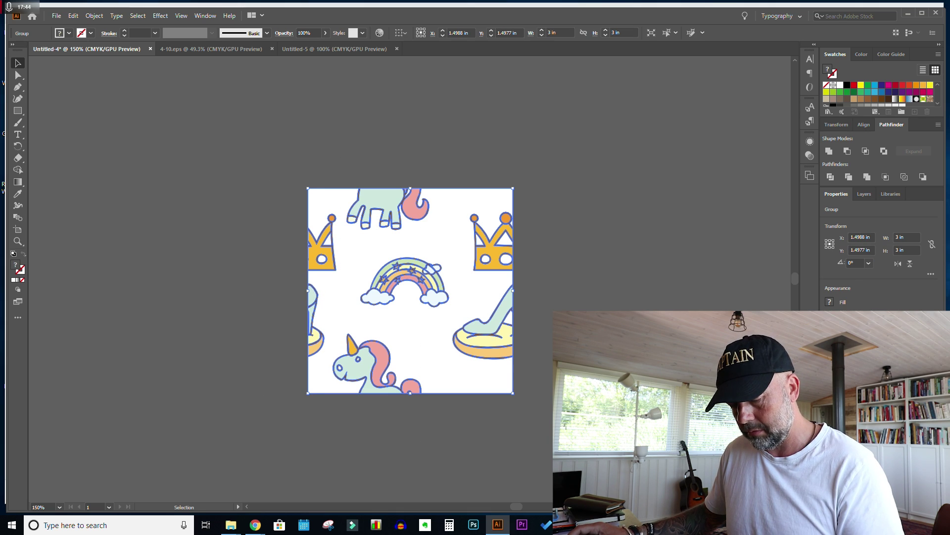
pyautogui.press('a')
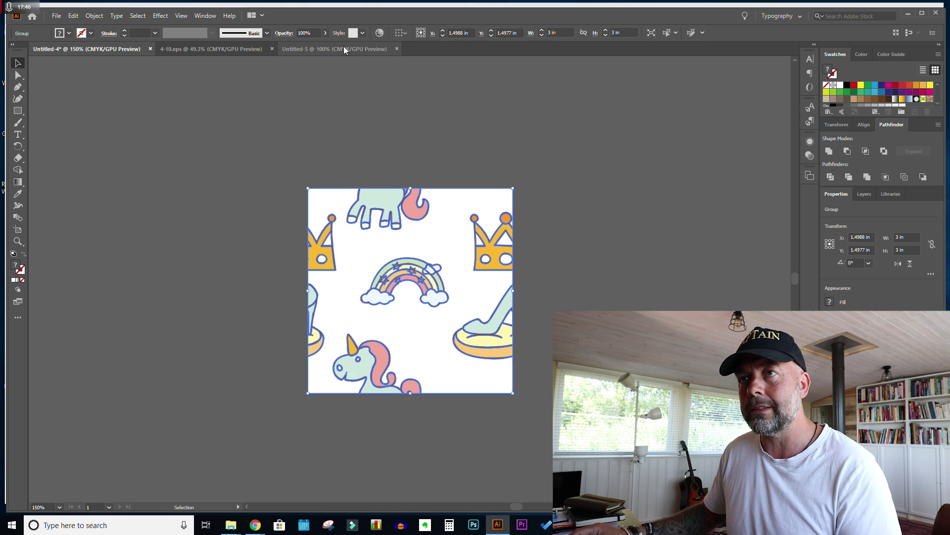
pyautogui.click(344, 48)
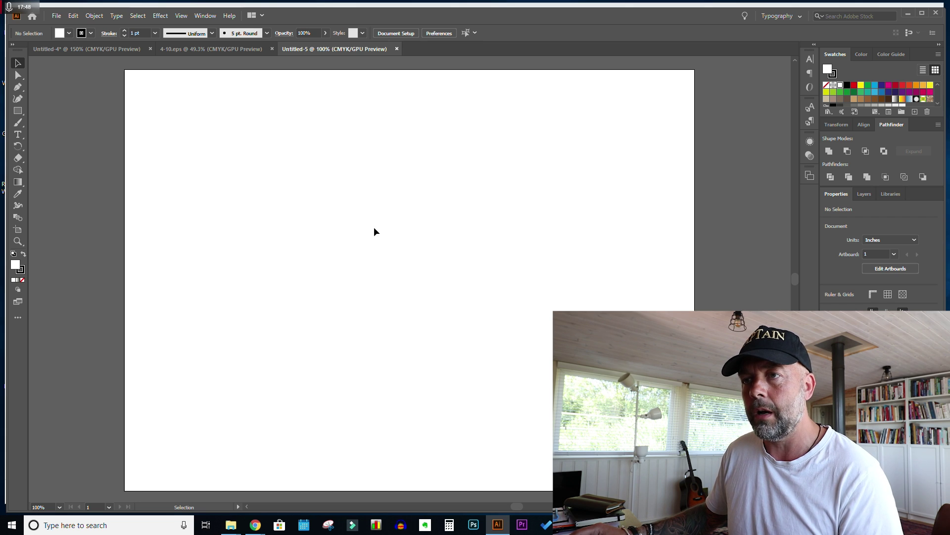
pyautogui.press('a')
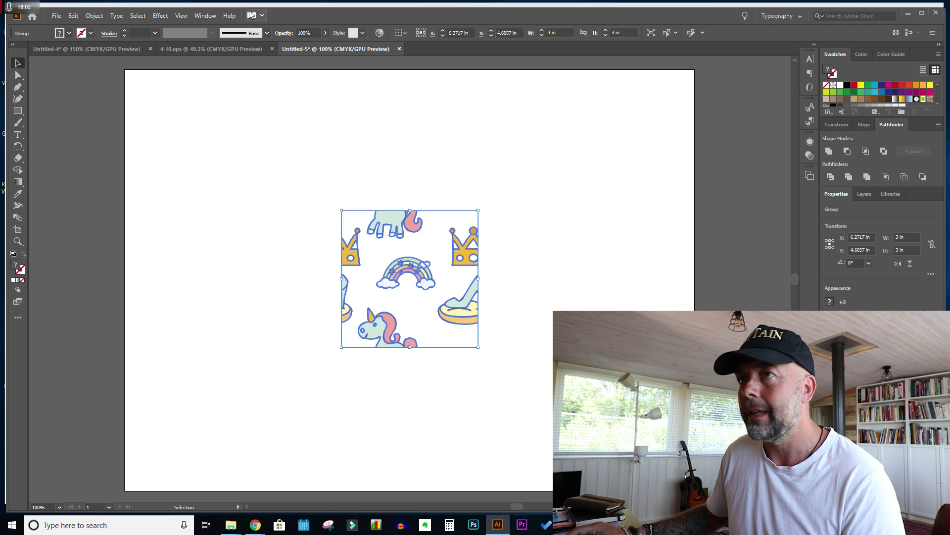
# Step: Add the unicorn tile group to the Swatches panel as a new pattern swatch and clear it from the artboard
pyautogui.click(204, 16)
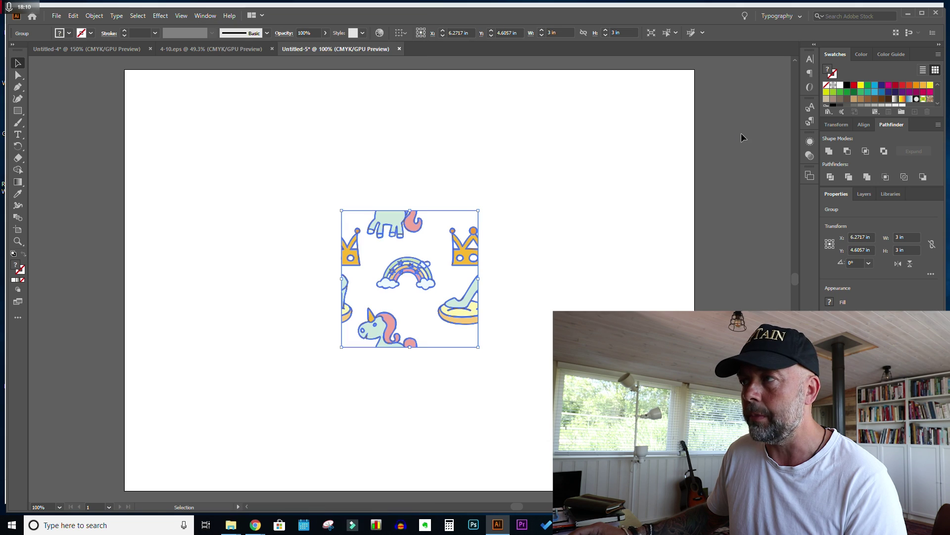
pyautogui.click(741, 133)
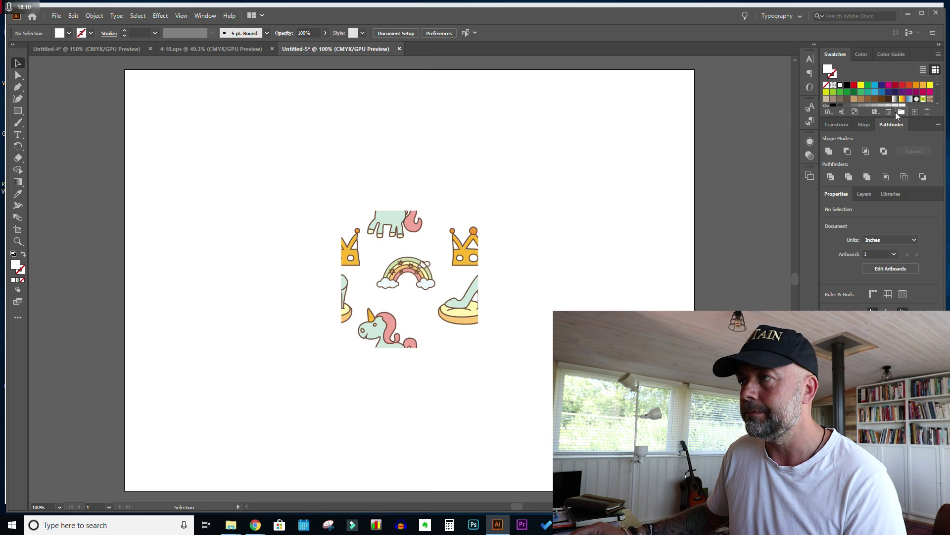
pyautogui.moveTo(894, 119); pyautogui.dragTo(896, 181)
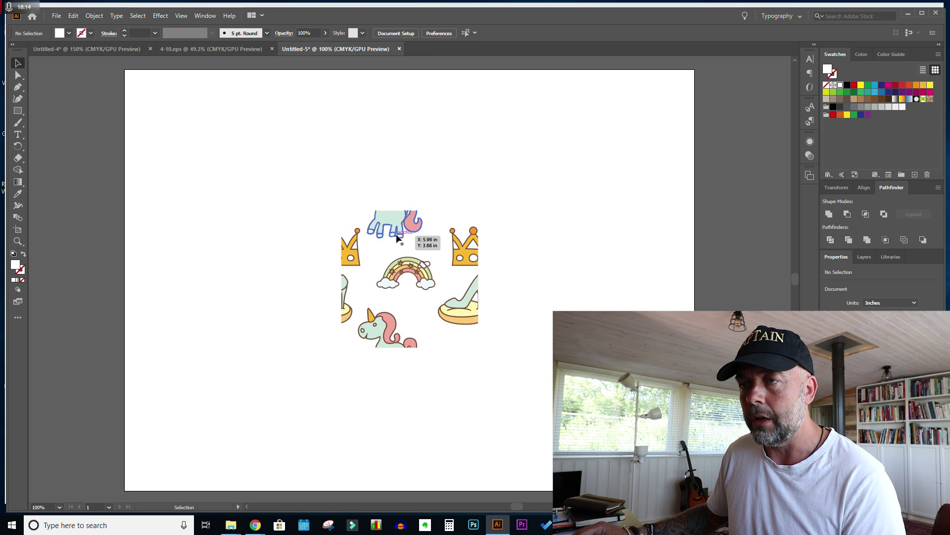
pyautogui.click(398, 238)
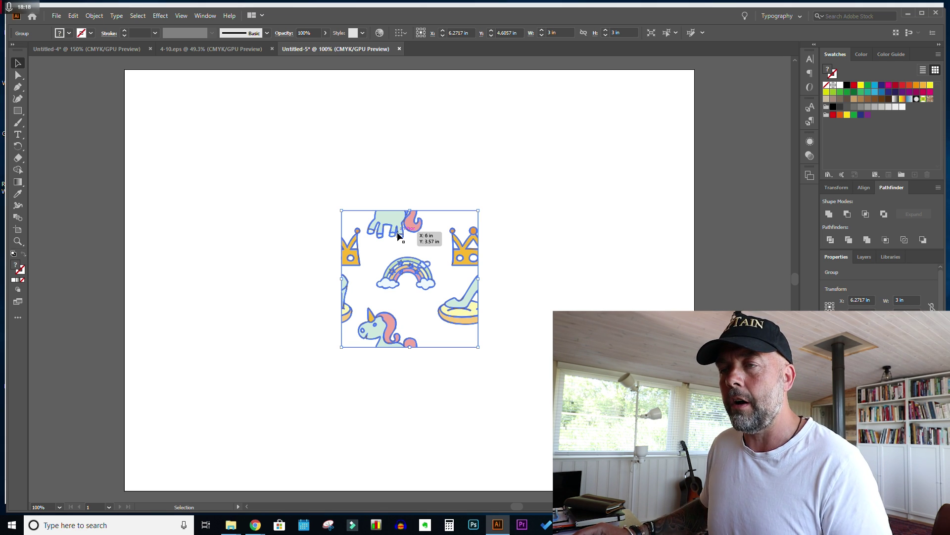
pyautogui.moveTo(411, 273); pyautogui.dragTo(796, 176)
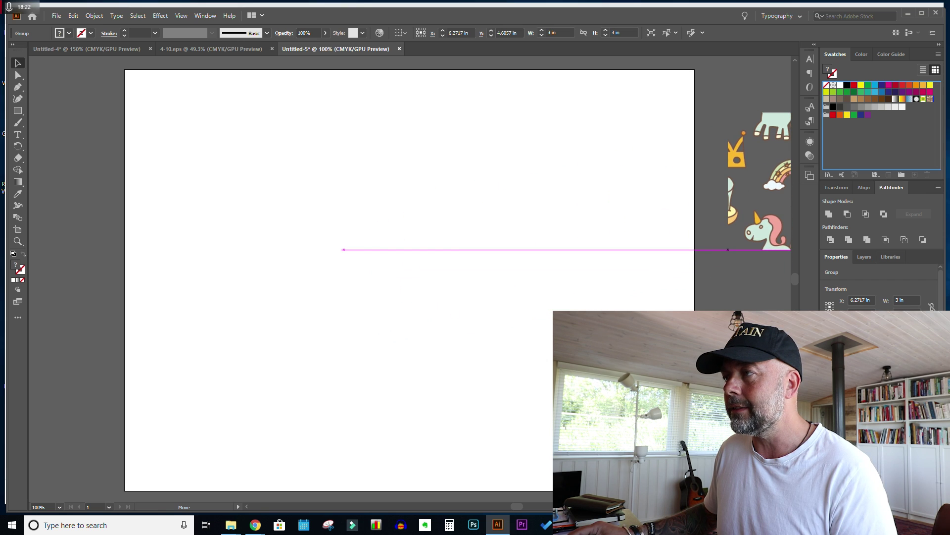
pyautogui.moveTo(880, 116); pyautogui.dragTo(881, 116)
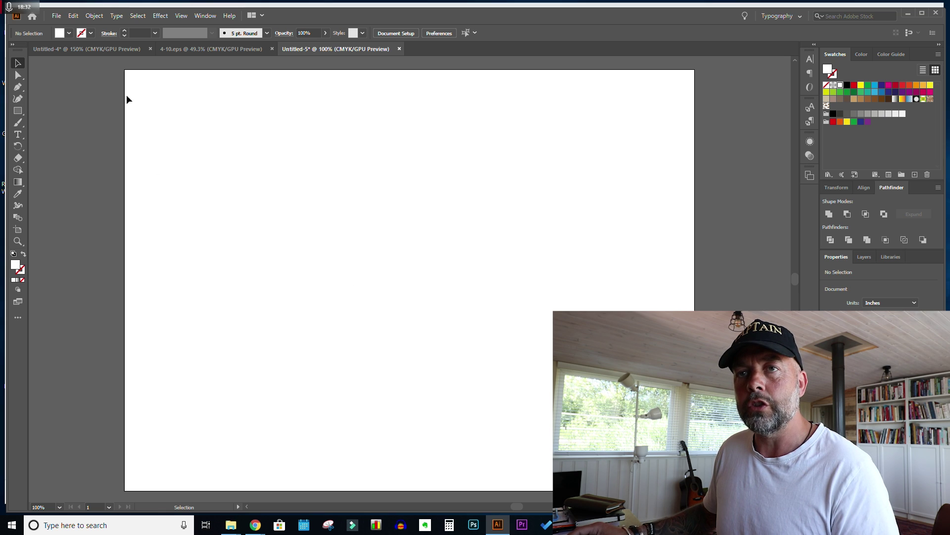
# Step: Draw an artboard-sized rectangle filled with the unicorn pattern, then a thin 0.9674 in spine rectangle down the centre
pyautogui.click(17, 111)
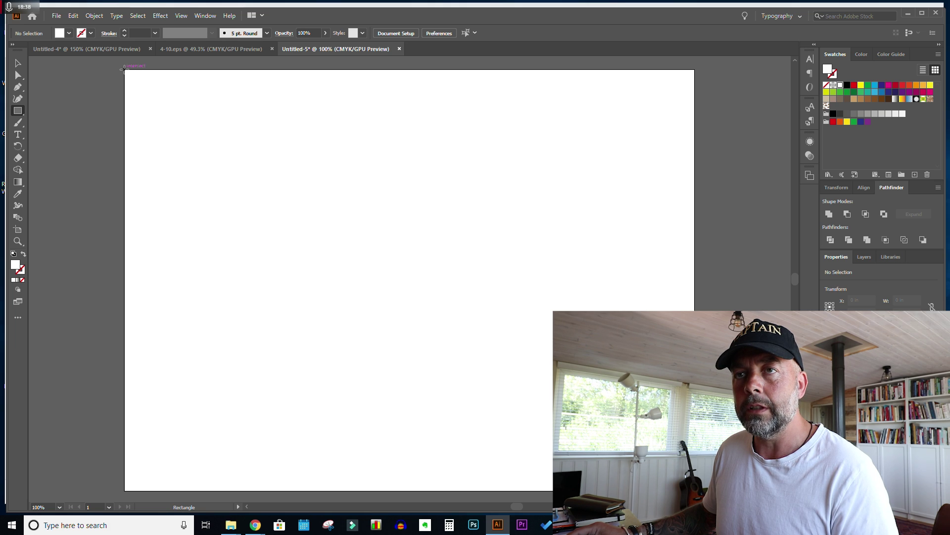
pyautogui.moveTo(124, 70); pyautogui.dragTo(694, 491)
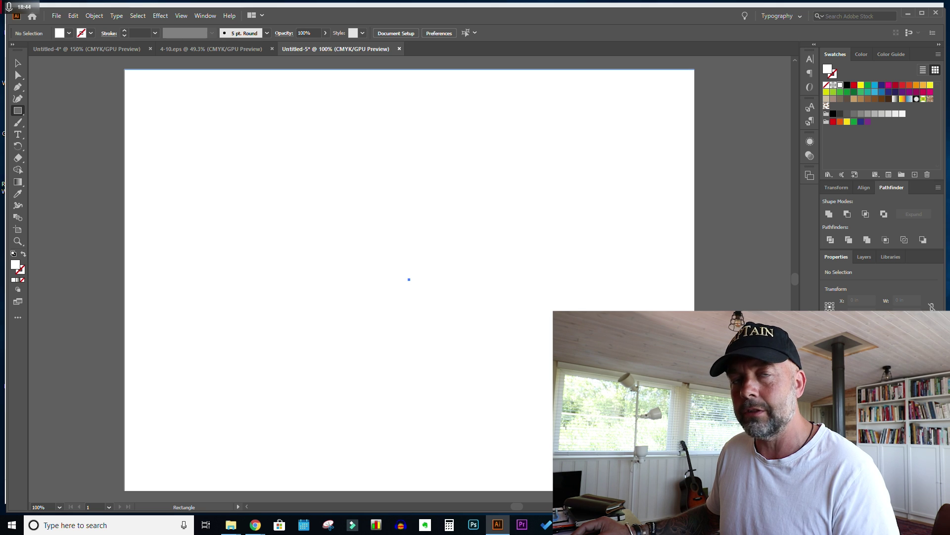
pyautogui.moveTo(694, 490); pyautogui.dragTo(695, 490)
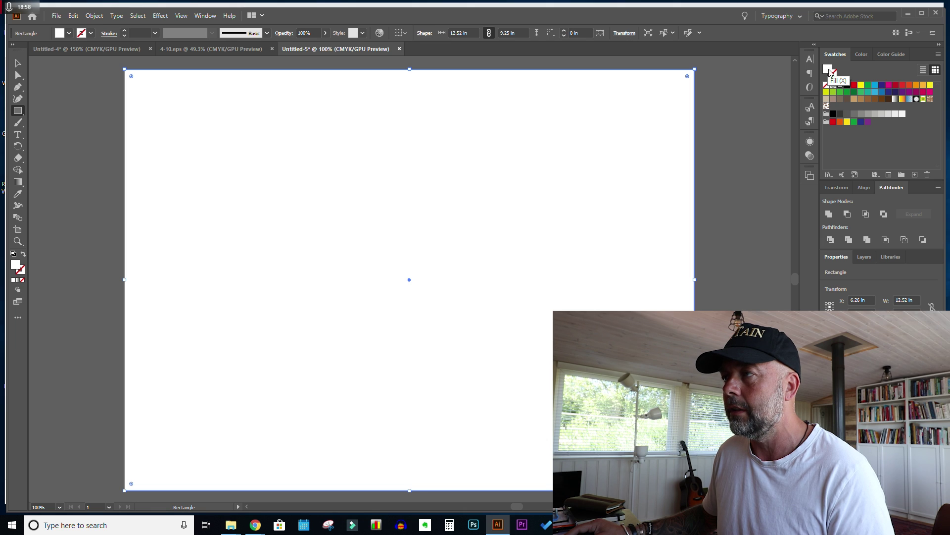
pyautogui.click(826, 107)
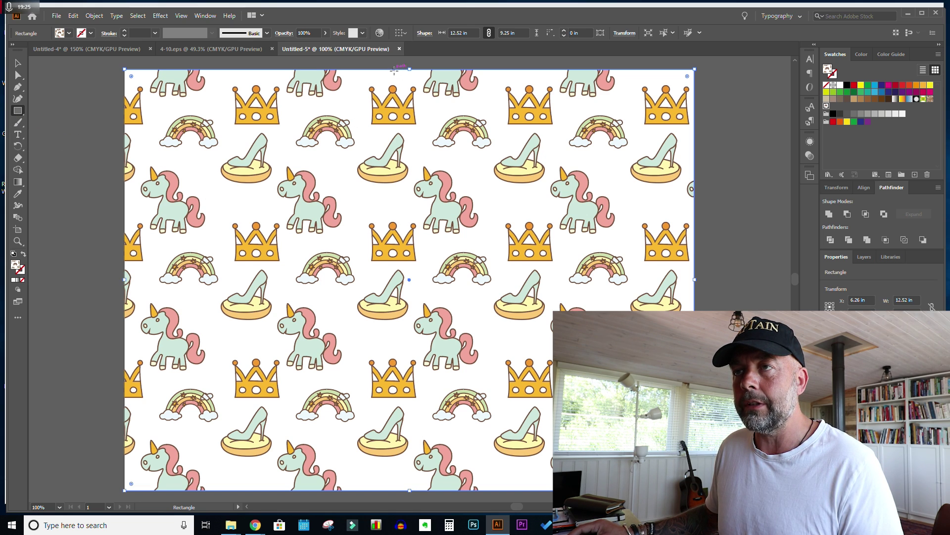
pyautogui.moveTo(401, 73); pyautogui.dragTo(438, 490)
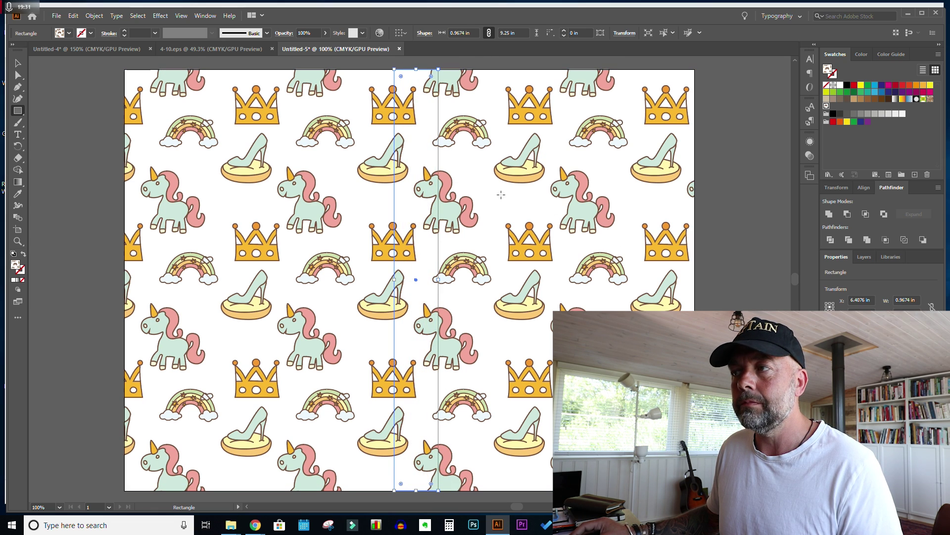
# Step: Give the spine rectangle a solid soft pink #EAA696 fill using the Color Picker
pyautogui.doubleClick(828, 72)
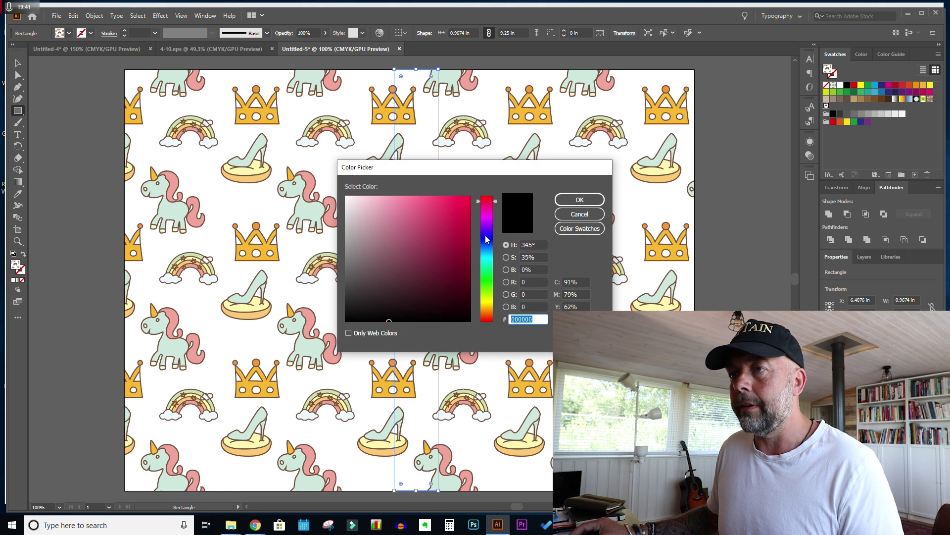
pyautogui.click(489, 319)
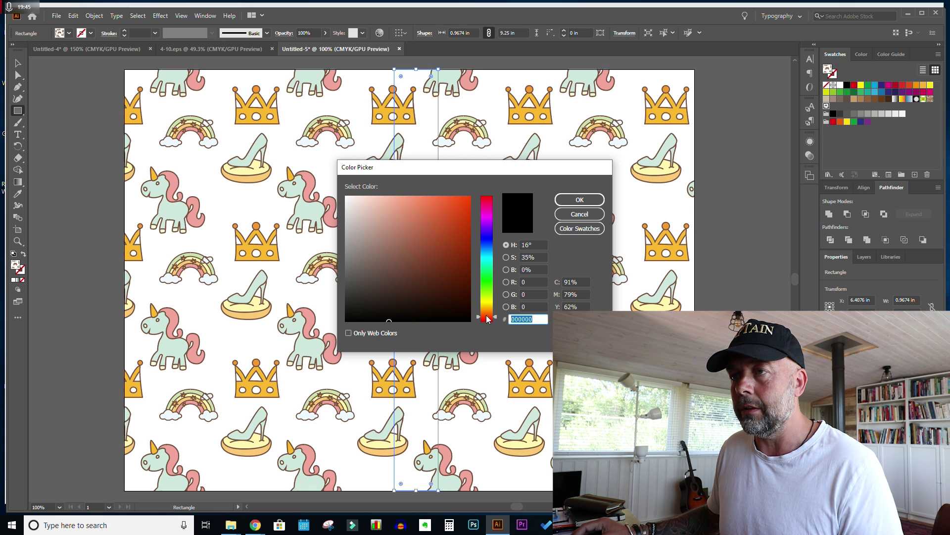
pyautogui.click(489, 321)
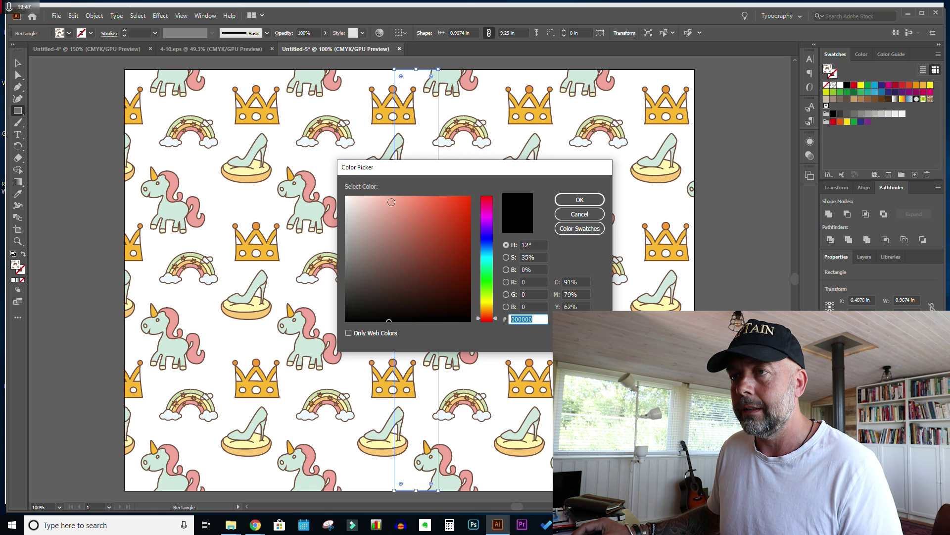
pyautogui.click(396, 207)
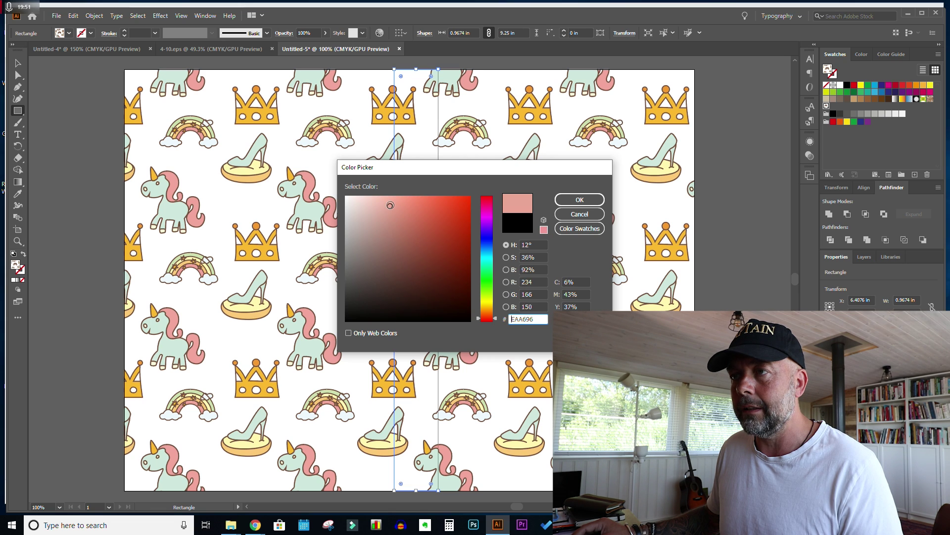
pyautogui.click(582, 199)
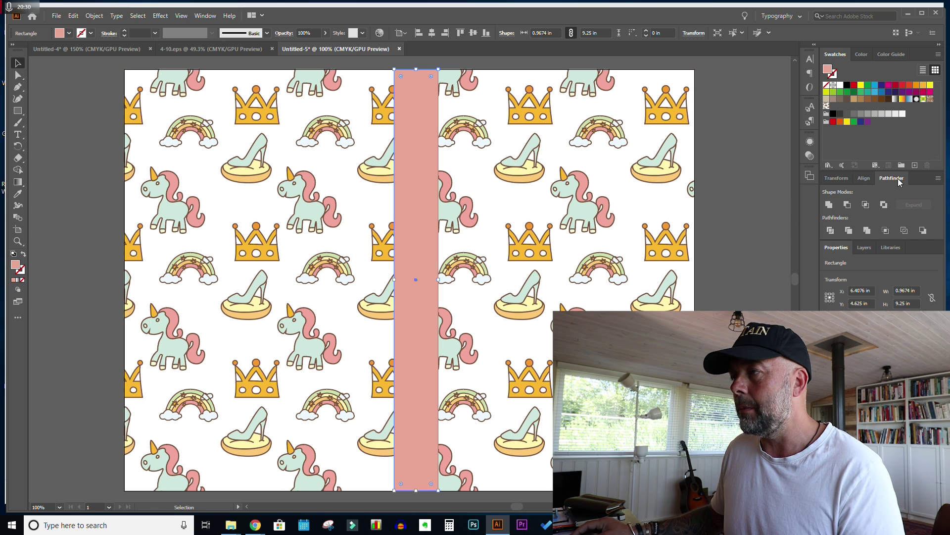
# Step: Centre the pink spine horizontally on the artboard with Align To set to Artboard
pyautogui.click(871, 179)
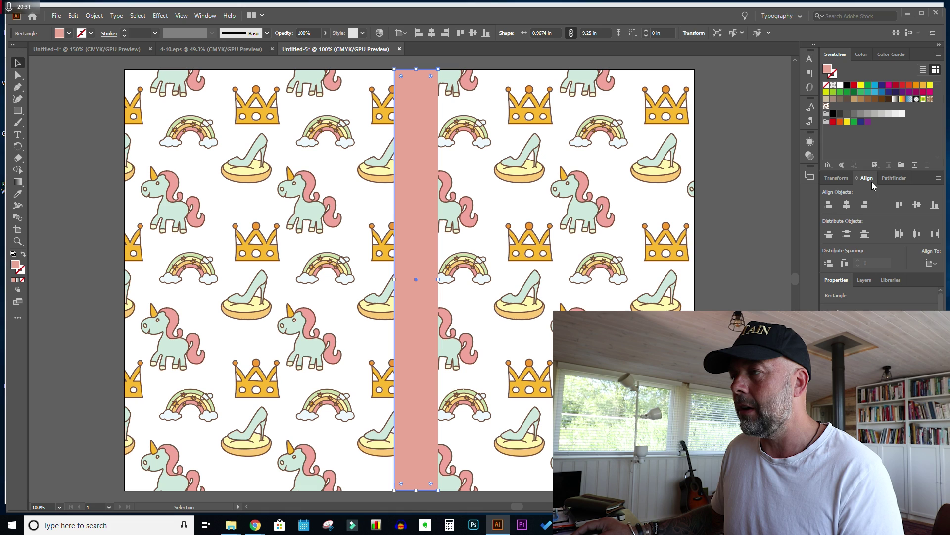
pyautogui.click(929, 263)
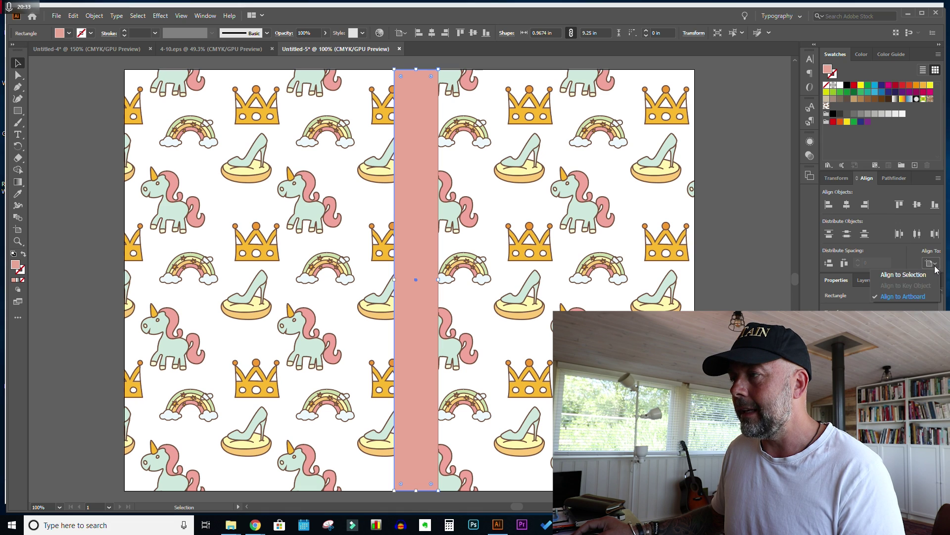
pyautogui.click(910, 296)
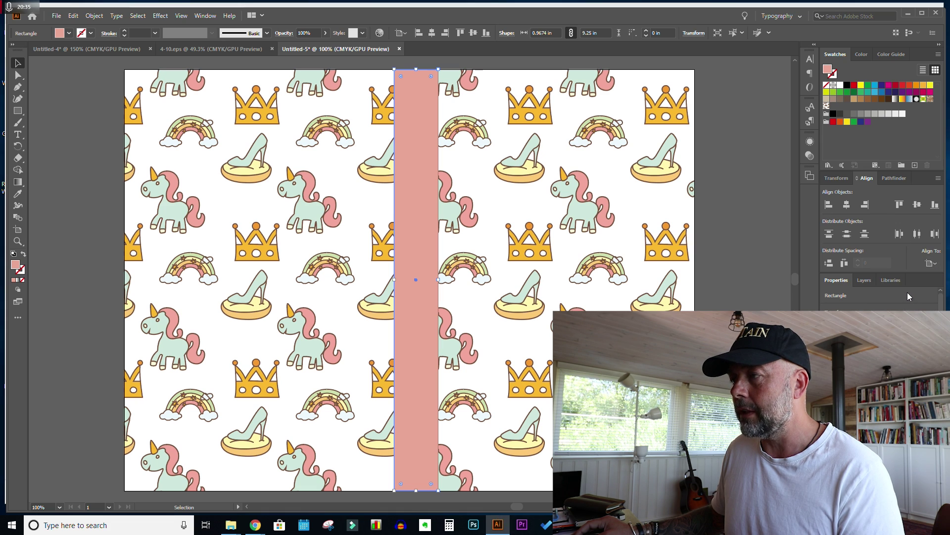
pyautogui.click(847, 205)
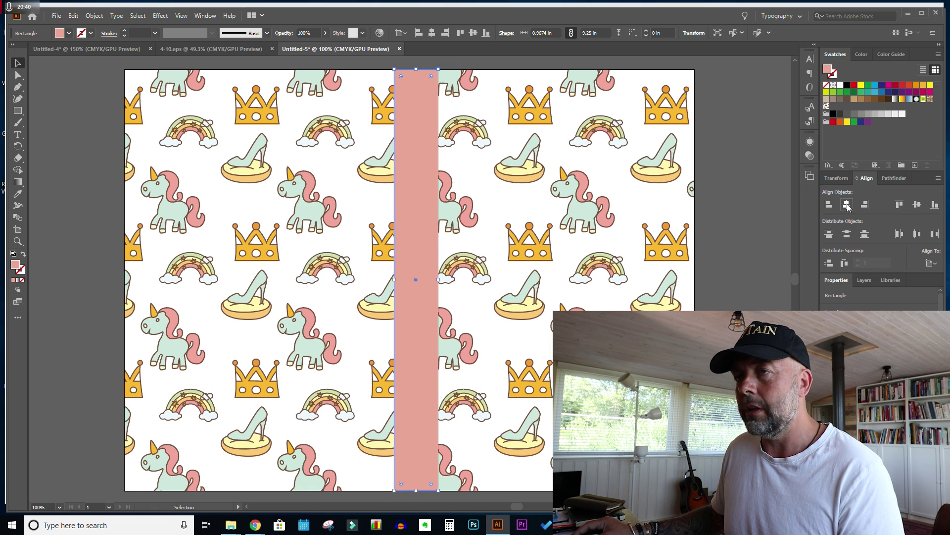
pyautogui.click(866, 205)
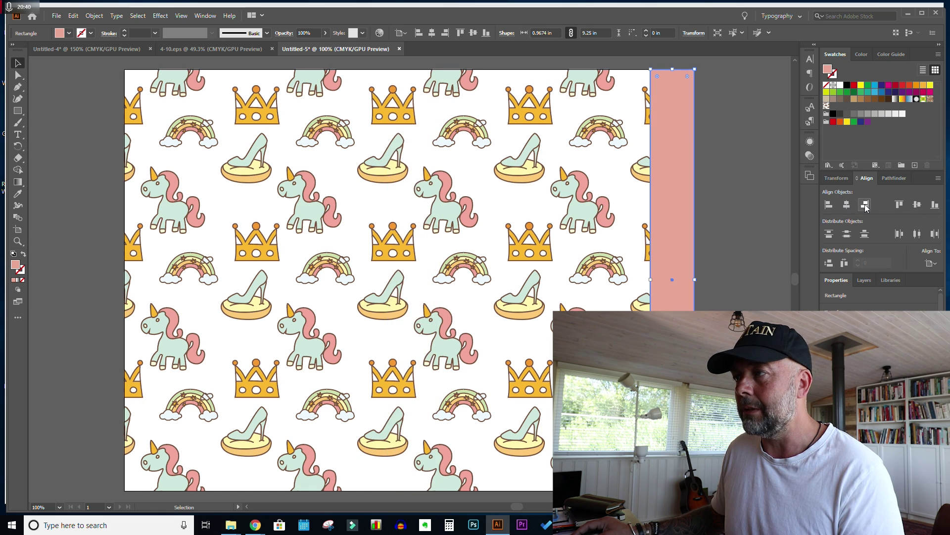
pyautogui.click(829, 205)
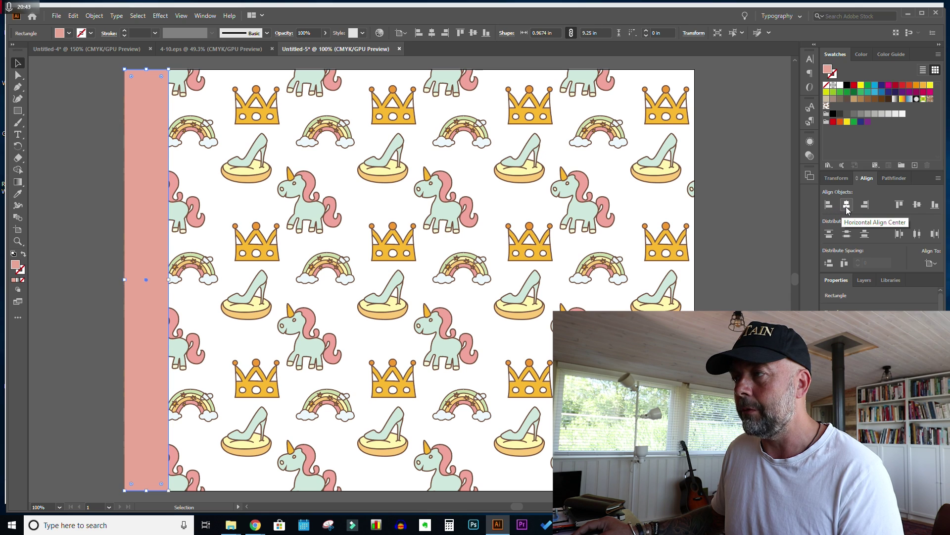
pyautogui.click(847, 205)
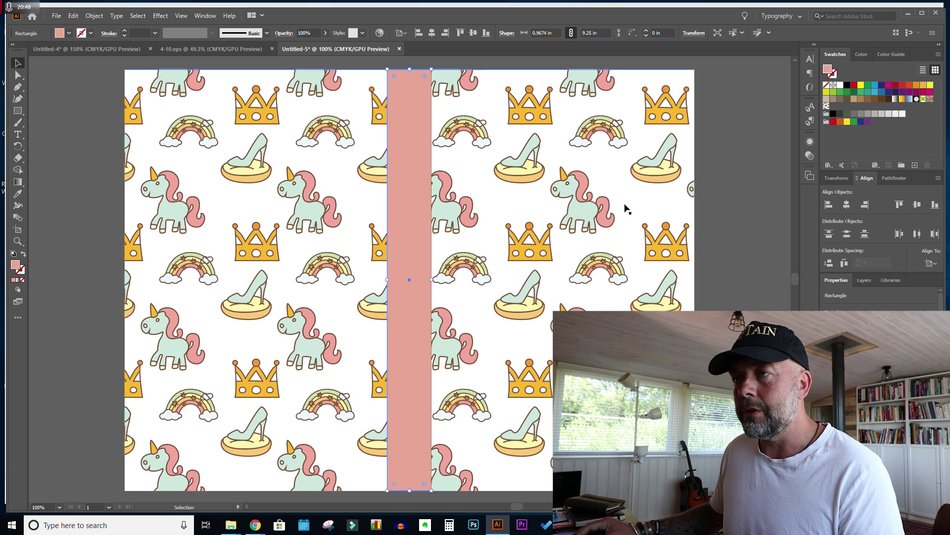
pyautogui.click(17, 111)
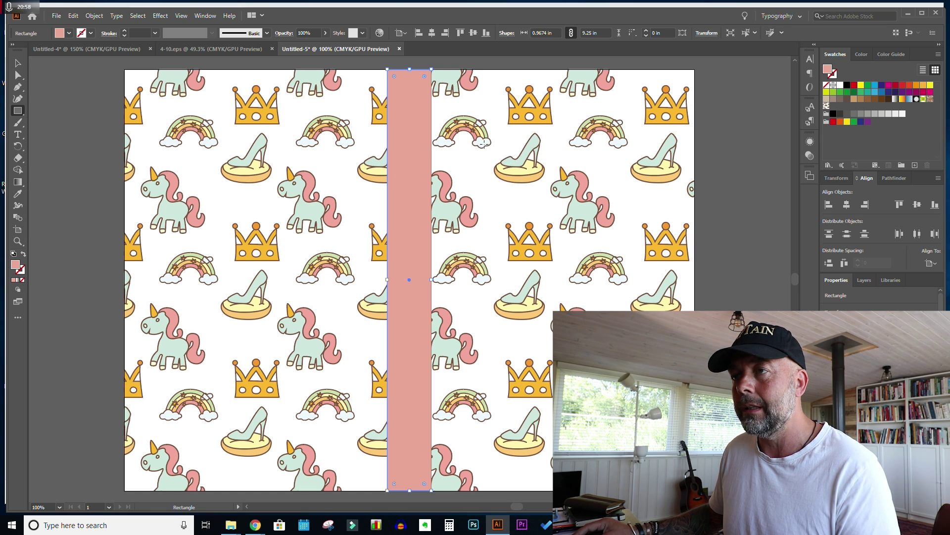
# Step: Draw a 3.7826 × 1.4565 in box on the front cover with a white fill and a 2 pt black stroke
pyautogui.moveTo(476, 143); pyautogui.dragTo(647, 209)
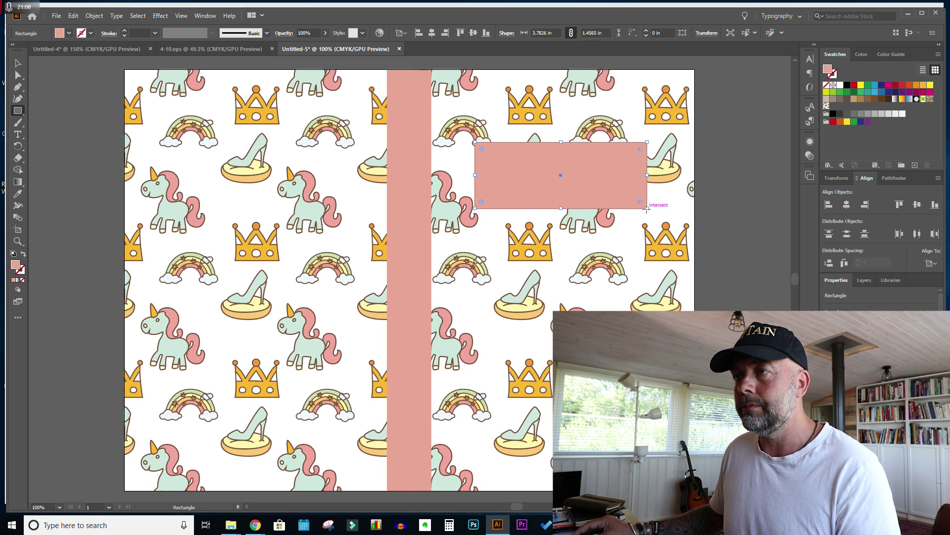
pyautogui.click(841, 85)
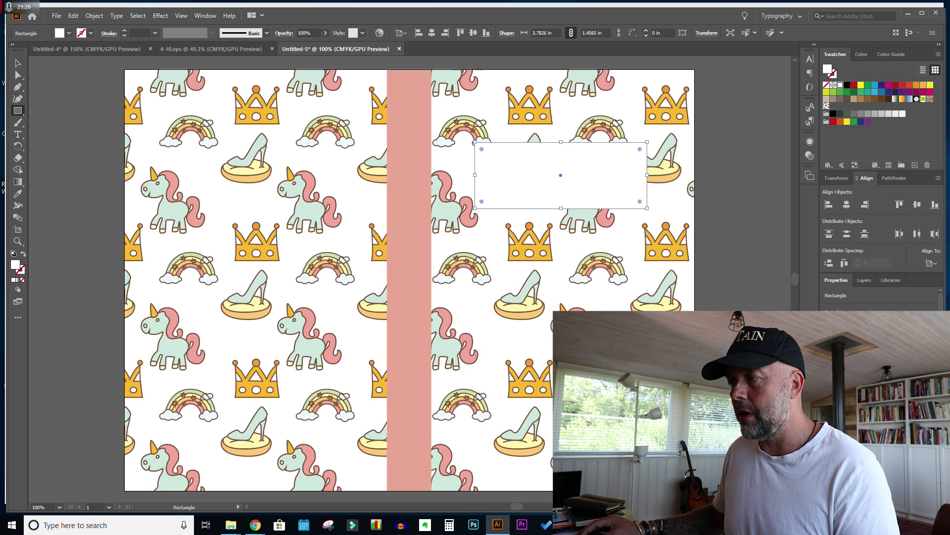
pyautogui.press('d')
pyautogui.press('Up')
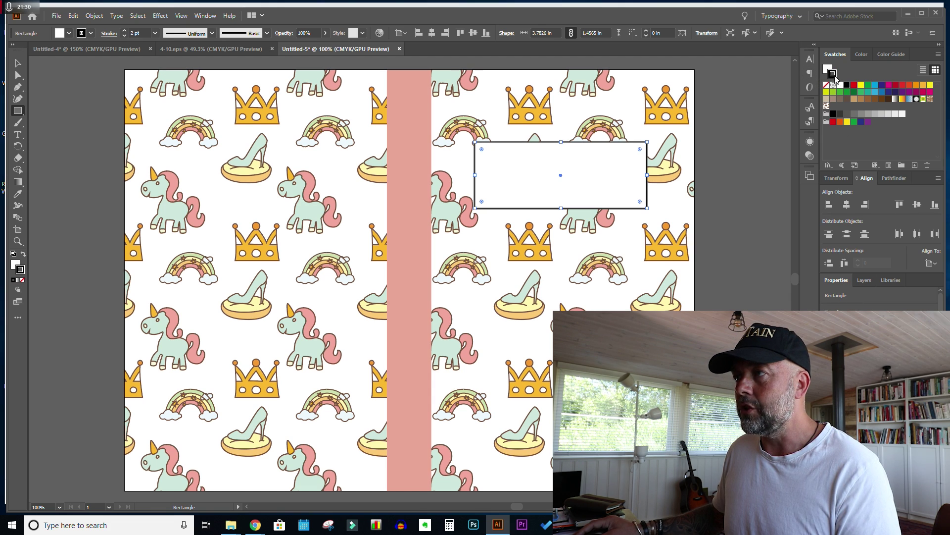
# Step: Try magenta, dark blue and red outline colours on the box, then keep the outline black
pyautogui.press('x')
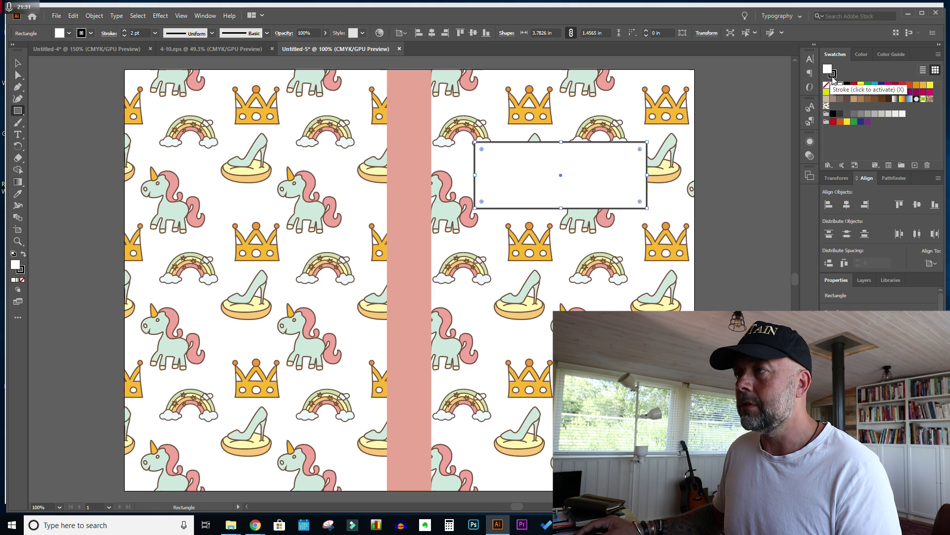
pyautogui.press('x')
pyautogui.press('x')
pyautogui.press('x')
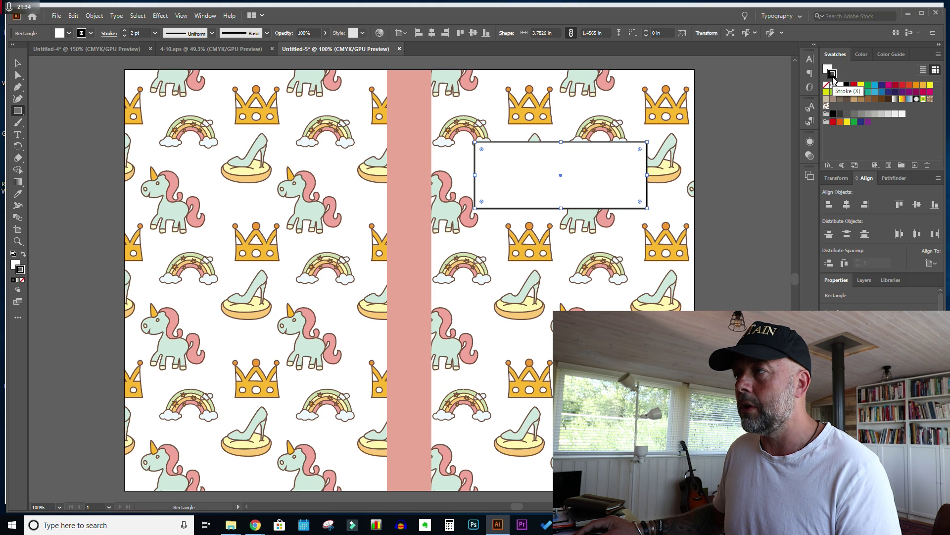
pyautogui.click(894, 88)
pyautogui.click(882, 85)
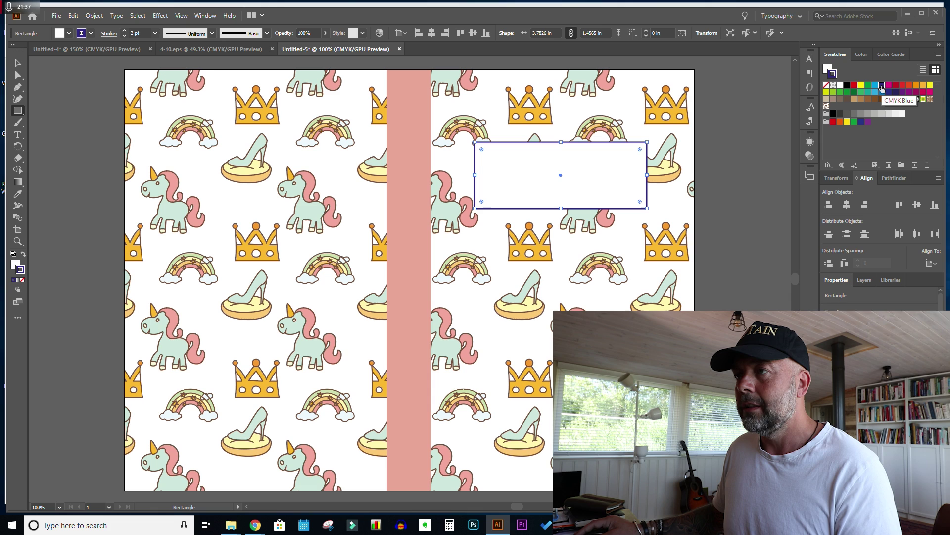
pyautogui.click(854, 86)
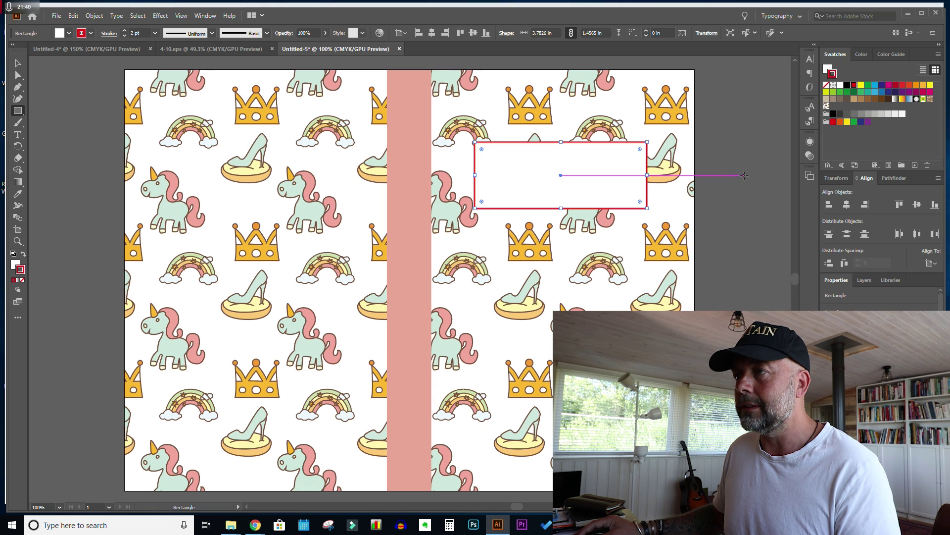
pyautogui.click(847, 85)
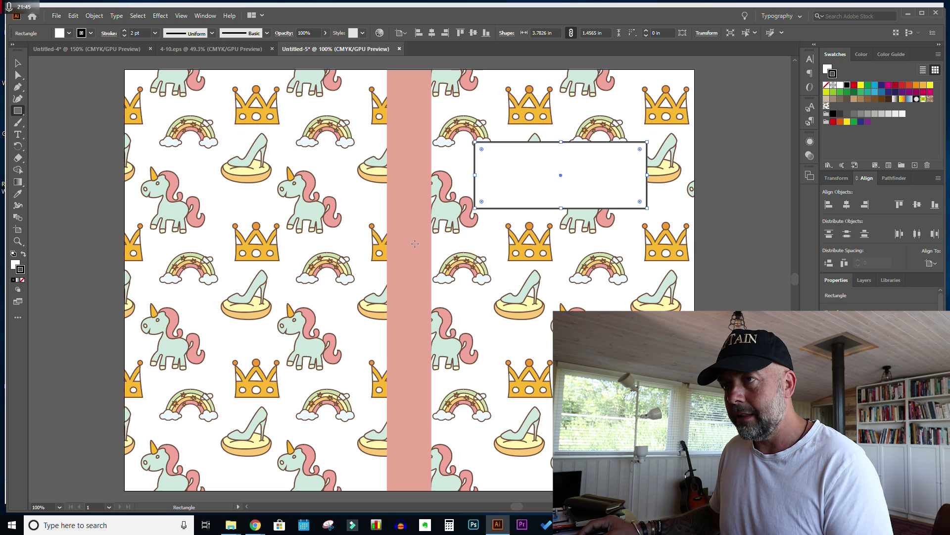
# Step: Add a text line reading 'NOTEBOOK' inside the white box, replacing the placeholder text
pyautogui.press('t')
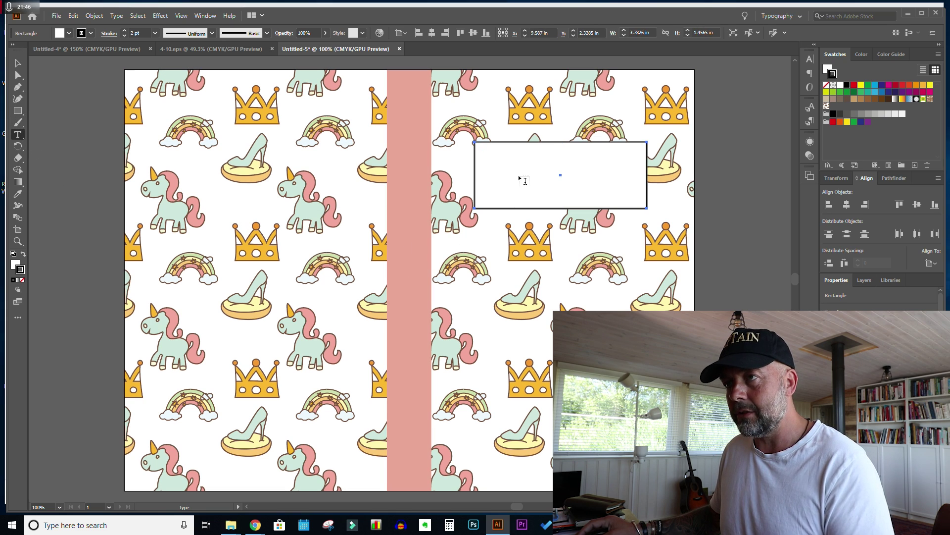
pyautogui.click(520, 174)
pyautogui.doubleClick(520, 173)
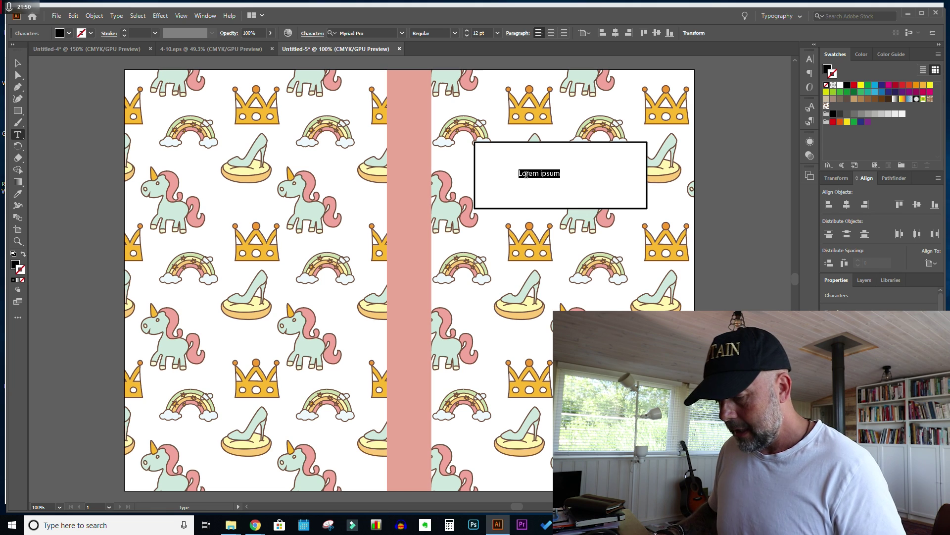
pyautogui.write('NO')
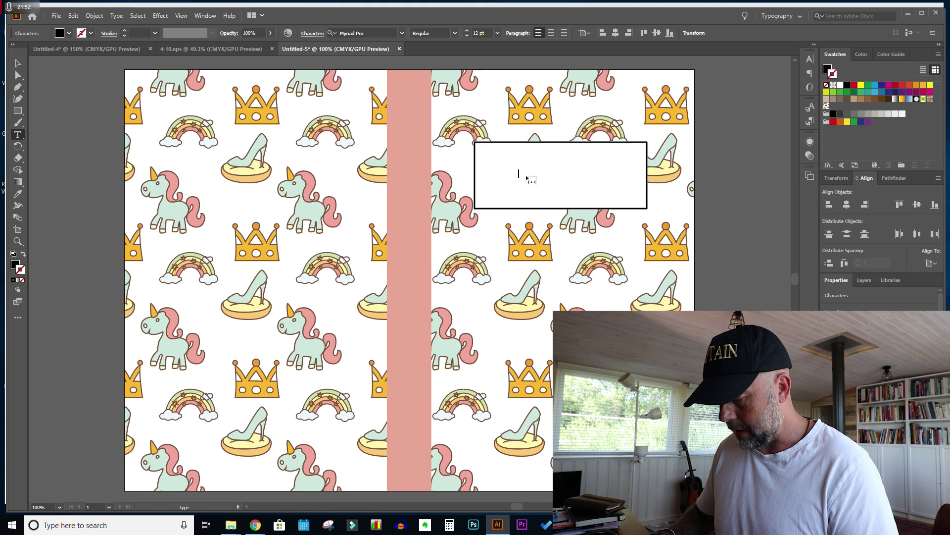
pyautogui.write('TEBOOK')
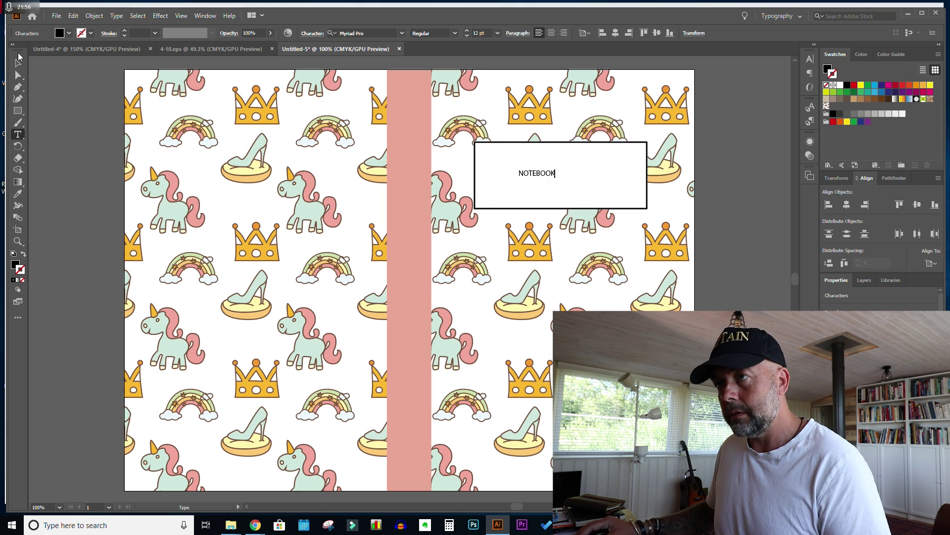
pyautogui.click(21, 66)
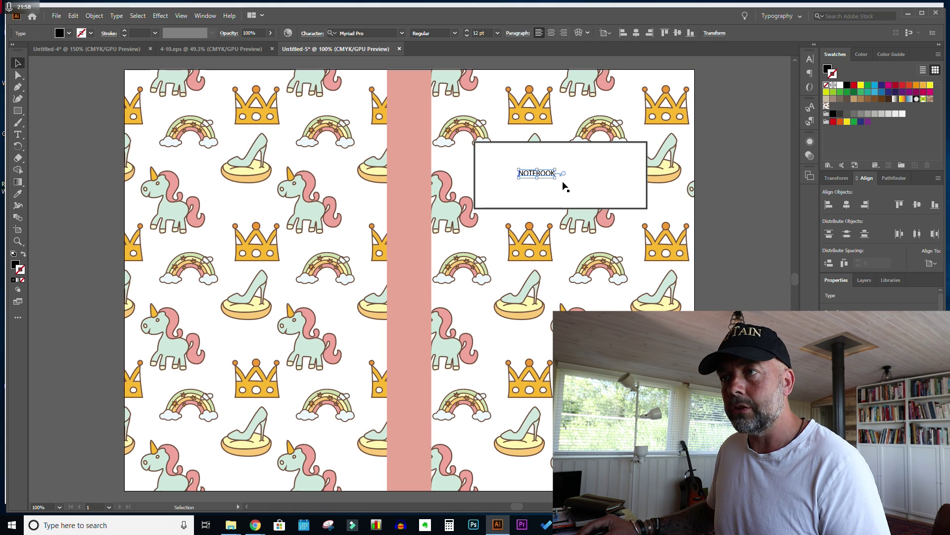
# Step: Scale the NOTEBOOK text up to about 43.36 pt across the white box, then reselect it
pyautogui.moveTo(556, 178)
pyautogui.mouseDown()
pyautogui.moveTo(598, 198)
pyautogui.moveTo(650, 203)
pyautogui.moveTo(590, 183)
pyautogui.moveTo(561, 204)
pyautogui.moveTo(568, 179)
pyautogui.mouseUp()
pyautogui.click(565, 208)
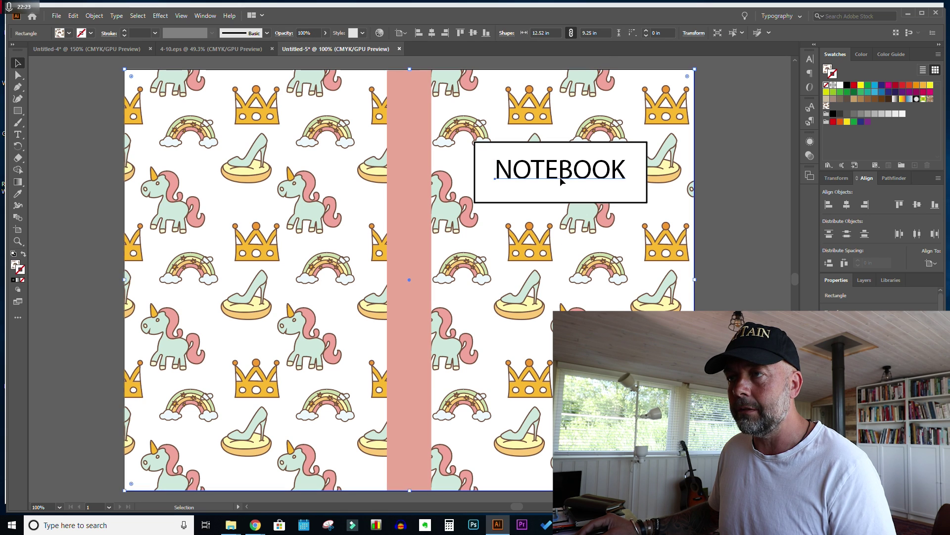
pyautogui.click(560, 178)
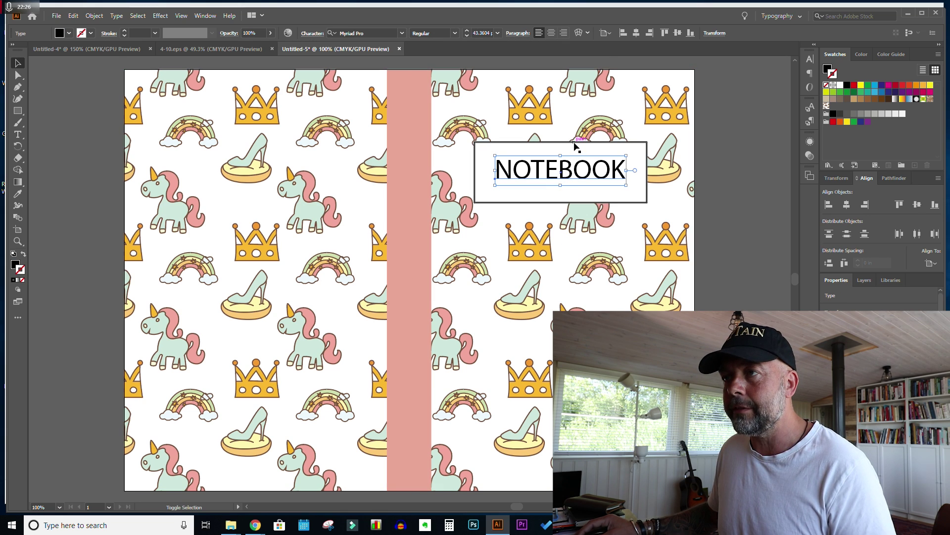
# Step: Centre NOTEBOOK horizontally and vertically on the white box, using the box as the key object
pyautogui.keyDown('shift'); pyautogui.click(574, 142); pyautogui.keyUp('shift')
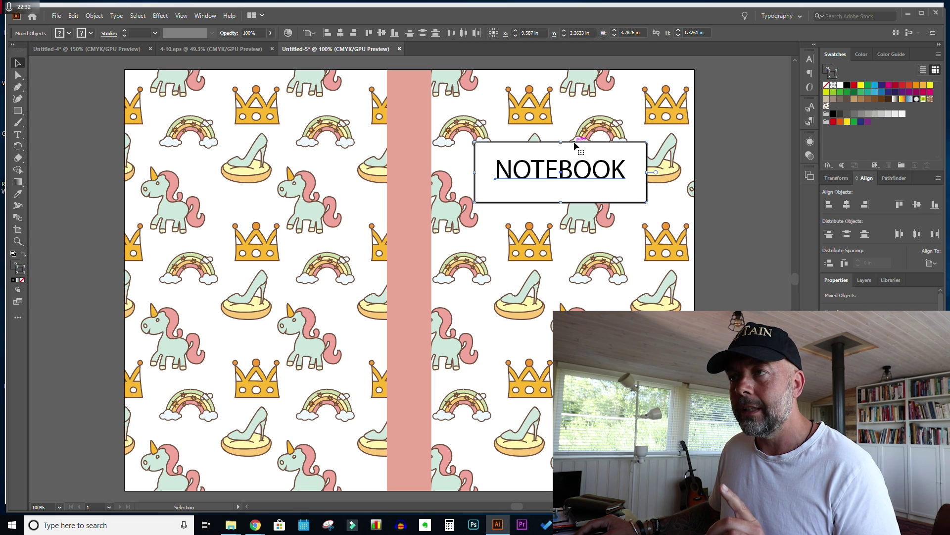
pyautogui.click(574, 142)
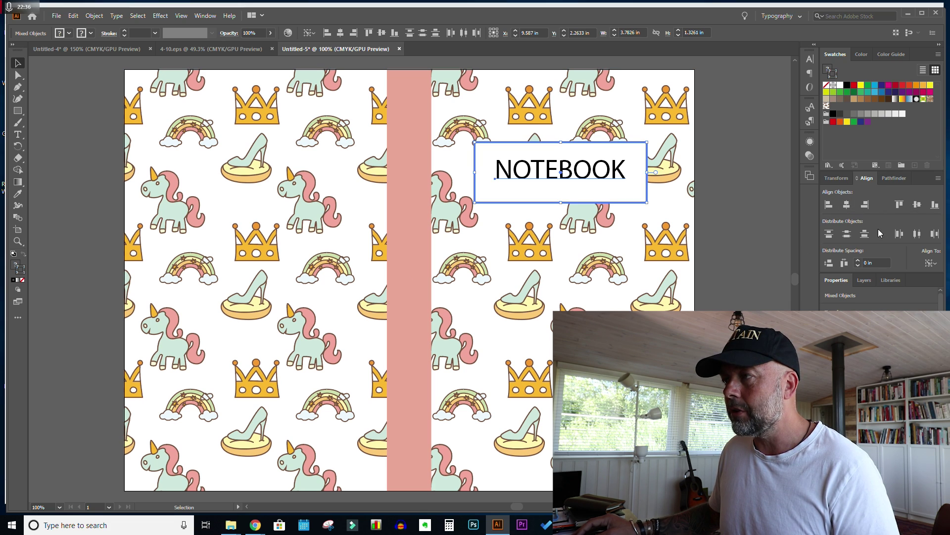
pyautogui.click(930, 263)
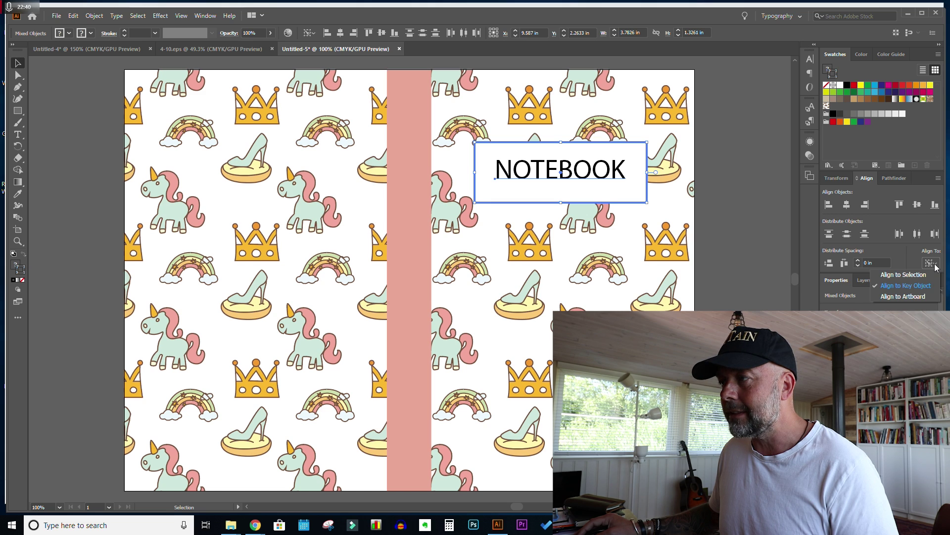
pyautogui.click(900, 275)
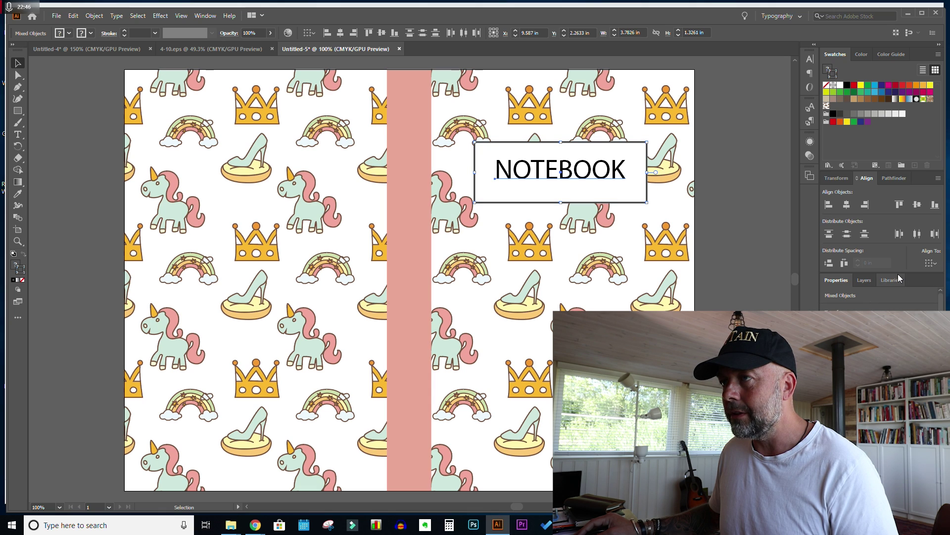
pyautogui.click(602, 145)
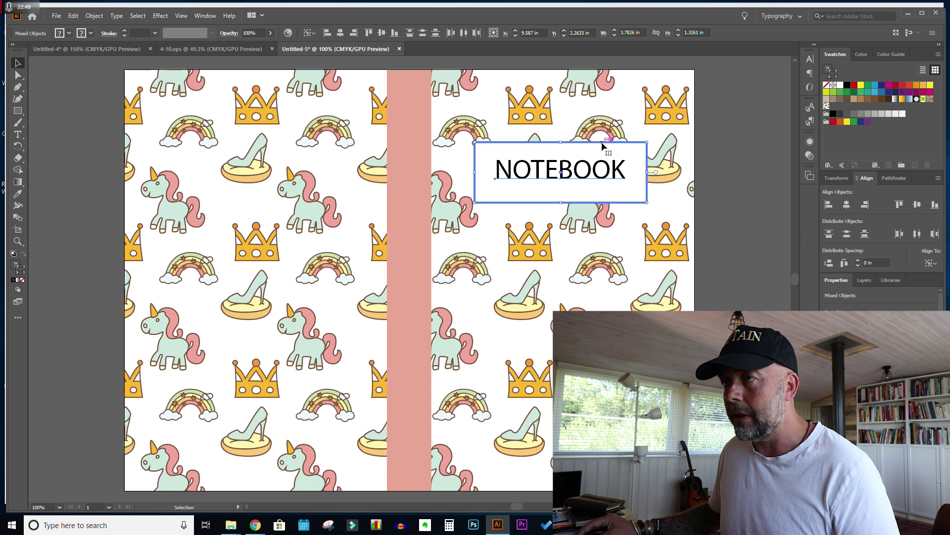
pyautogui.click(847, 205)
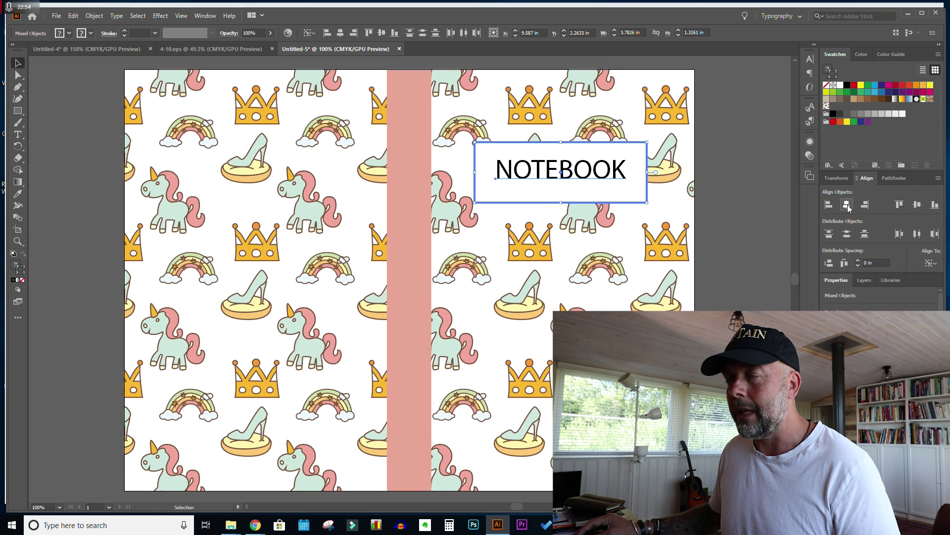
pyautogui.click(917, 204)
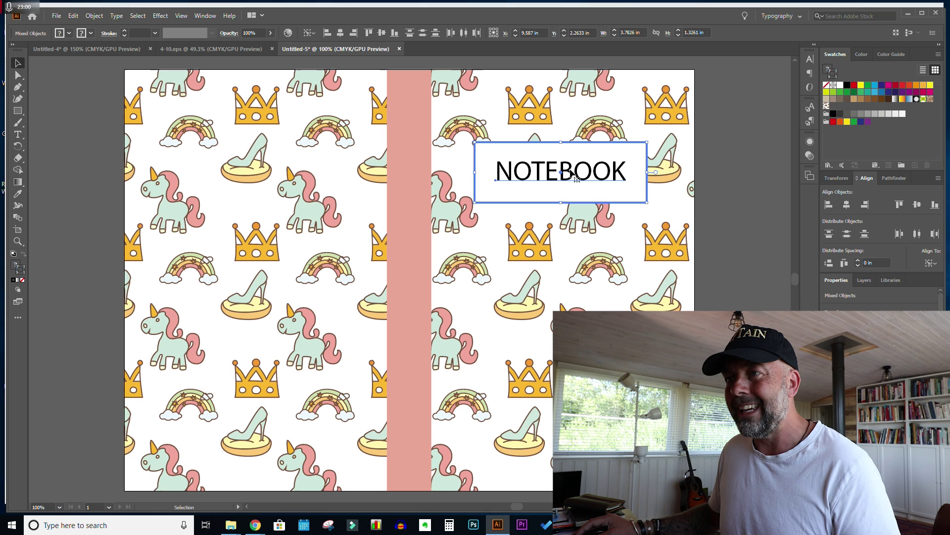
pyautogui.click(721, 193)
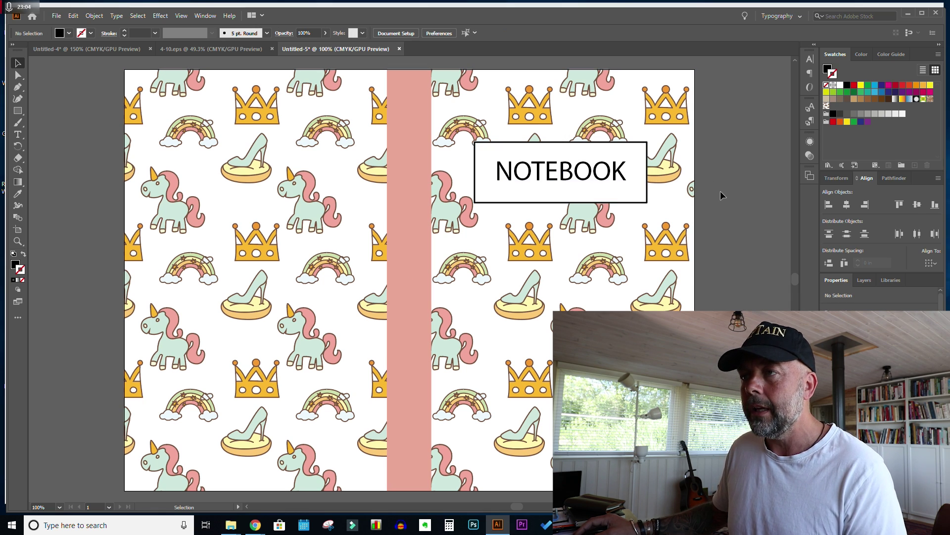
# Step: Change the NOTEBOOK title's font to Cooper Black
pyautogui.click(570, 182)
pyautogui.hscroll(-3, 571, 183)
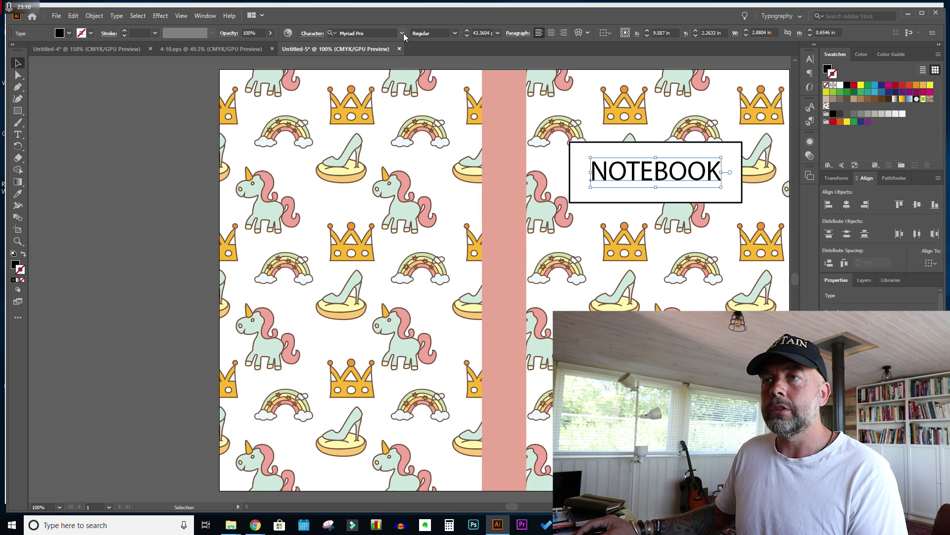
pyautogui.click(402, 33)
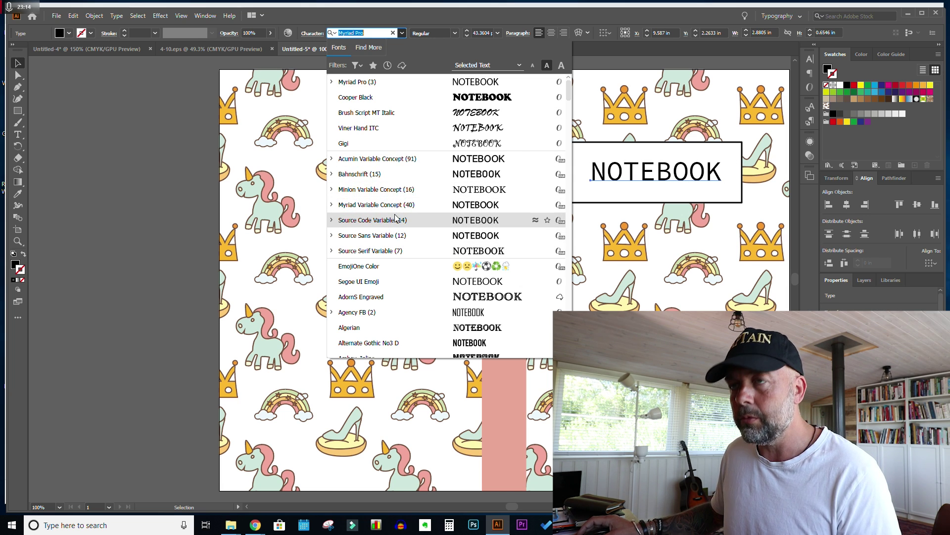
pyautogui.click(465, 101)
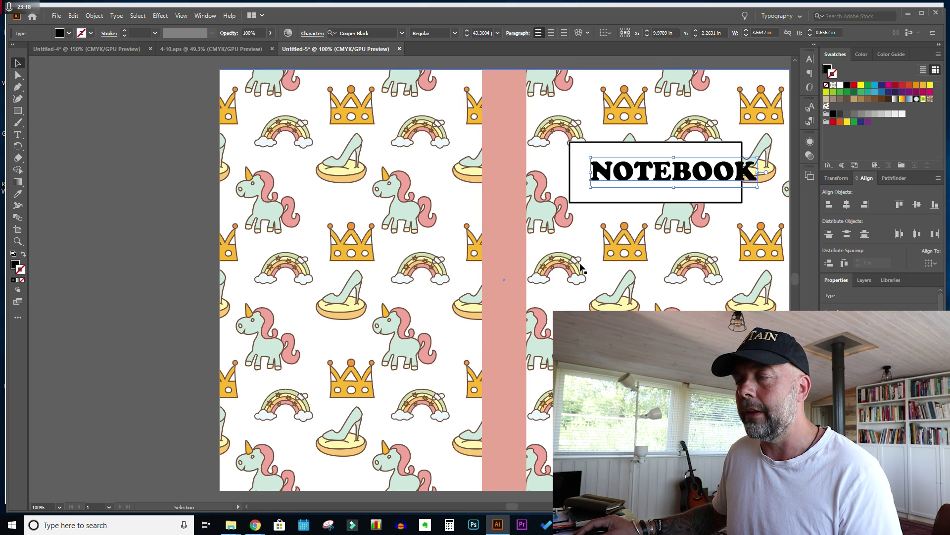
pyautogui.hscroll(5, 573, 265)
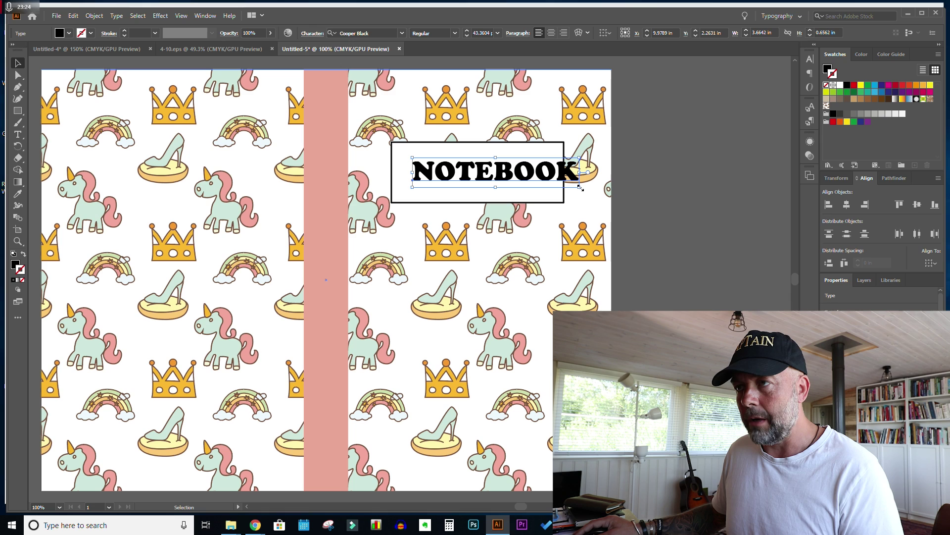
# Step: Shrink the NOTEBOOK text slightly and re-centre it horizontally and vertically within the white box
pyautogui.moveTo(580, 188); pyautogui.dragTo(568, 185)
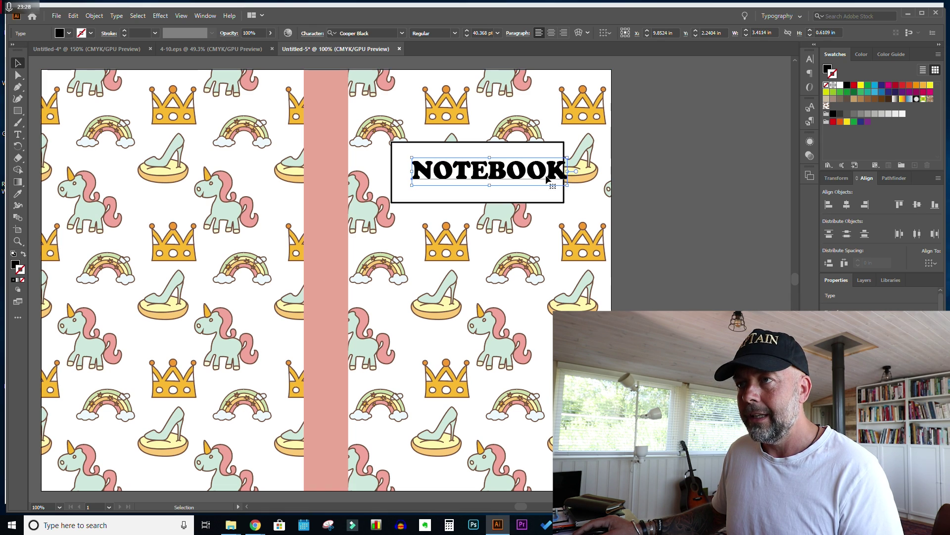
pyautogui.keyDown('shift'); pyautogui.click(515, 142); pyautogui.keyUp('shift')
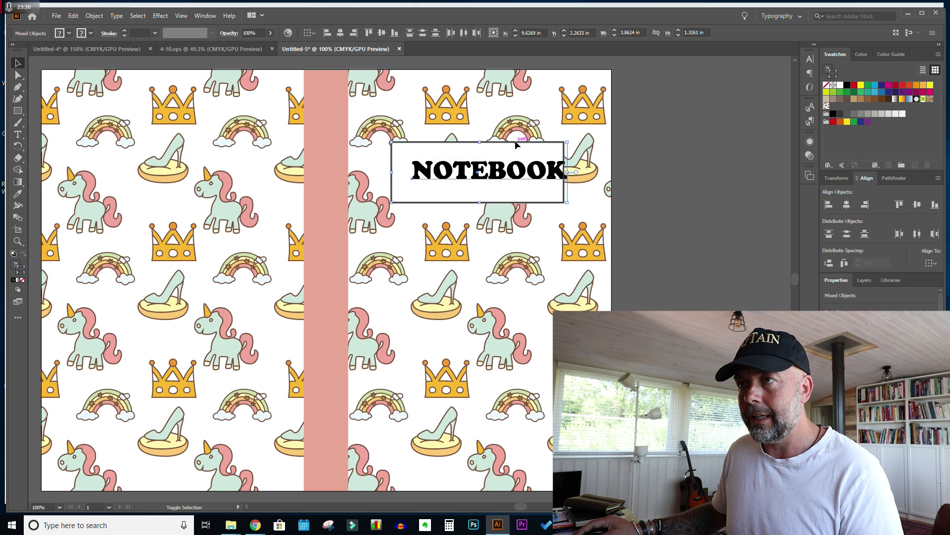
pyautogui.click(847, 204)
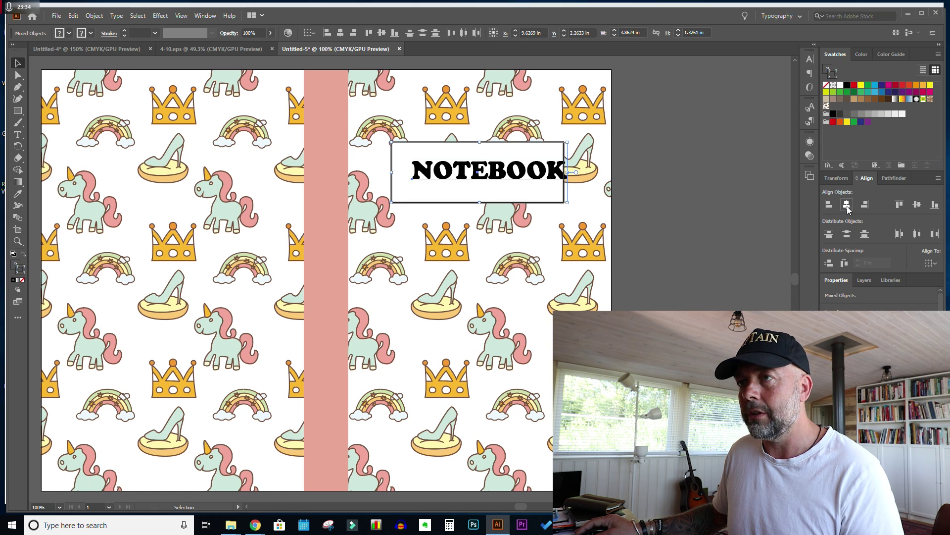
pyautogui.click(916, 206)
pyautogui.click(729, 215)
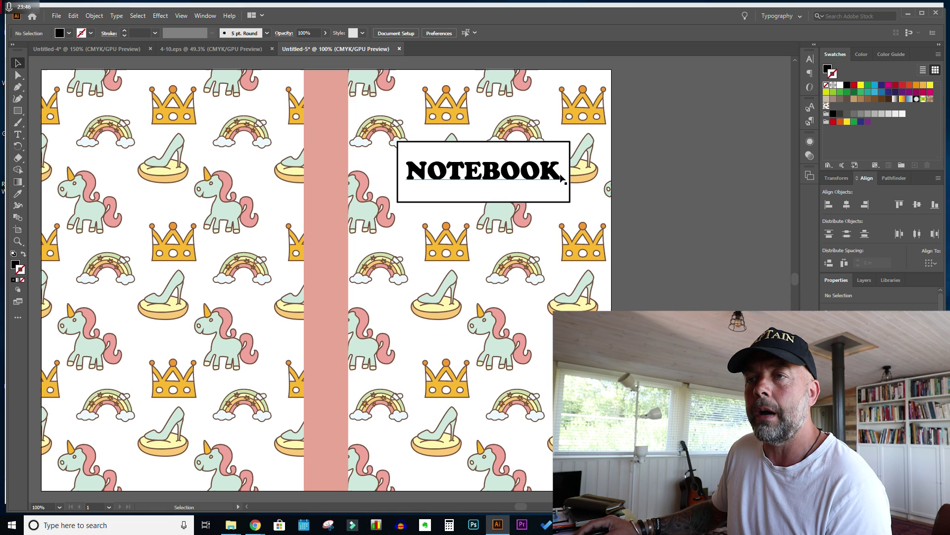
# Step: Colour the NOTEBOOK text pink by sampling the spine with the Eyedropper
pyautogui.doubleClick(511, 179)
pyautogui.doubleClick(510, 176)
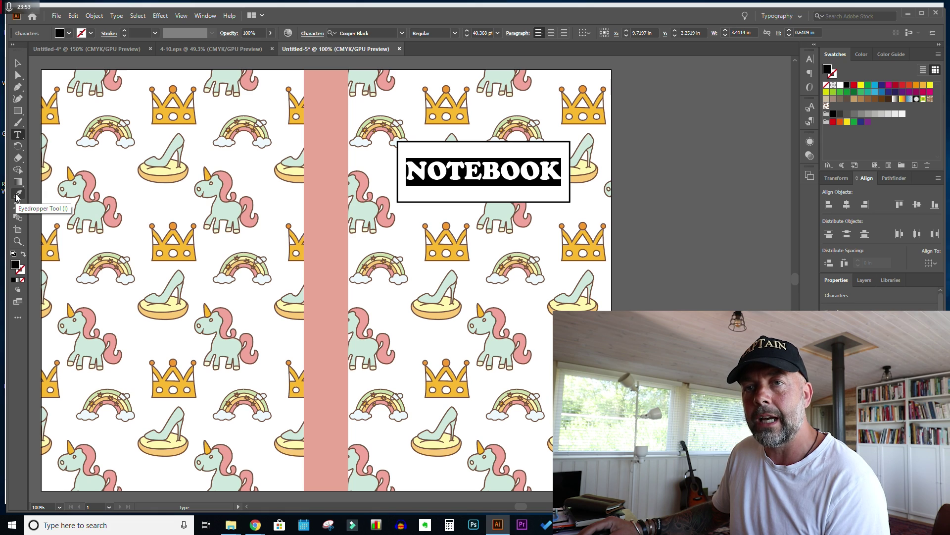
pyautogui.click(17, 195)
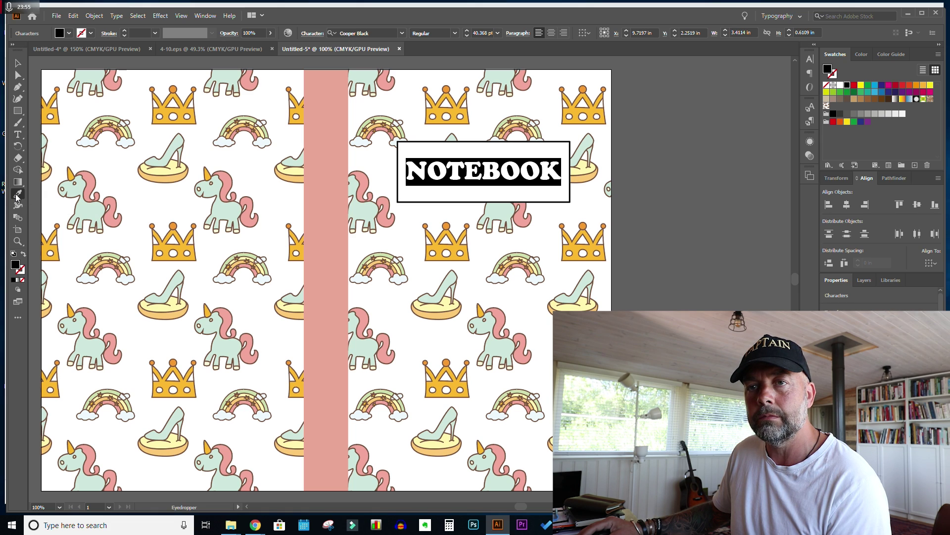
pyautogui.click(327, 202)
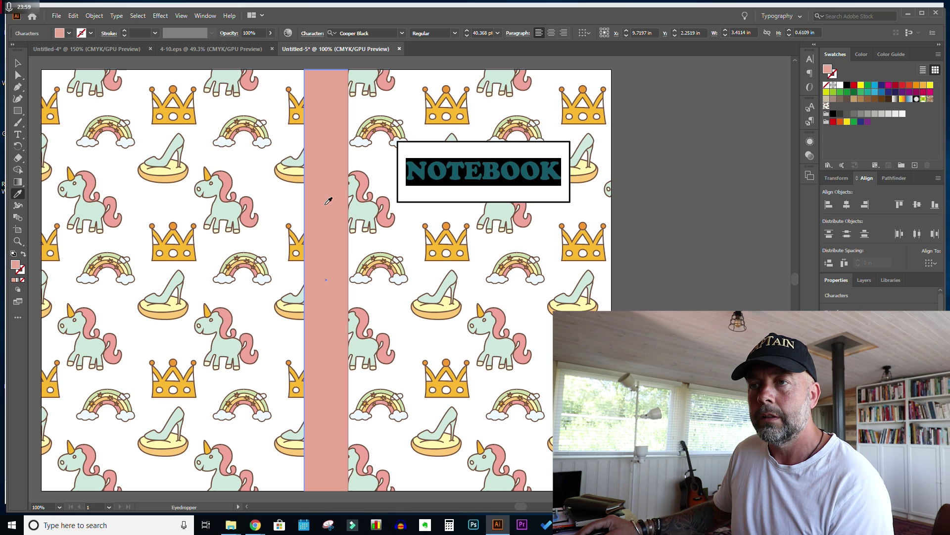
# Step: Undo the accidental replacement of the title text, then deselect the pink NOTEBOOK title
pyautogui.write('v')
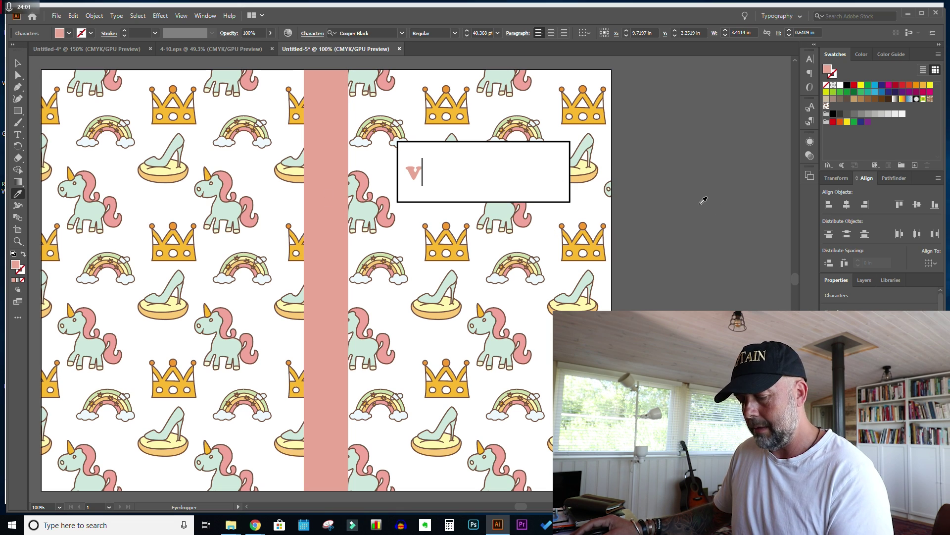
pyautogui.hotkey('ctrl', 'z')
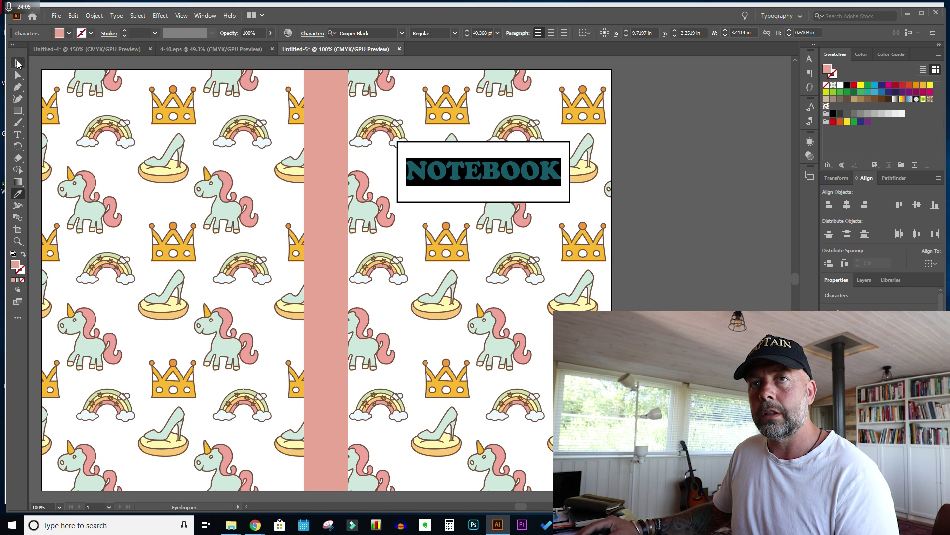
pyautogui.click(17, 63)
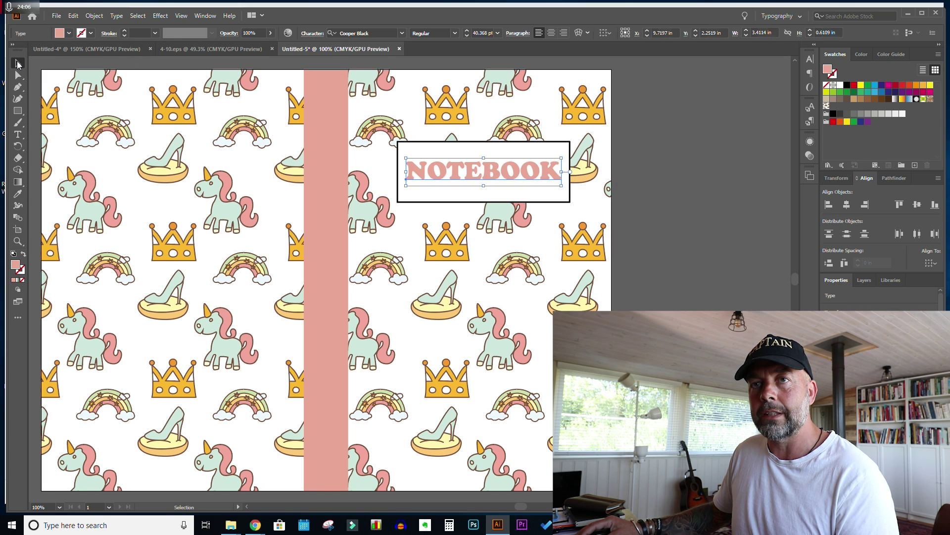
pyautogui.click(663, 198)
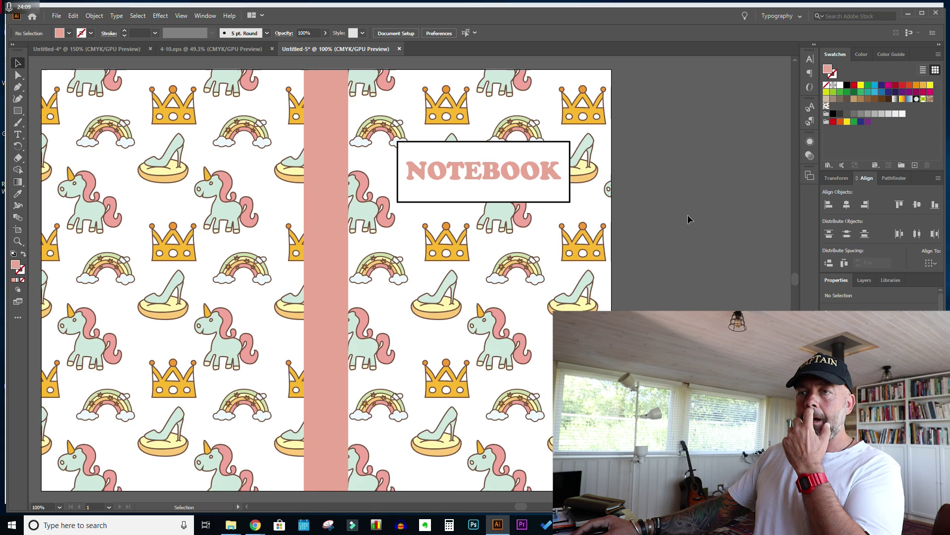
pyautogui.hscroll(-3, 686, 214)
pyautogui.scroll(1, 685, 214)
# Step: Scroll over the finished cover and bring up the File menu's saving options
pyautogui.scroll(-1, 685, 214)
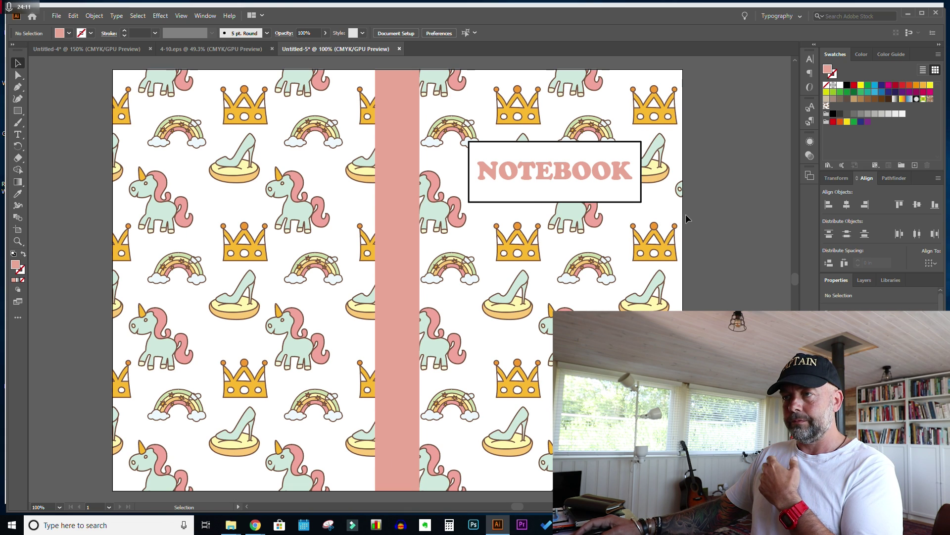
pyautogui.hscroll(1, 687, 217)
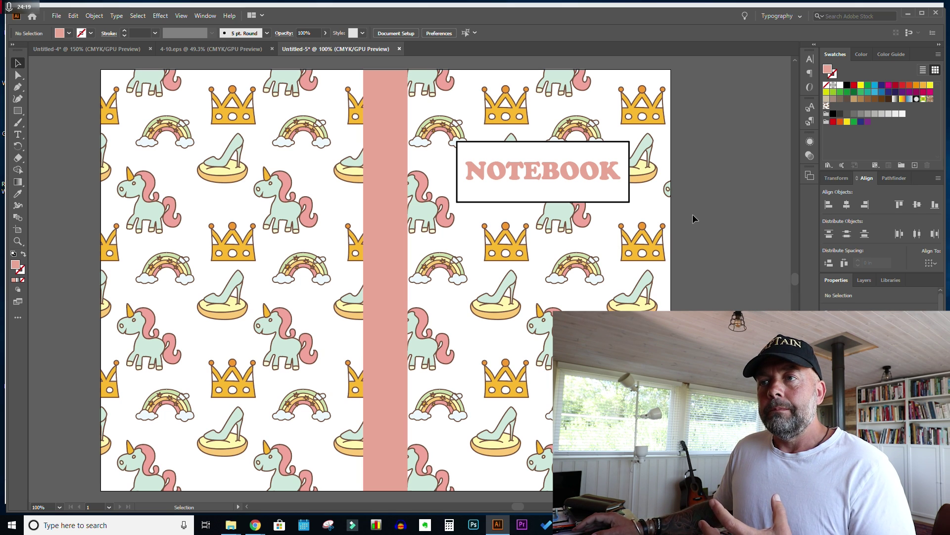
pyautogui.click(59, 17)
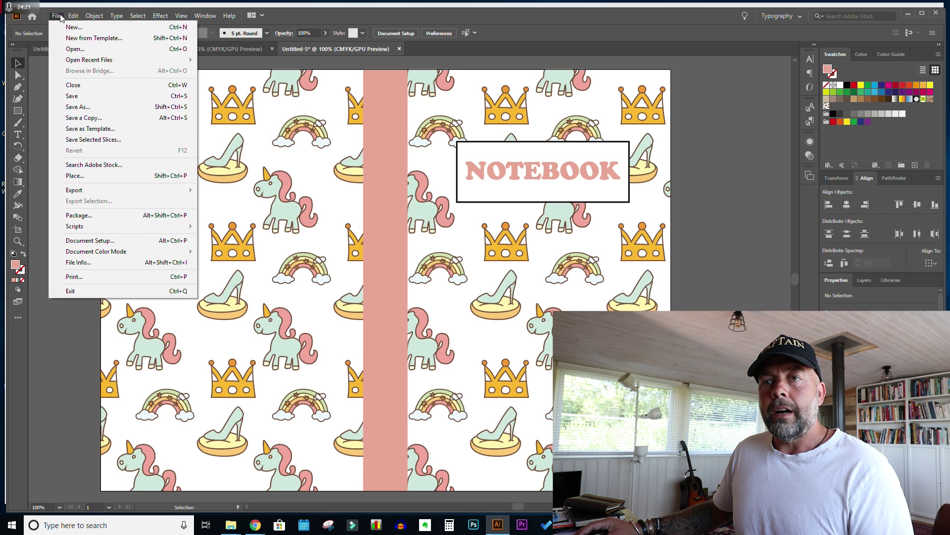
# Step: Set Save As to Adobe PDF (*.PDF), then cancel without saving
pyautogui.click(78, 106)
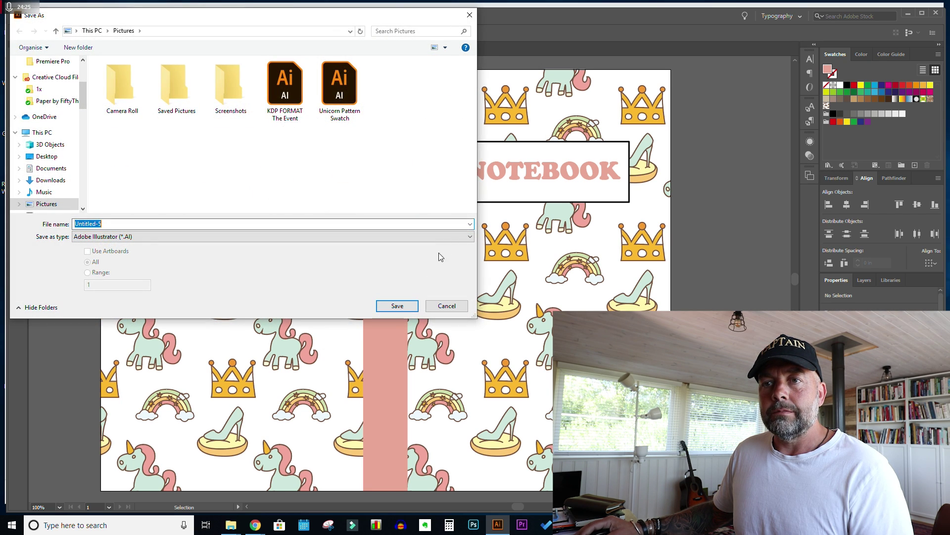
pyautogui.click(449, 237)
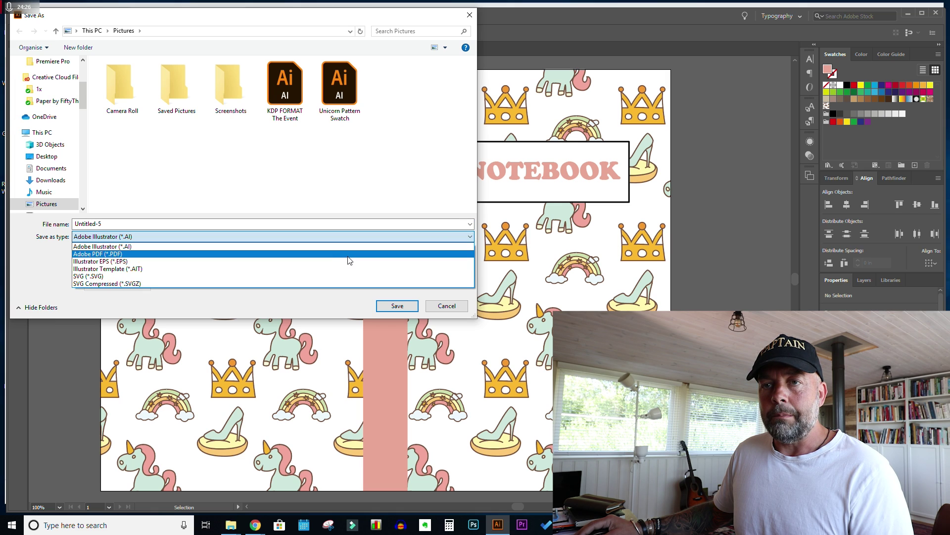
pyautogui.click(347, 255)
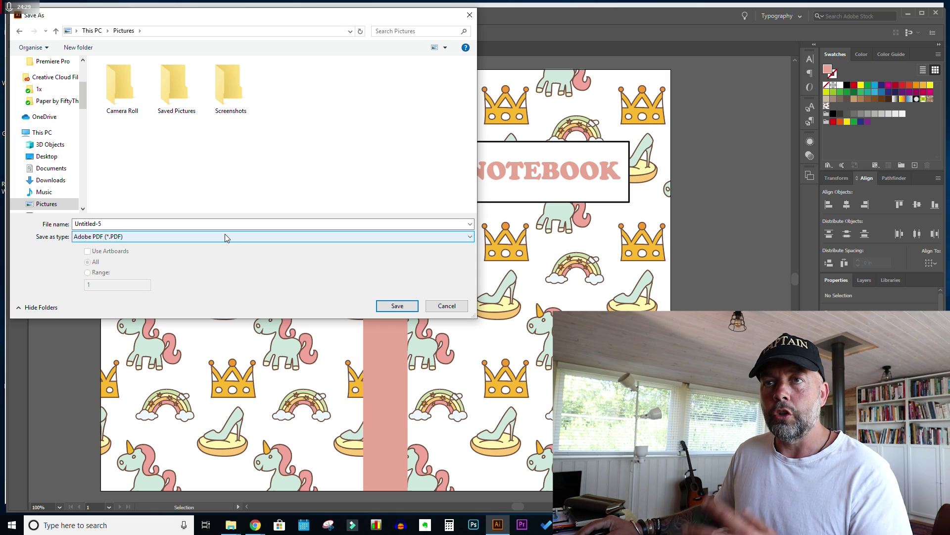
pyautogui.click(447, 306)
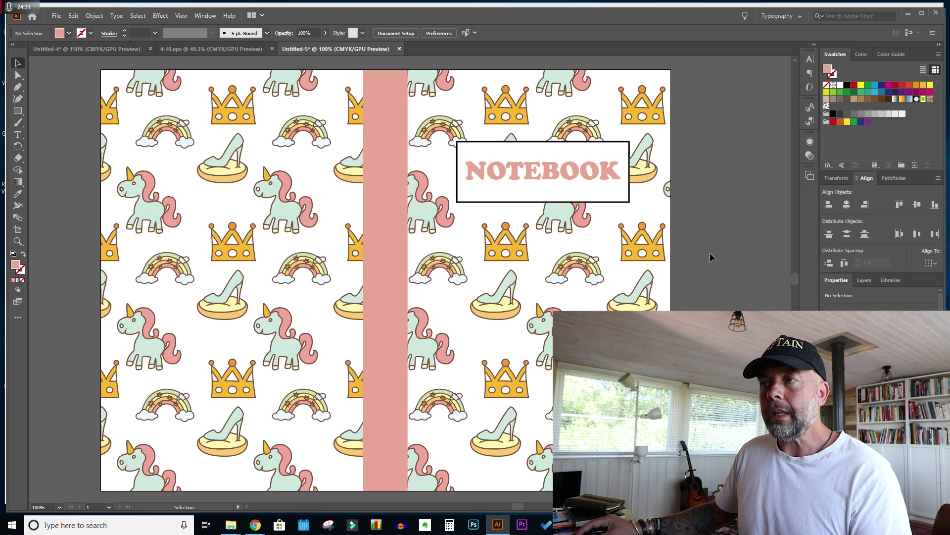